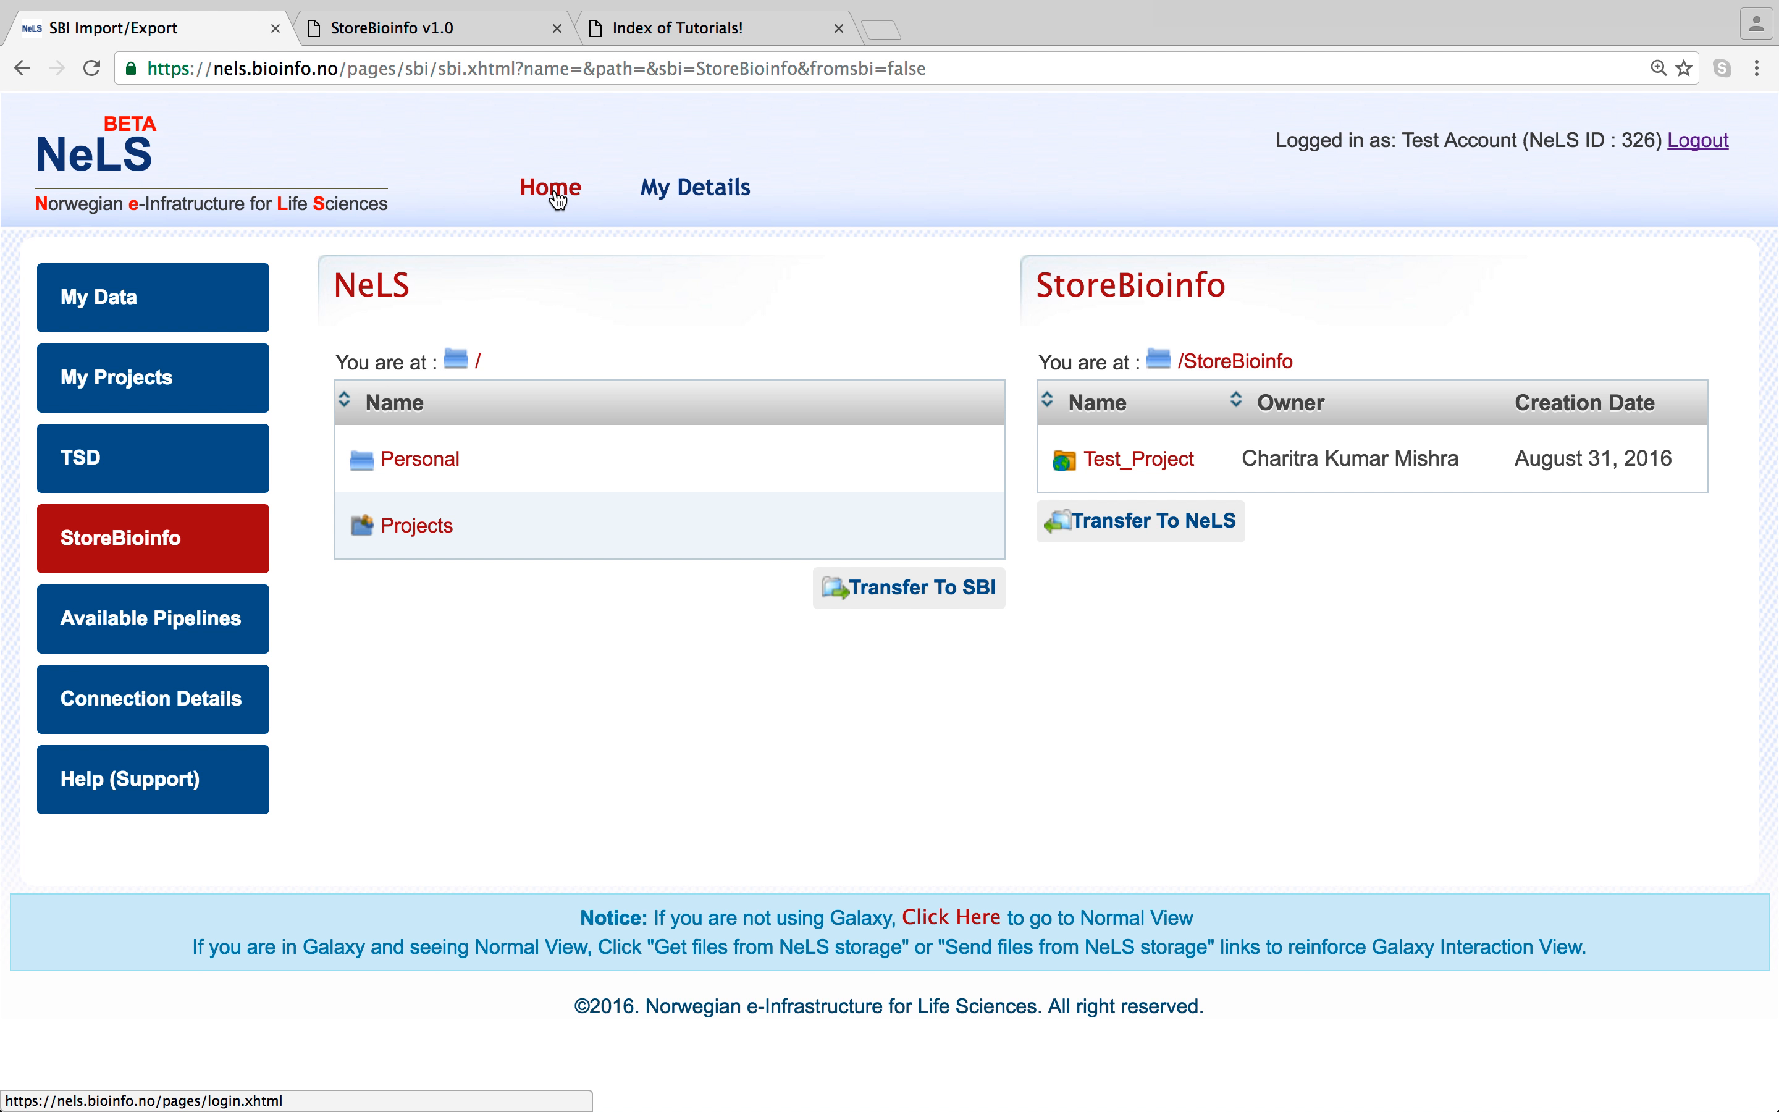
- Open the NeLS User Home (My Data) page with the empty Personal folder
click(553, 189)
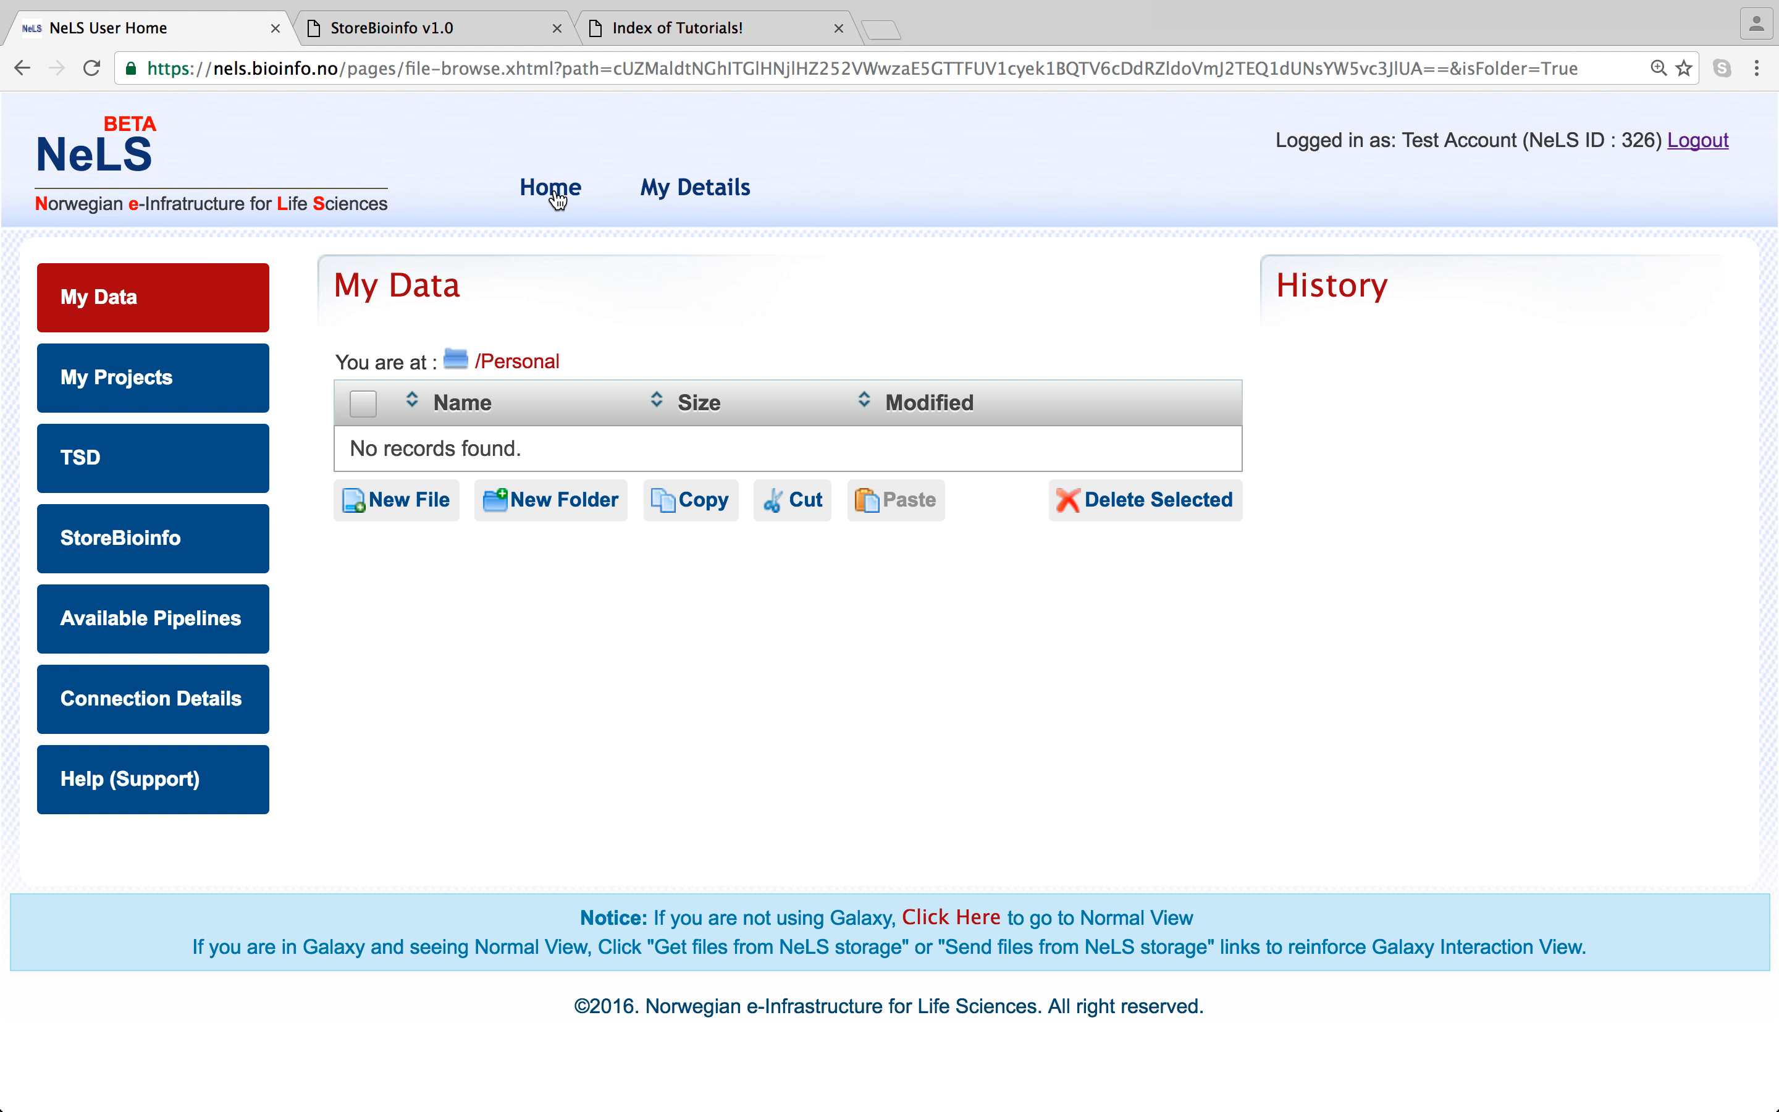
click(123, 324)
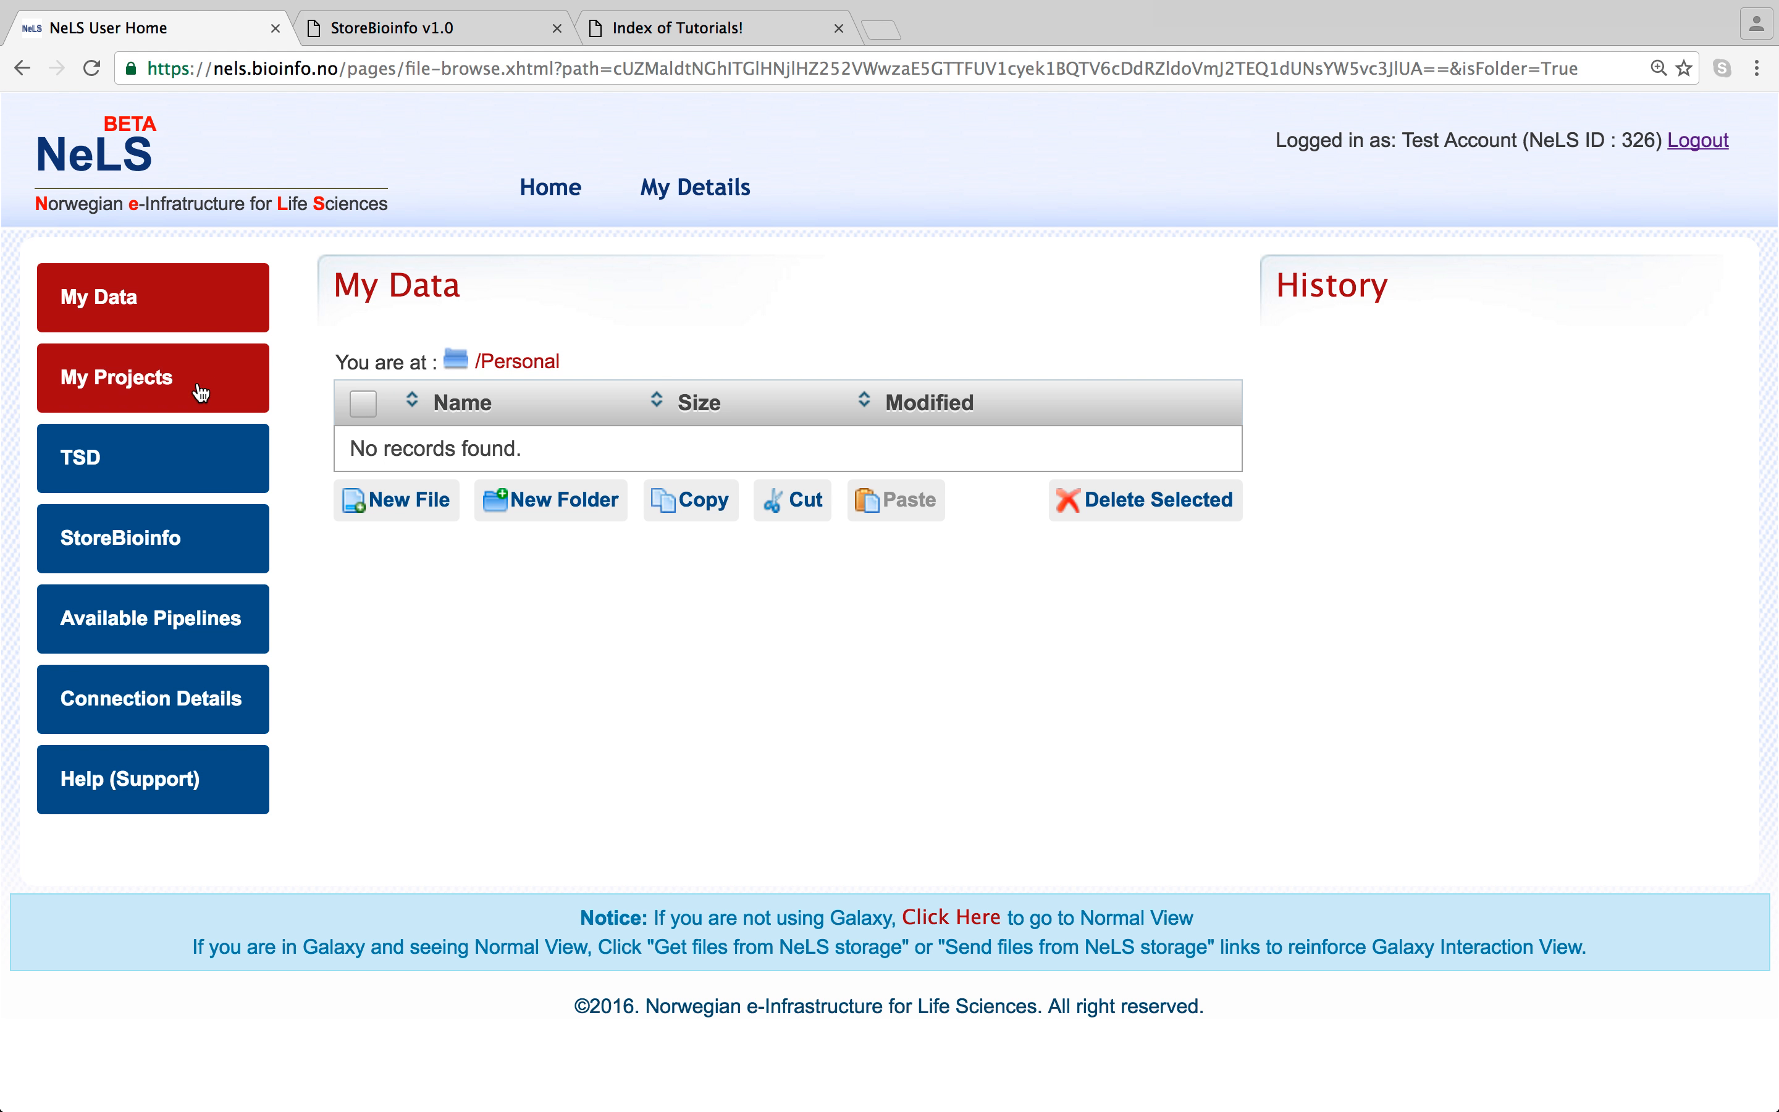
click(216, 384)
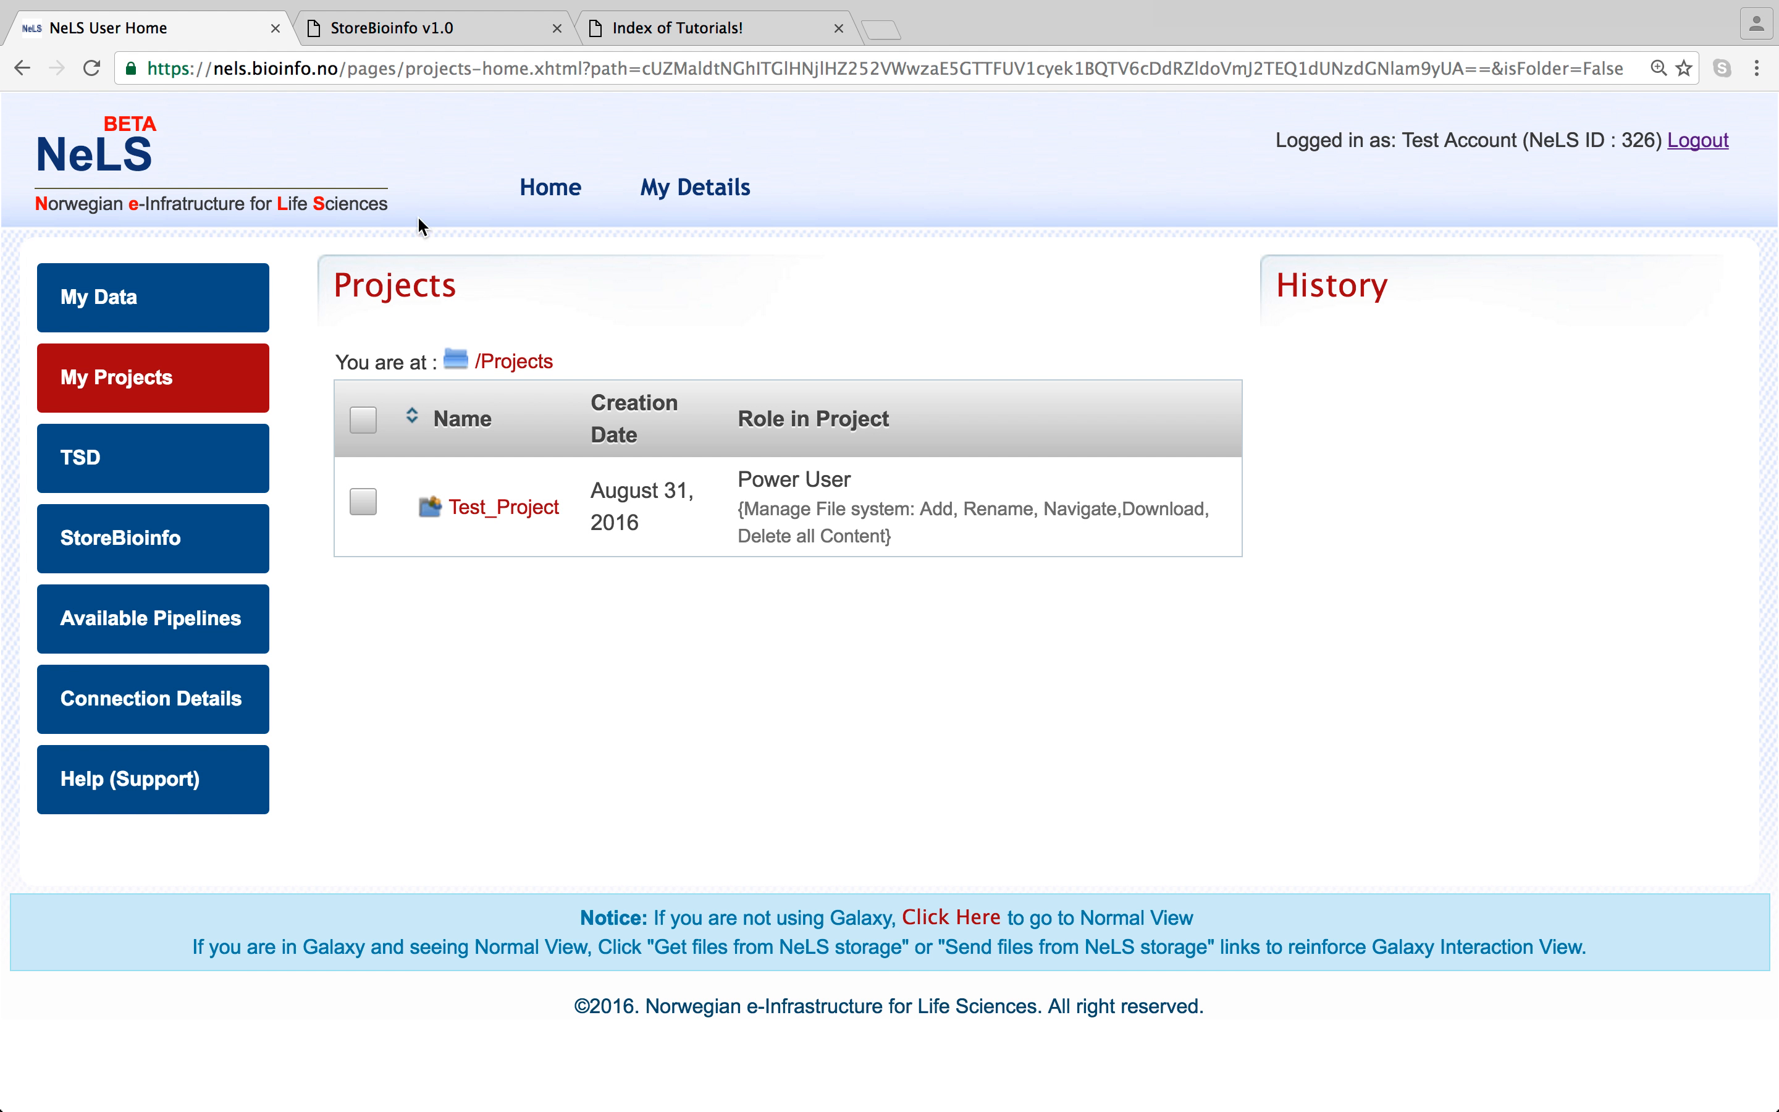
click(542, 193)
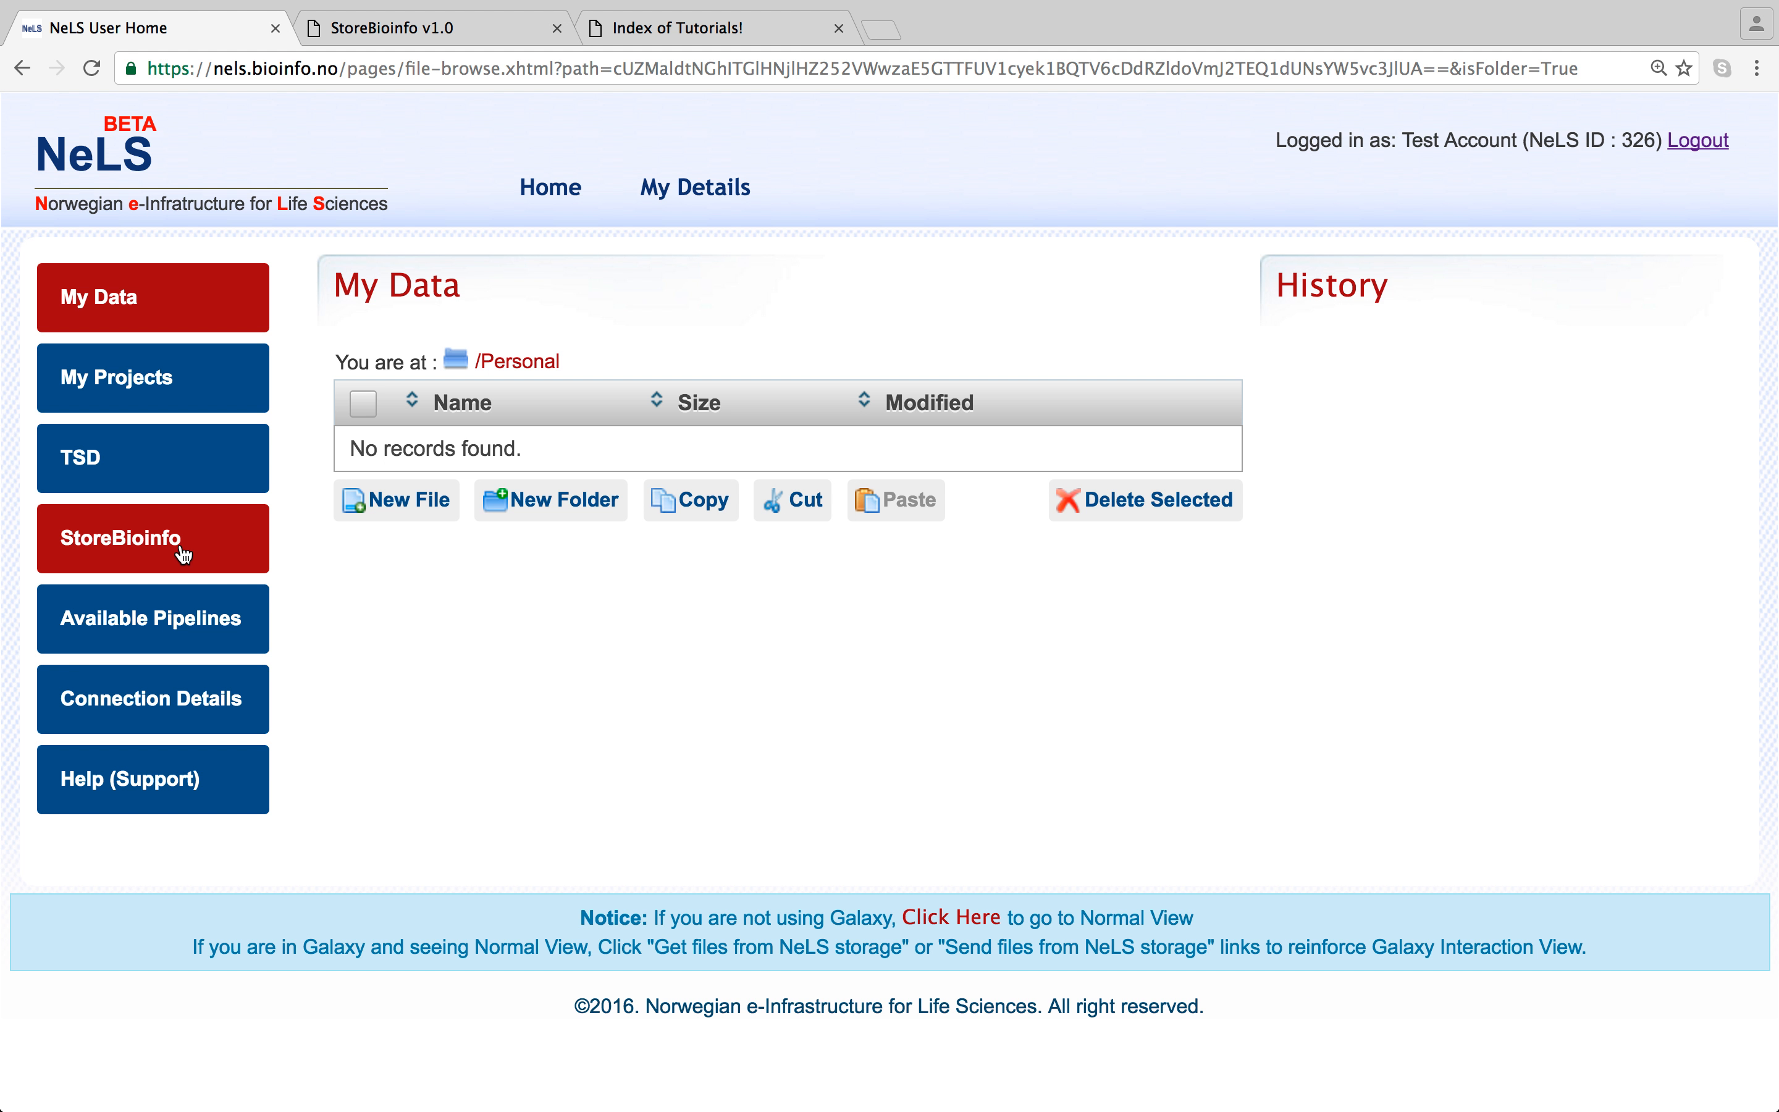
click(183, 556)
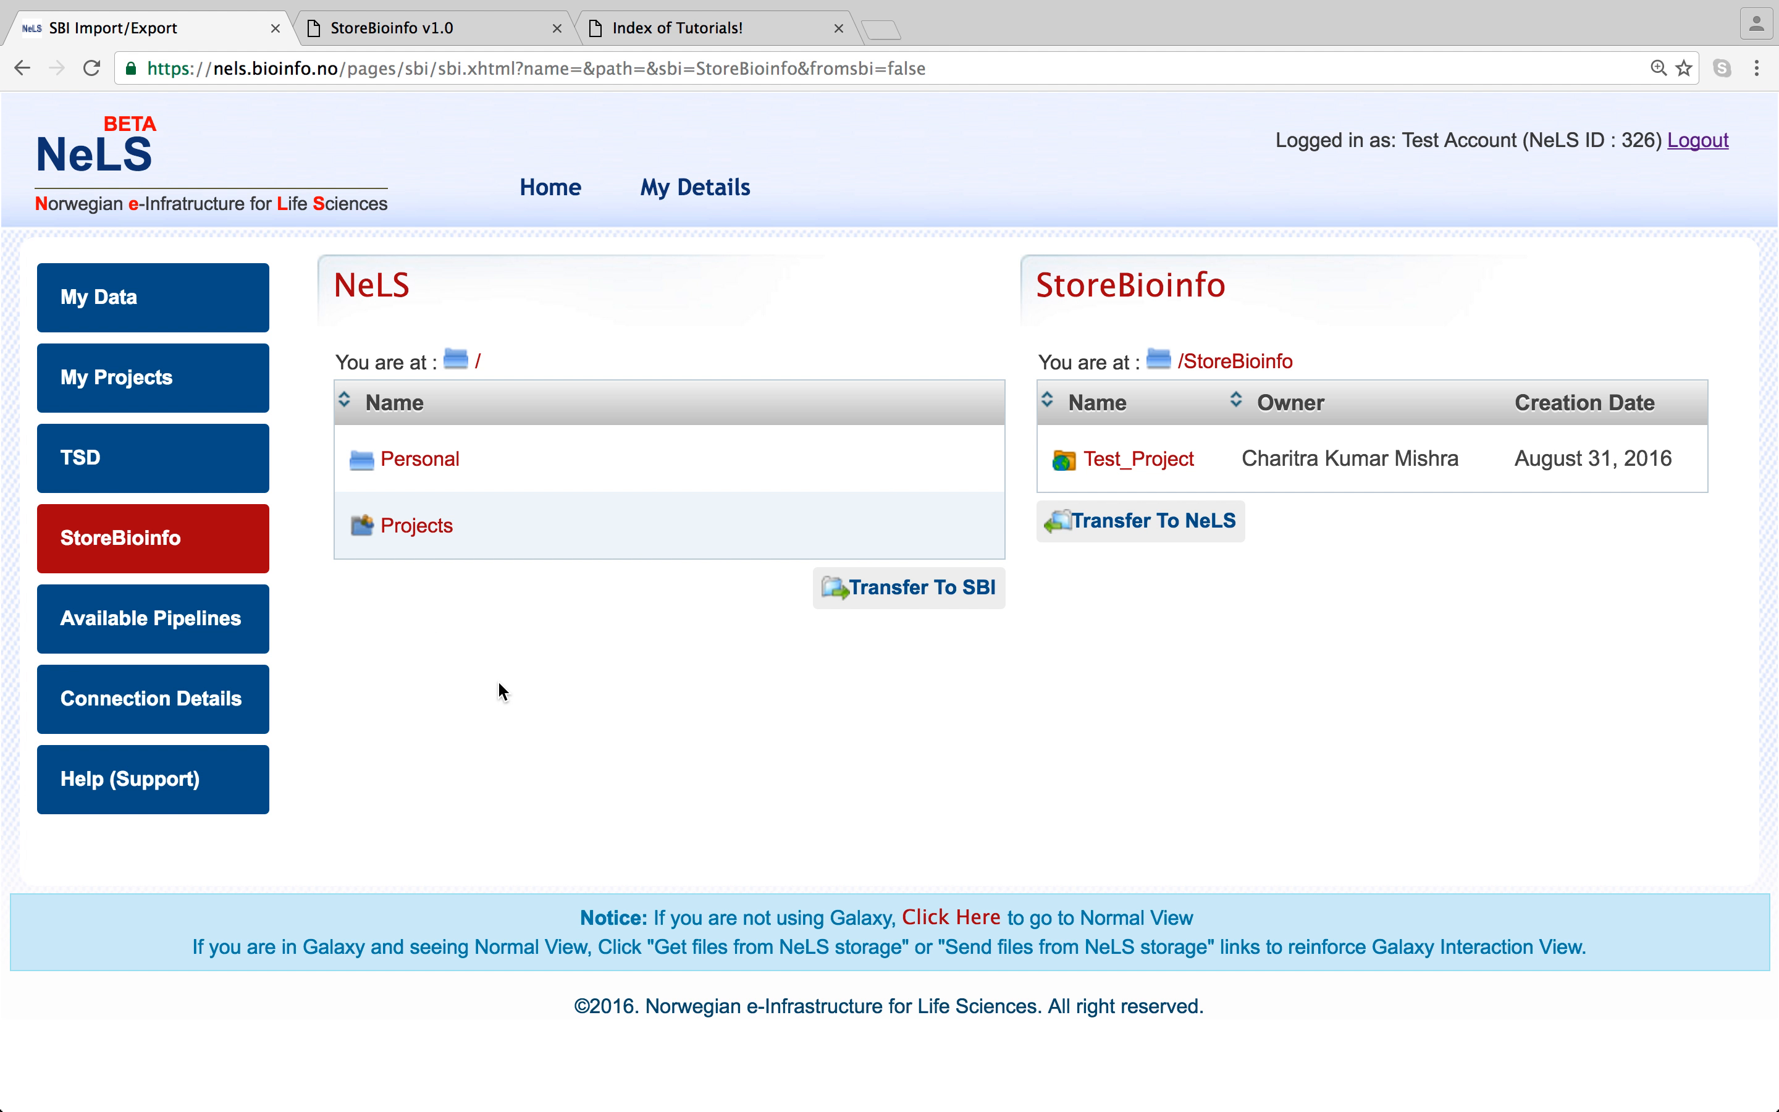
click(425, 456)
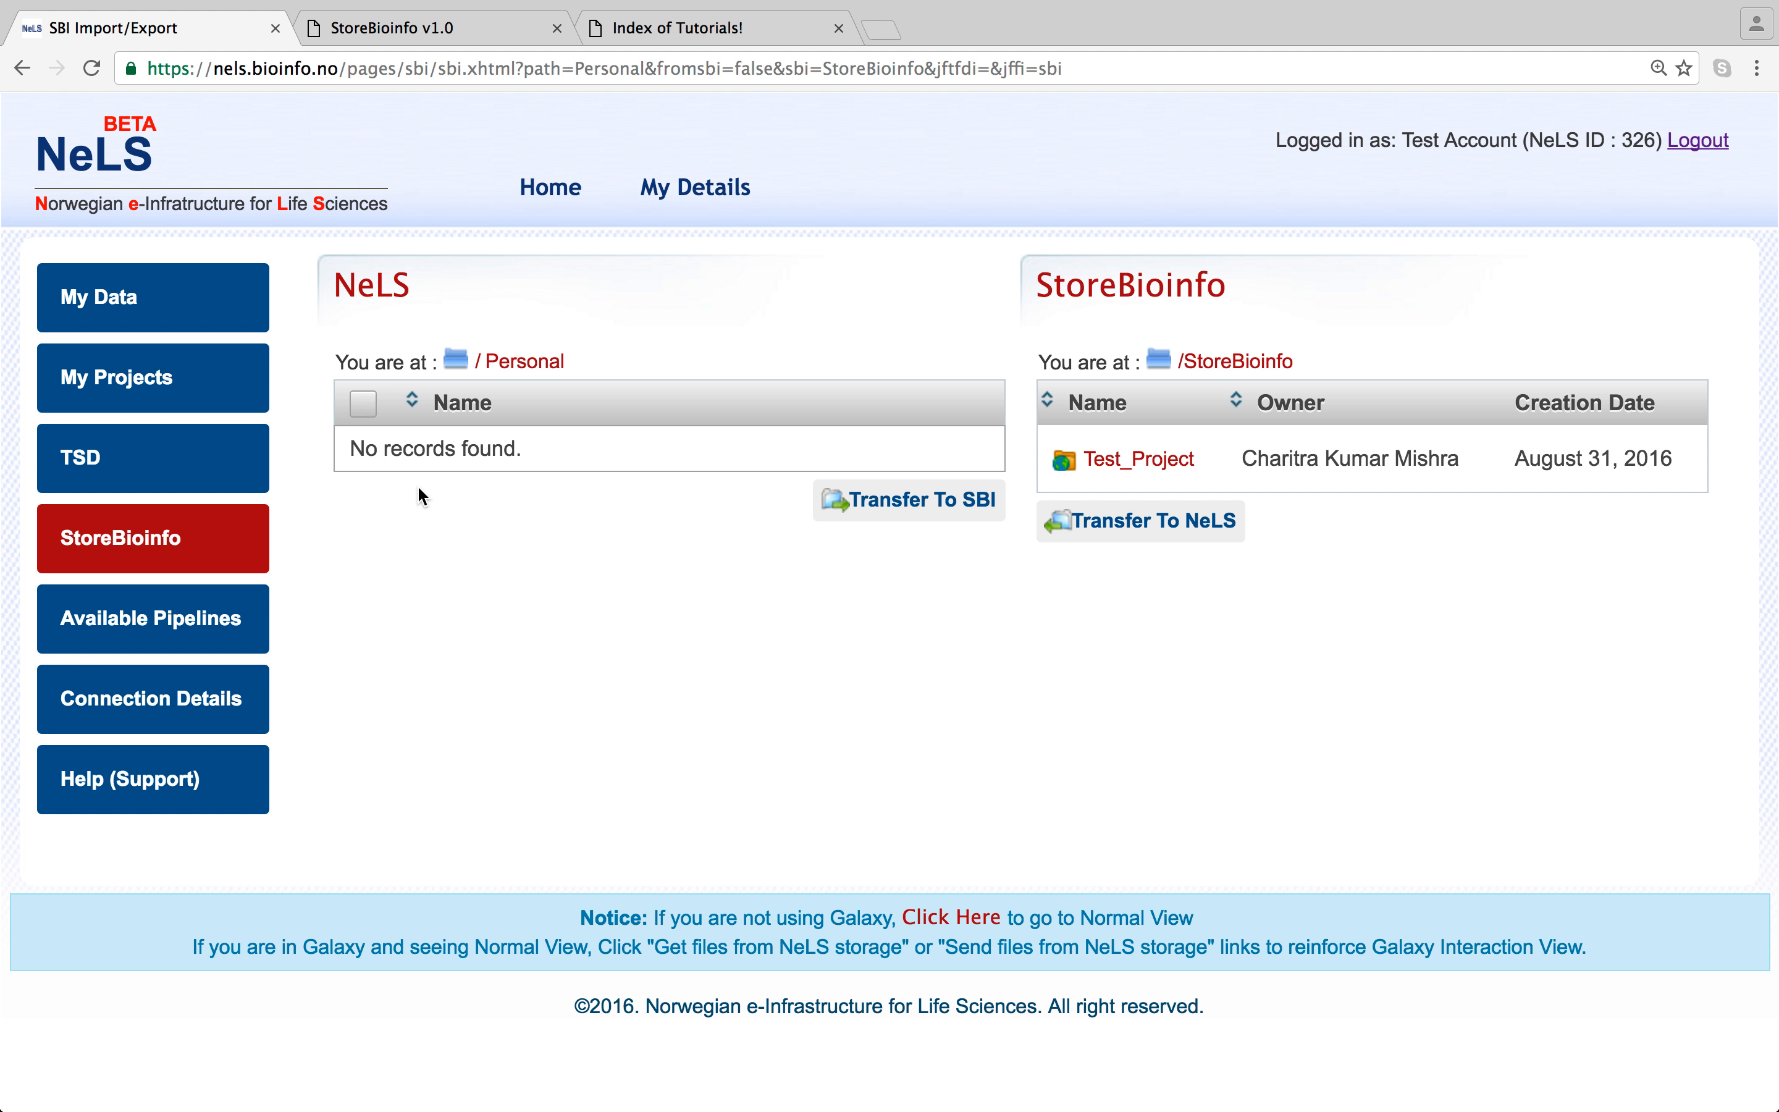
click(117, 292)
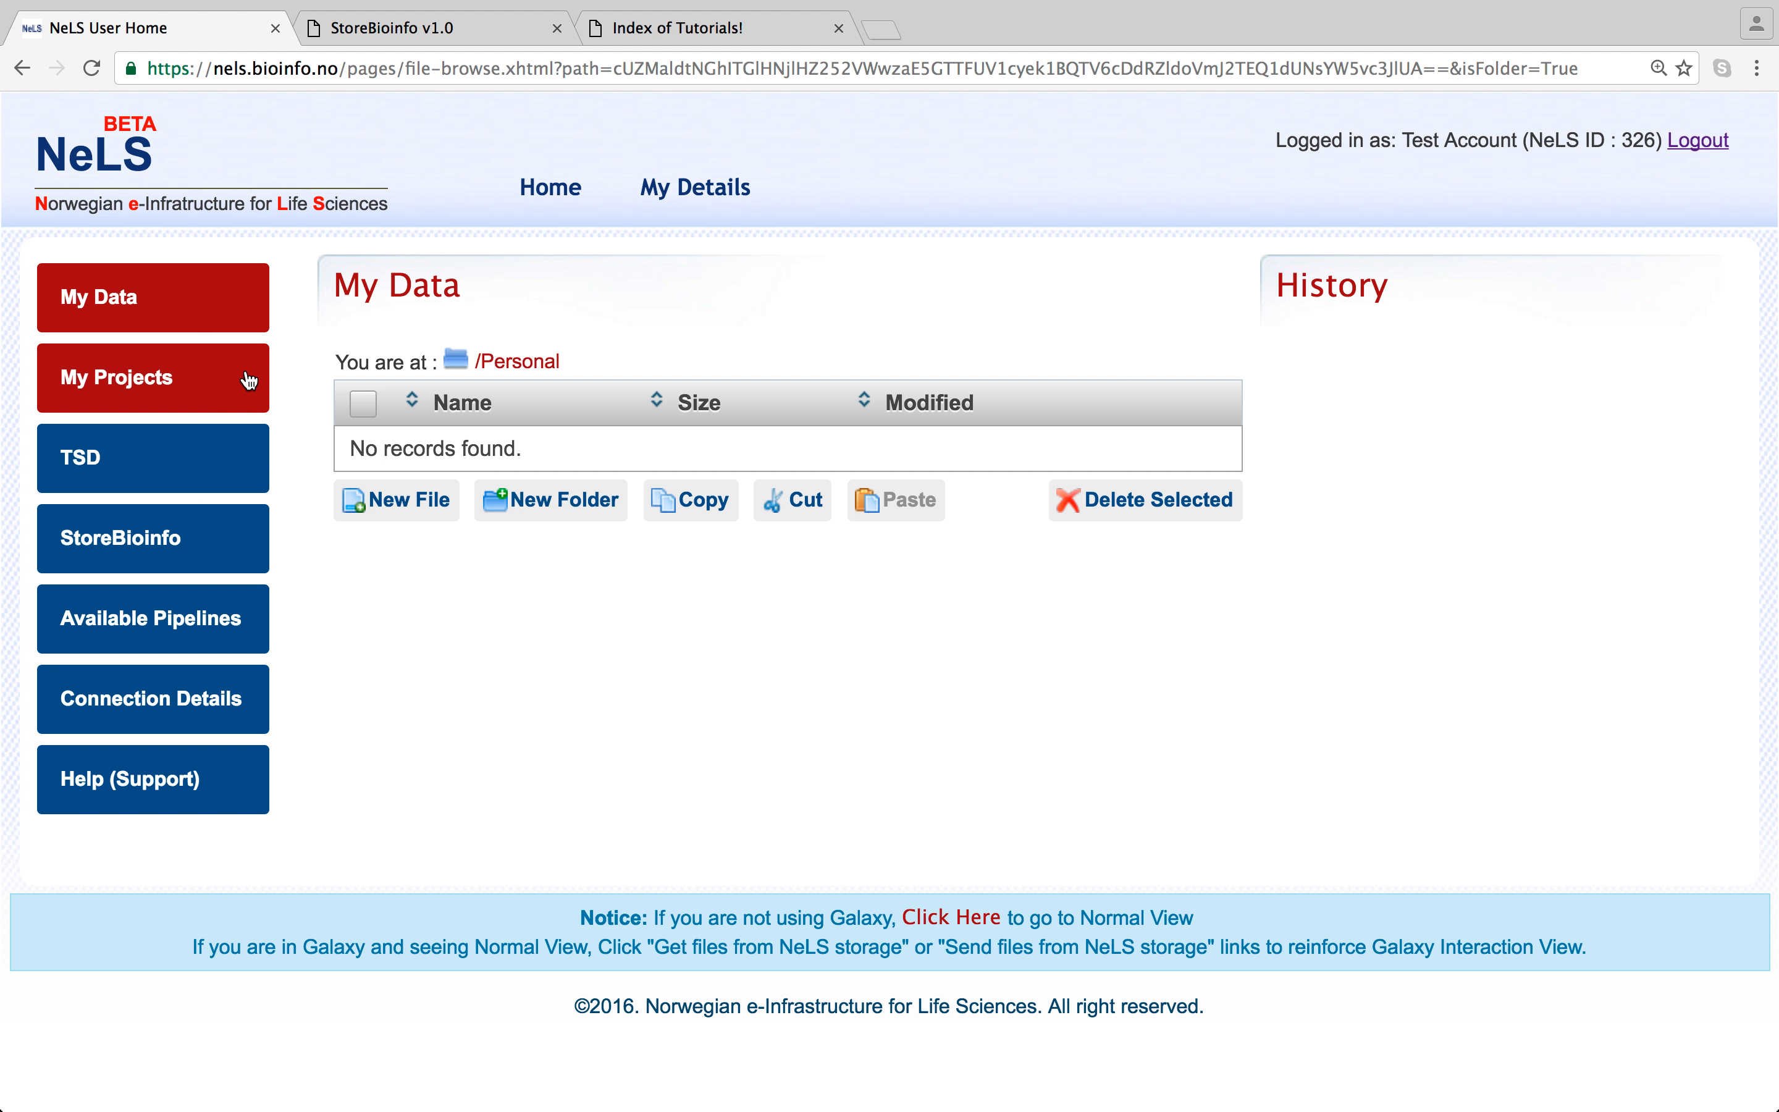
- Open the StoreBioinfo transfer page, look through NeLS Projects and My Projects, then return to it
click(163, 561)
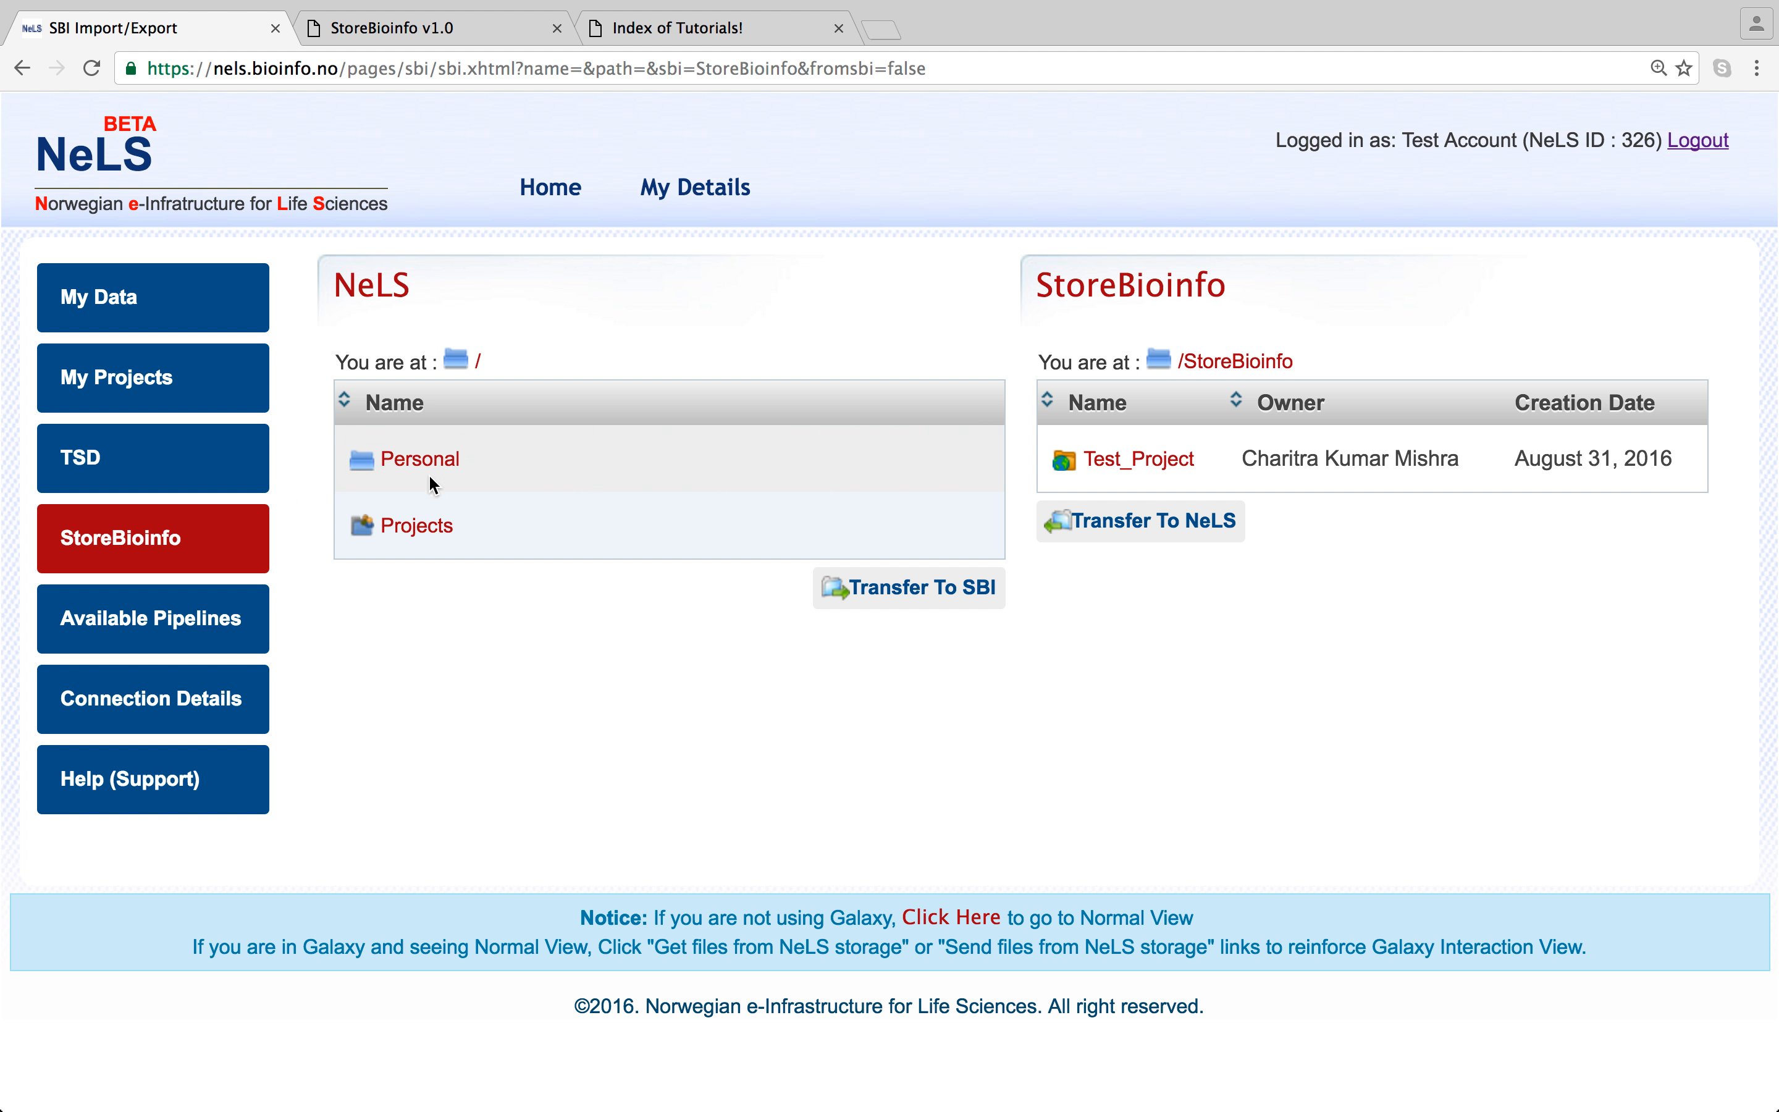
click(430, 536)
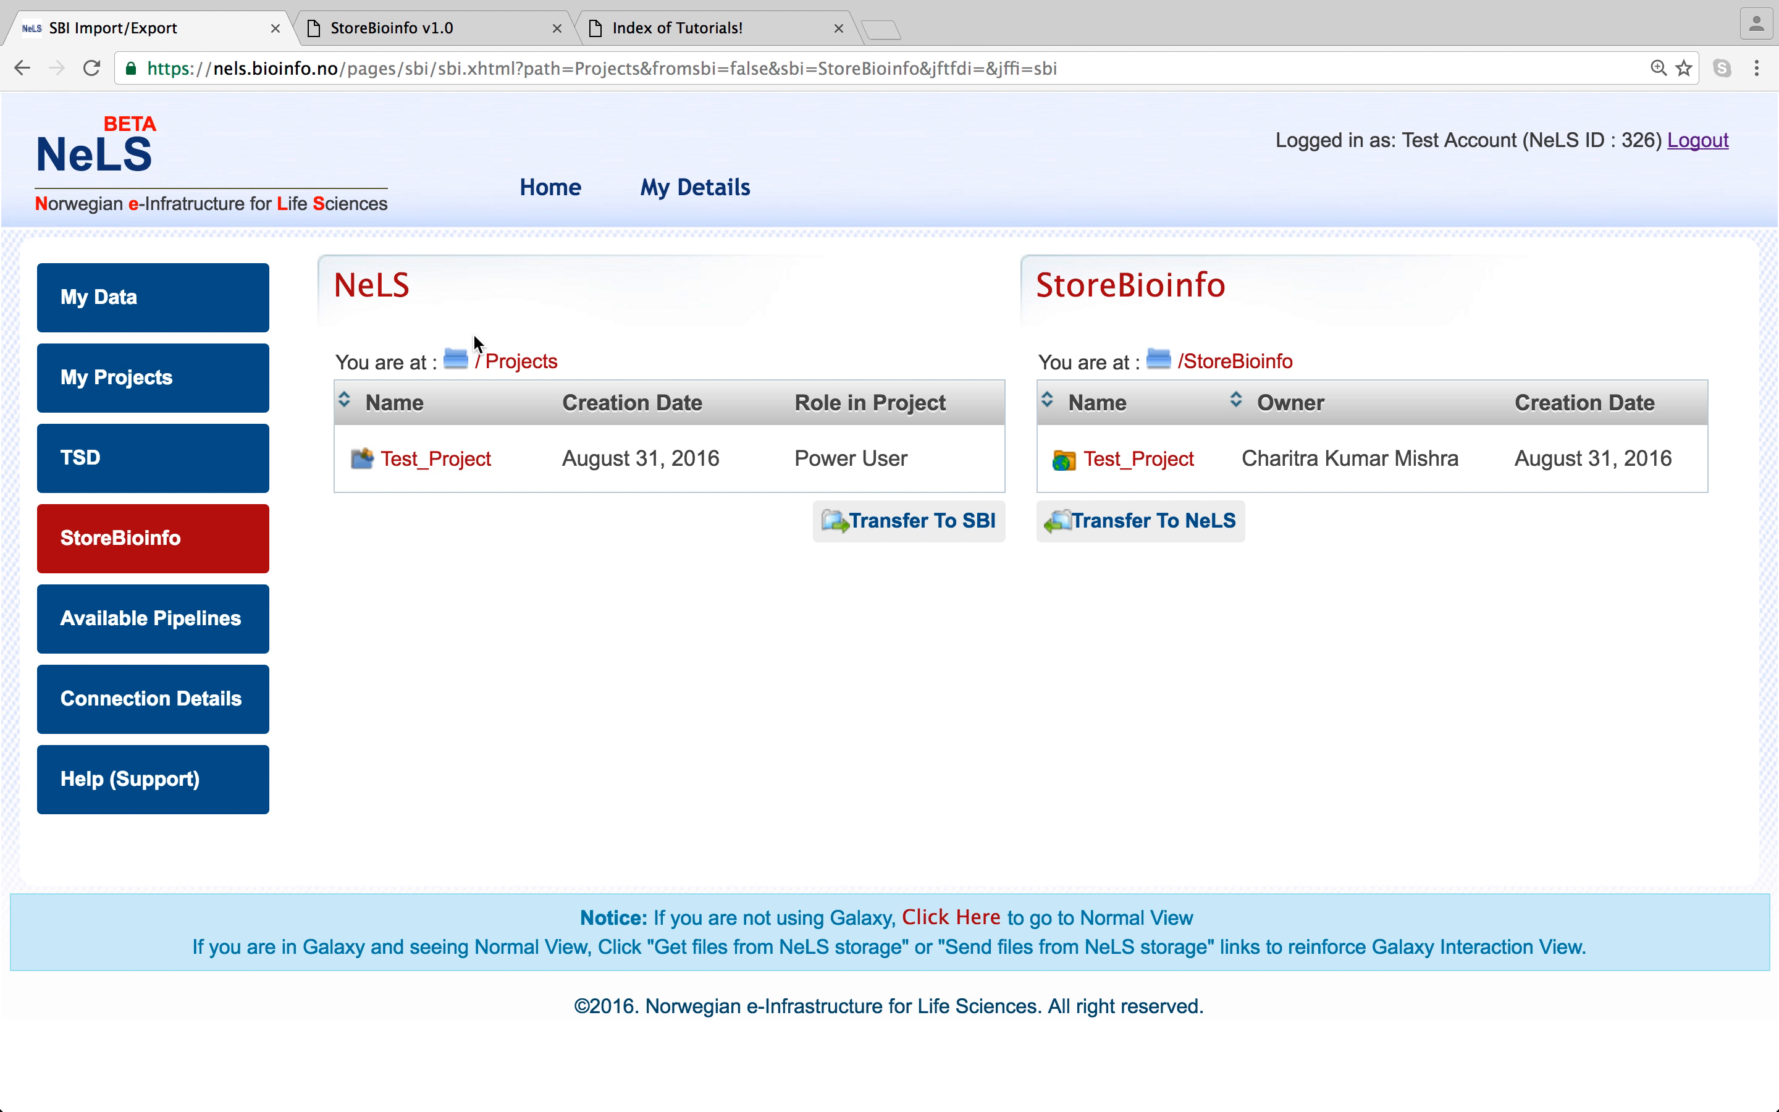
click(190, 390)
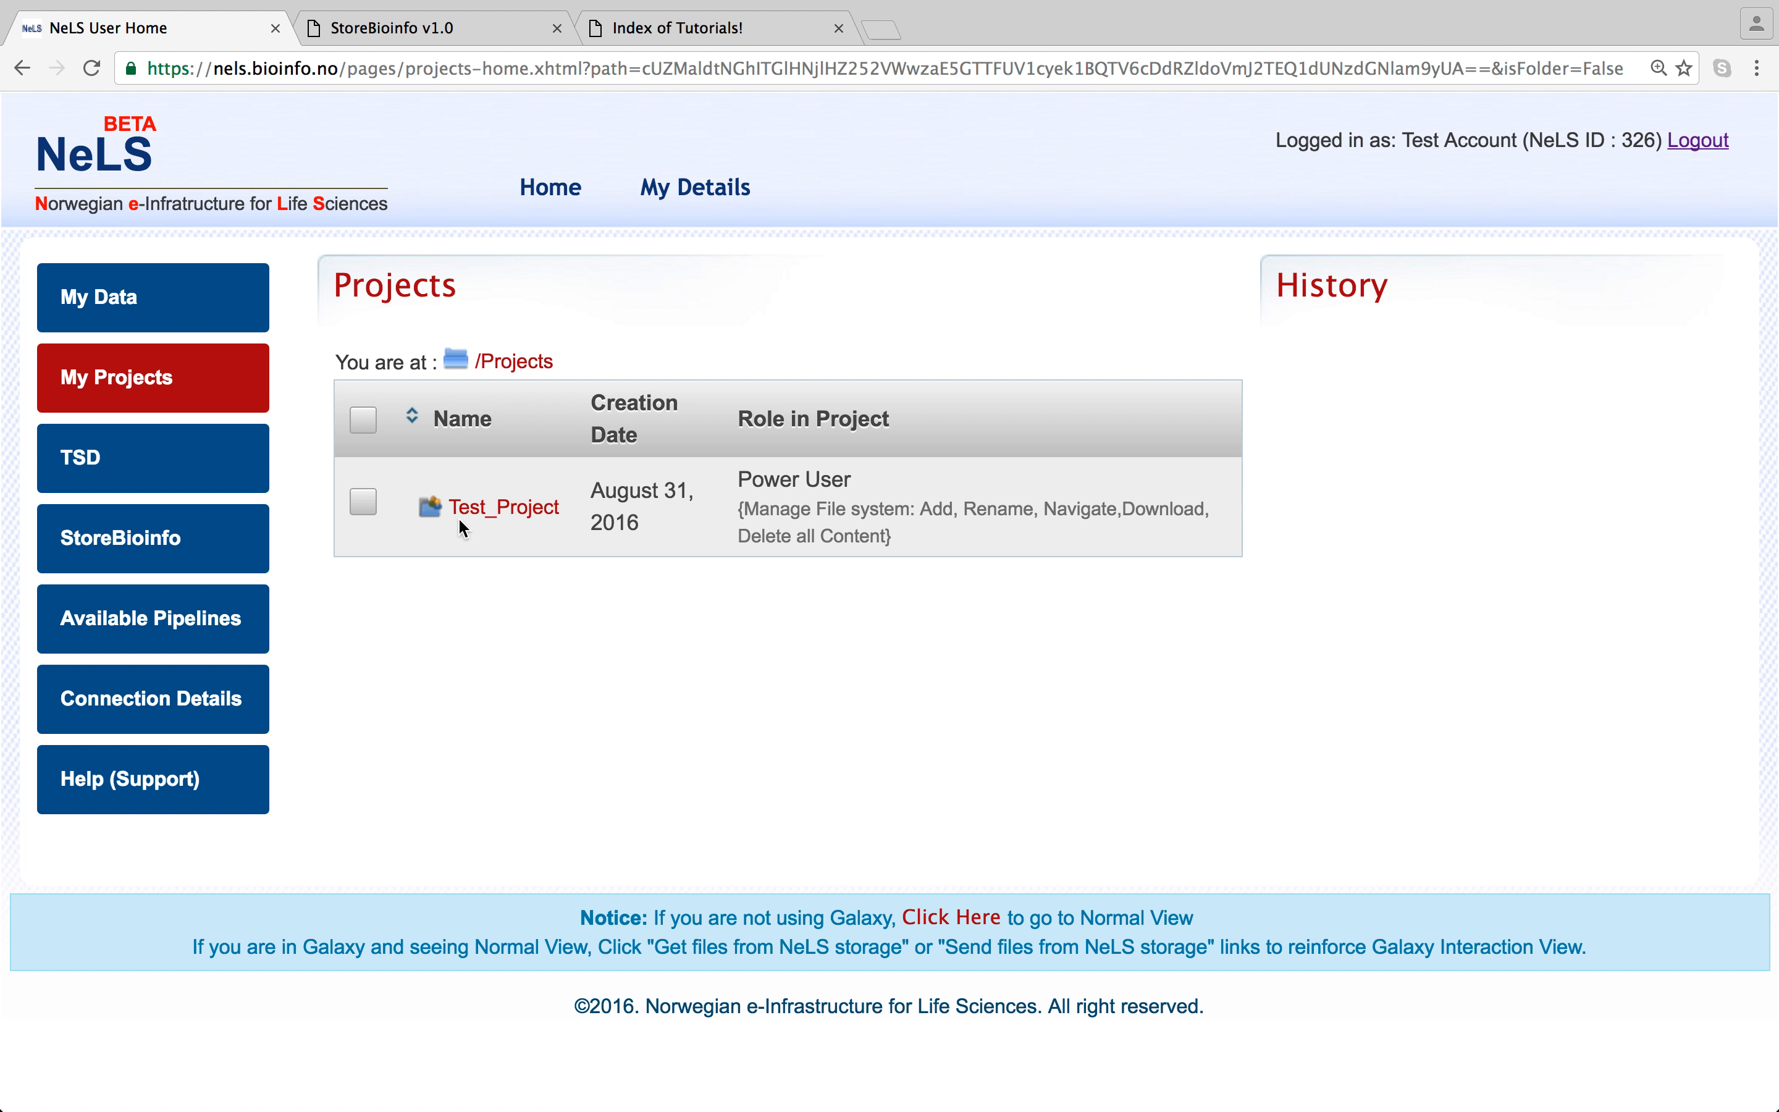
click(219, 540)
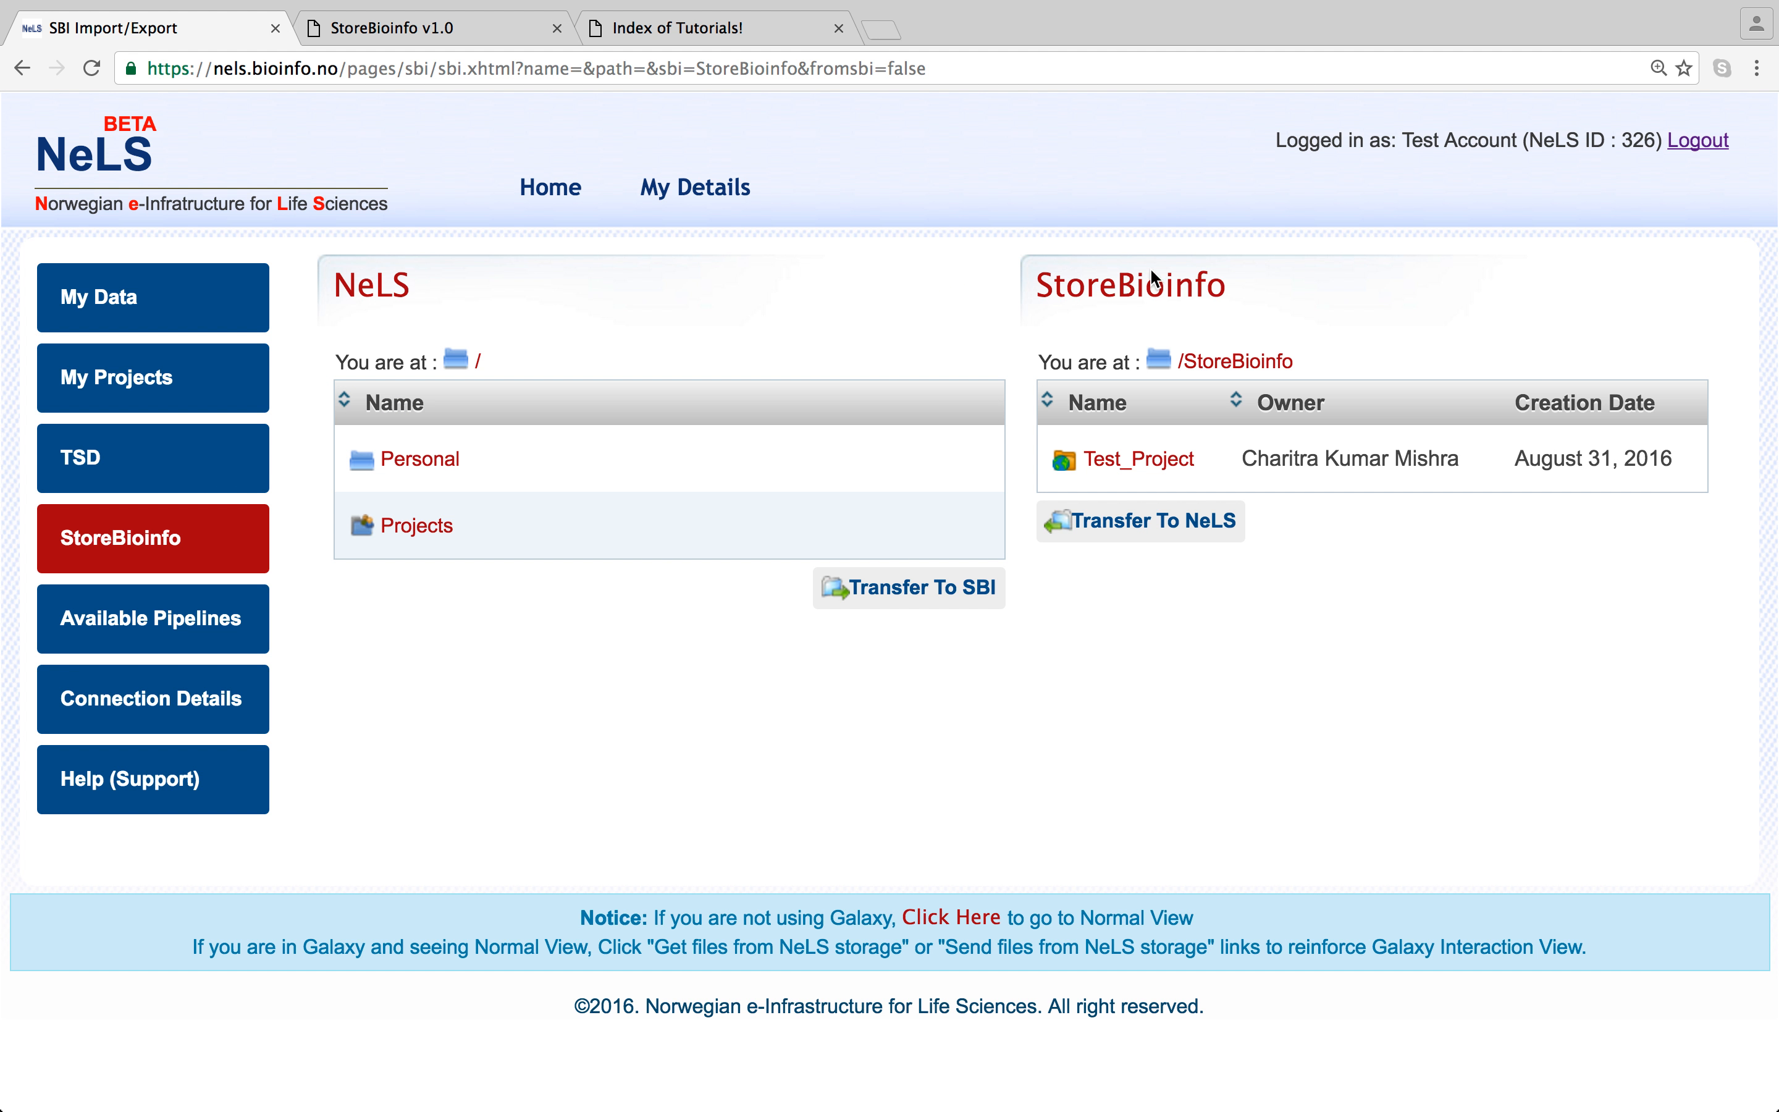
- Browse Test_Project's Dataset-1_or_Sample-1 reads and analysis folders on StoreBioinfo, ending inside the dataset
click(1213, 363)
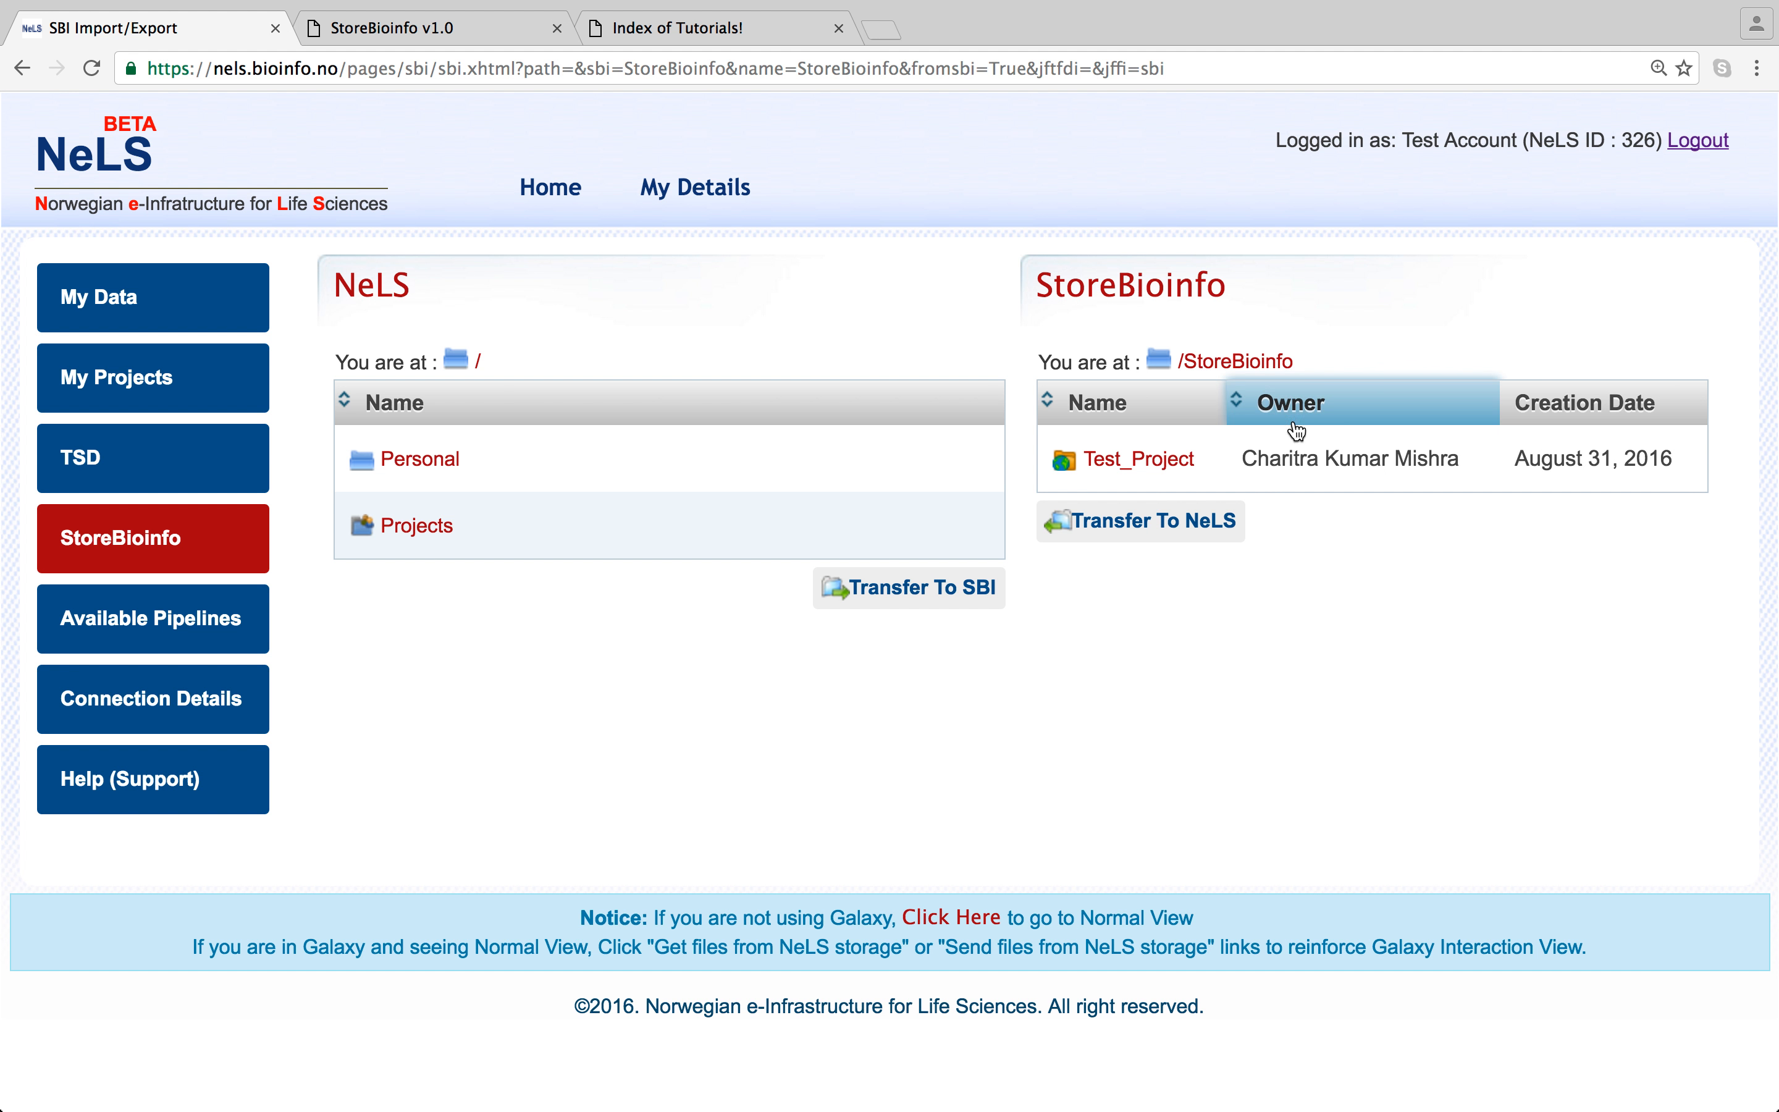
click(1179, 467)
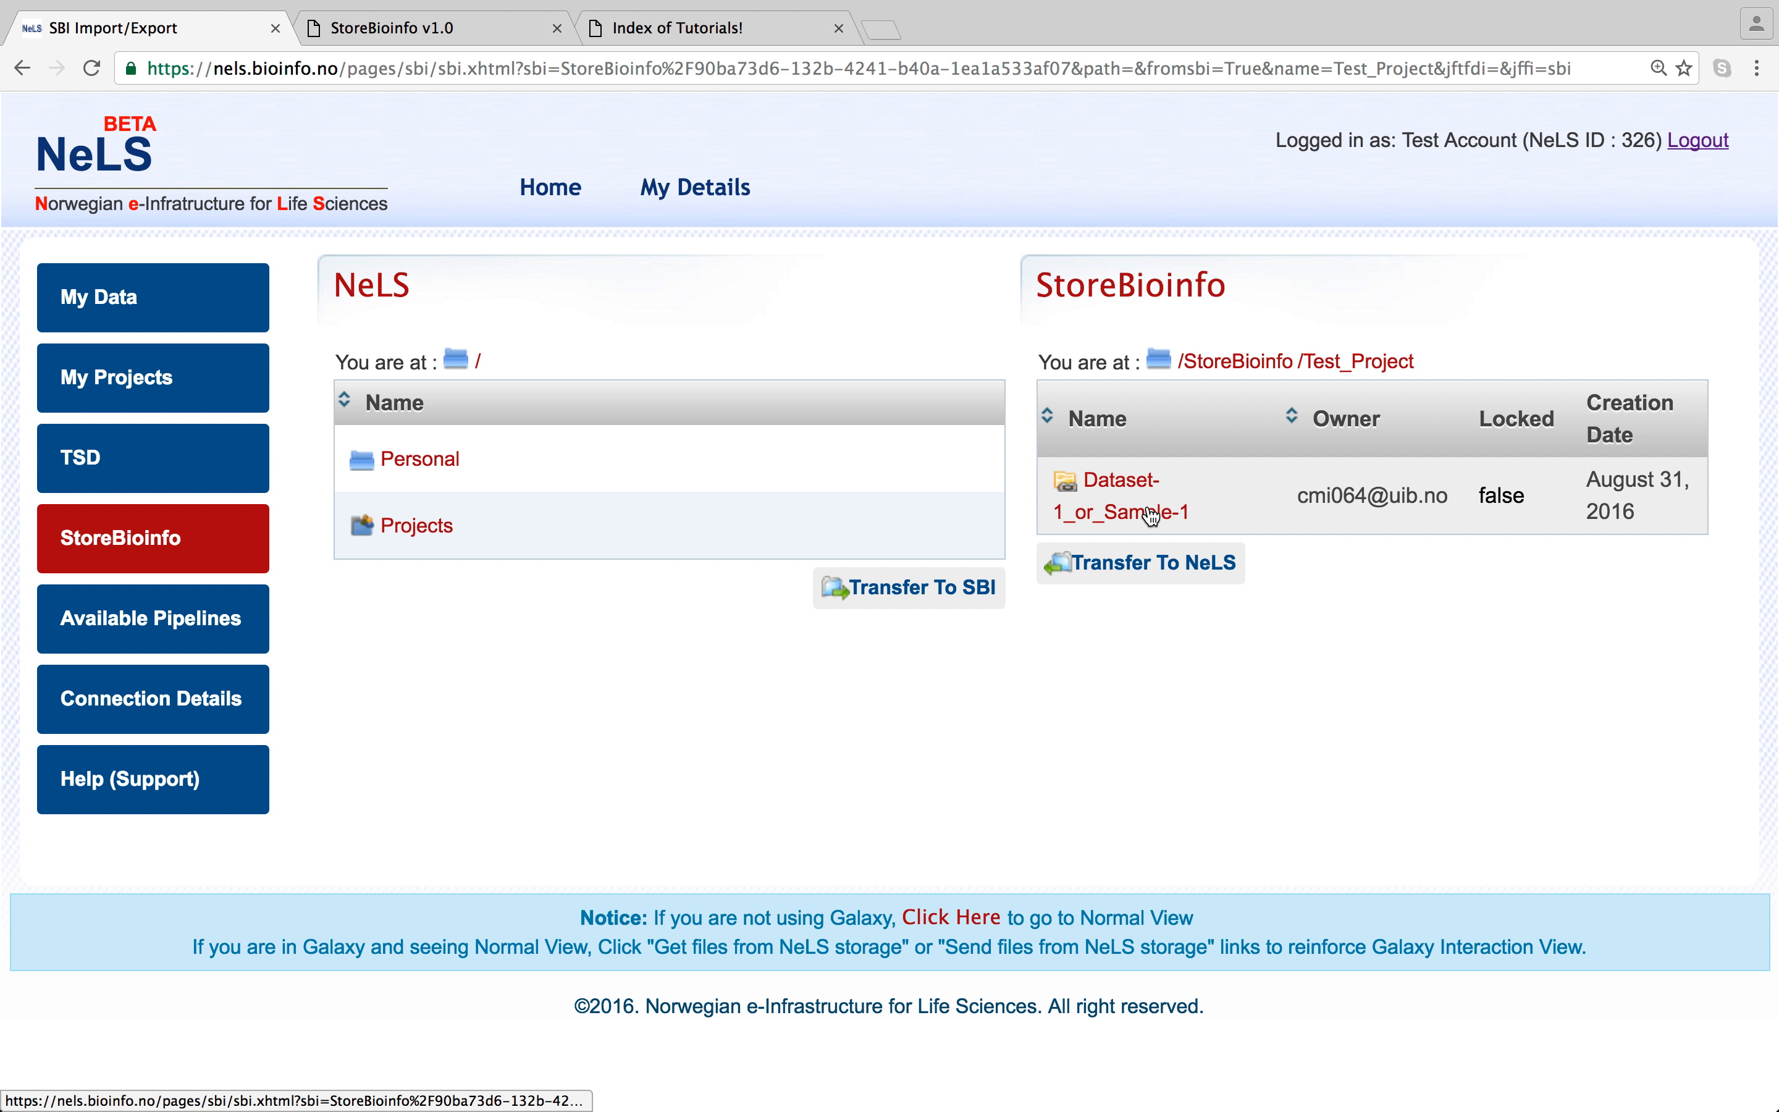
click(1131, 503)
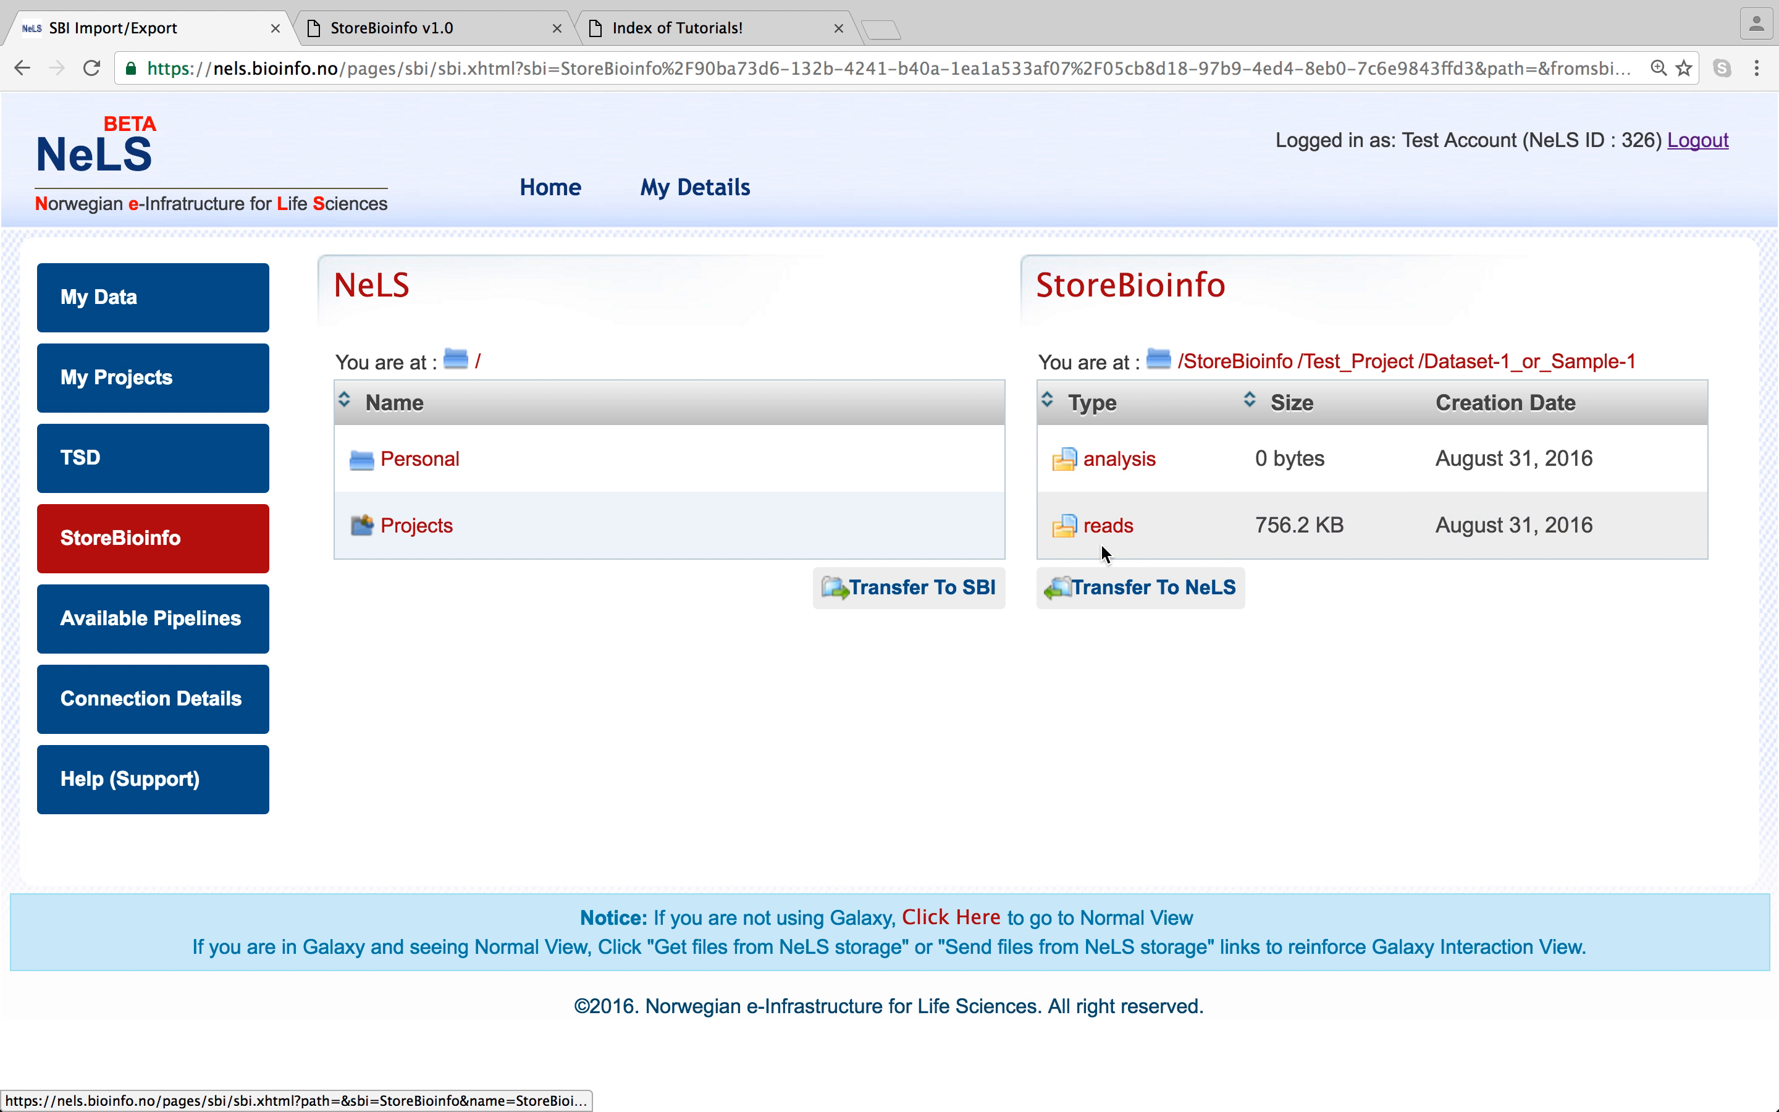
click(1131, 535)
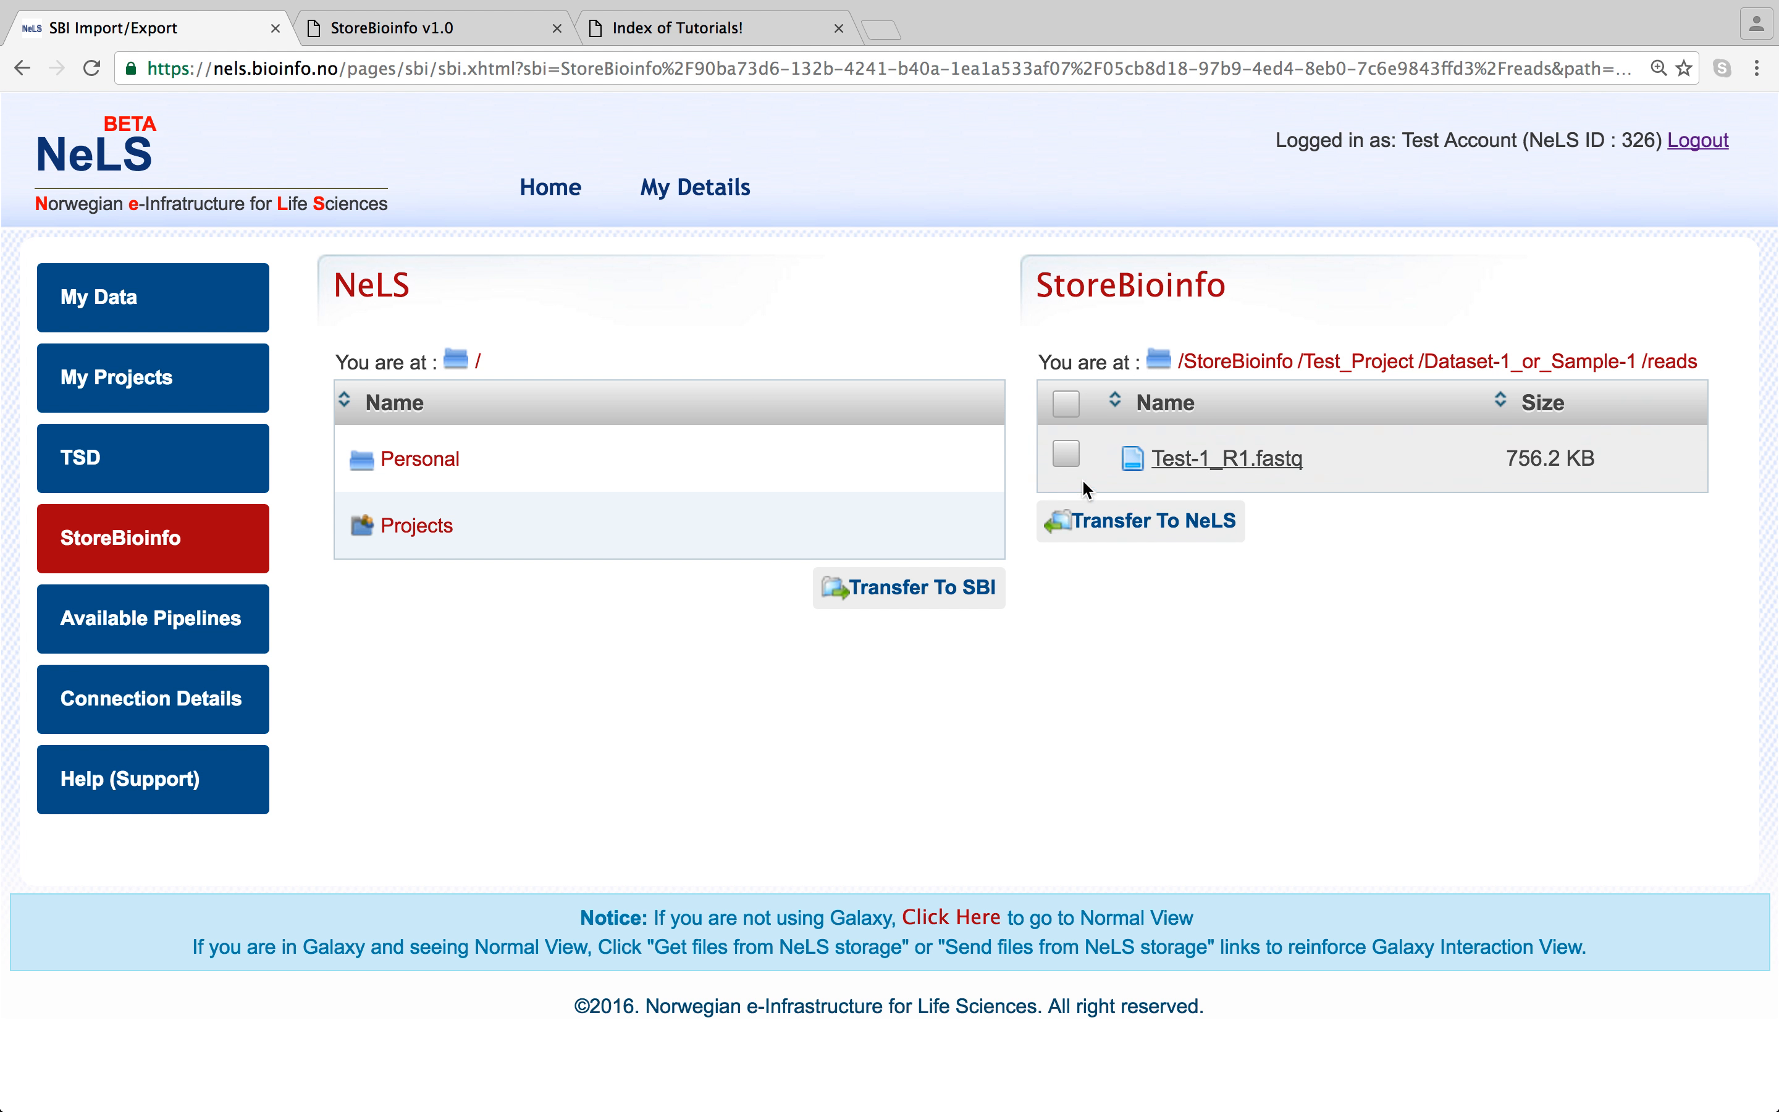
click(1540, 361)
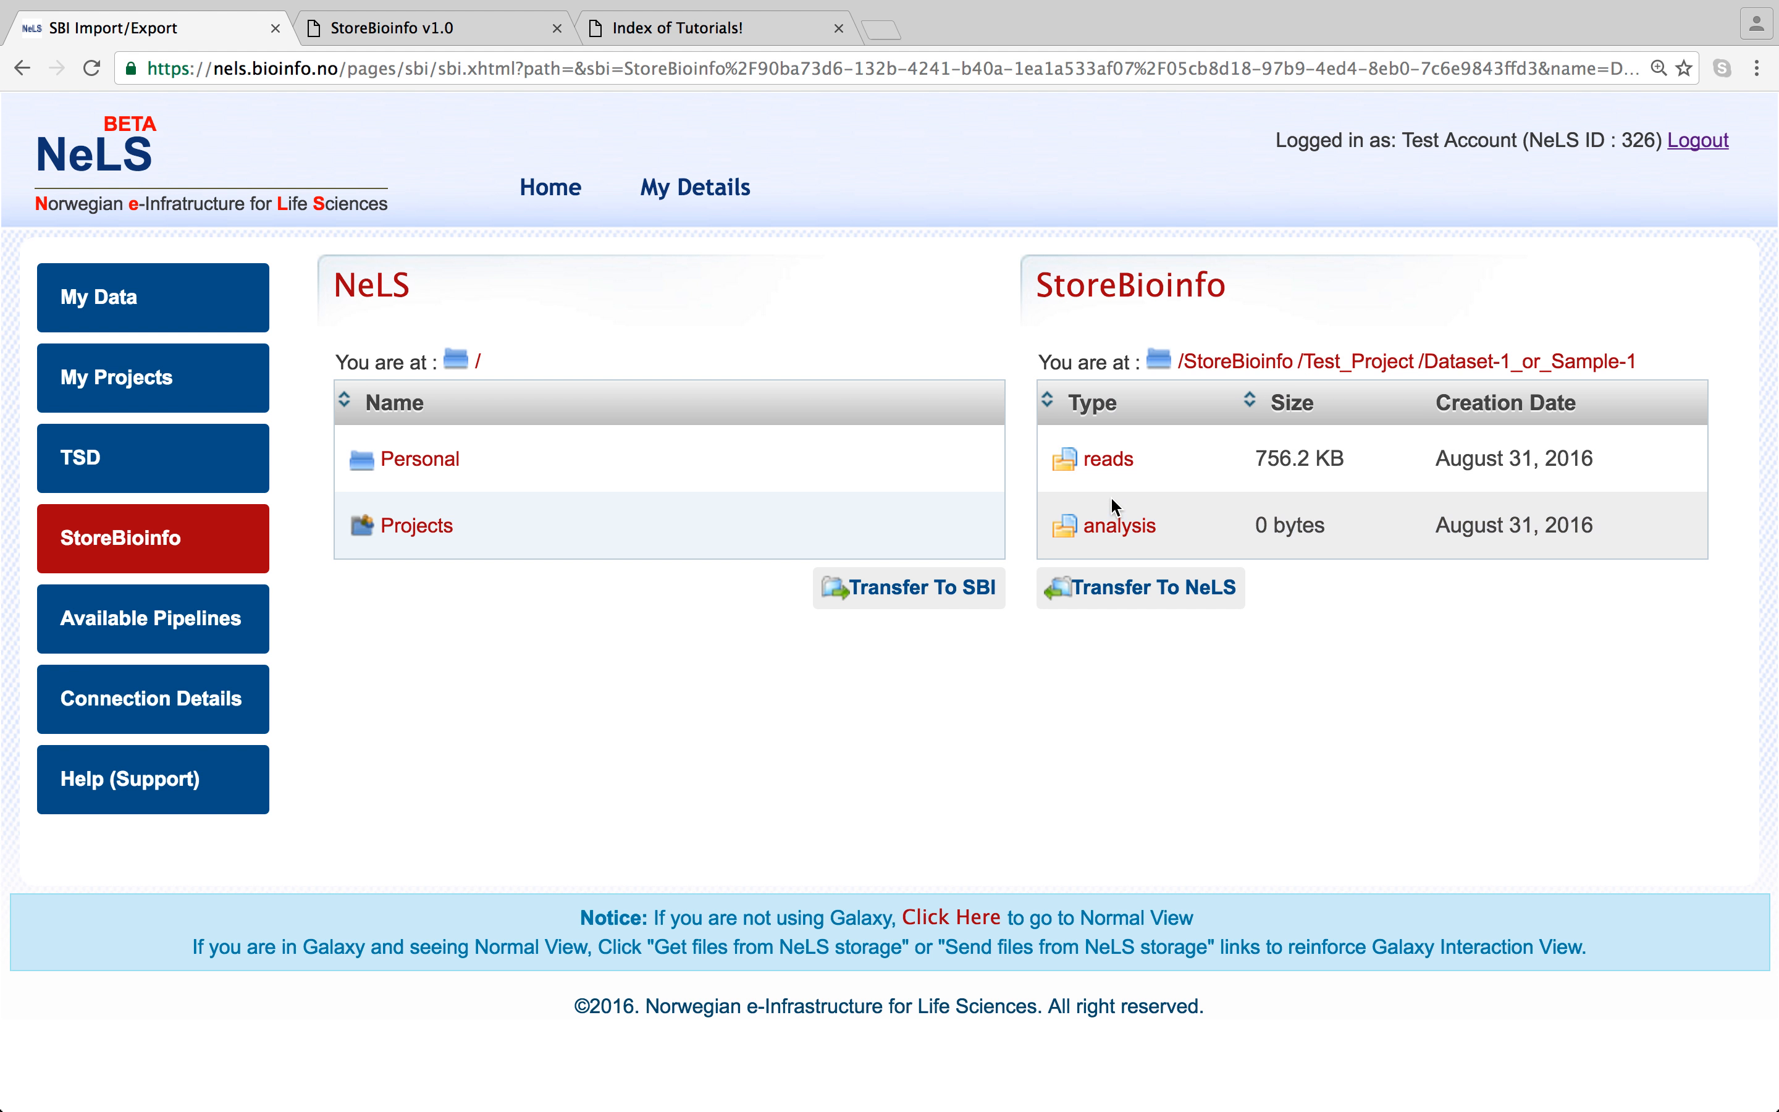
click(1117, 525)
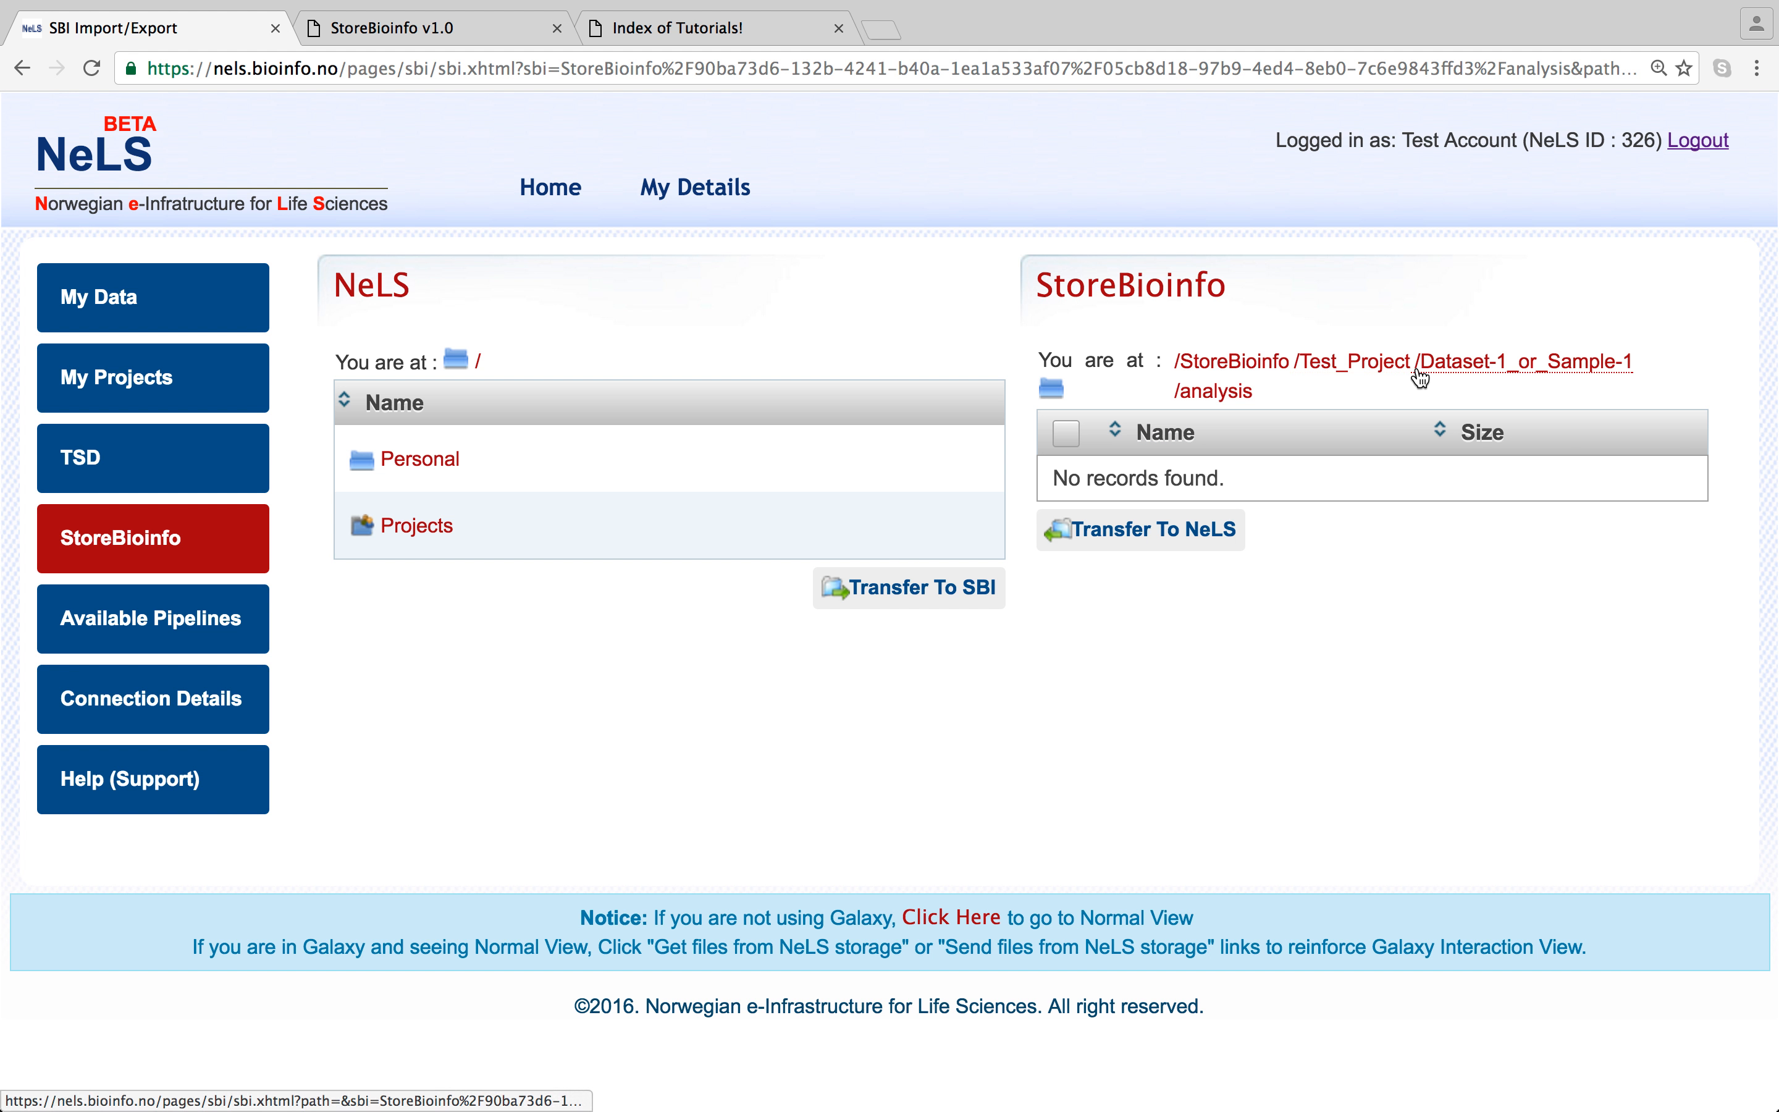
click(1572, 366)
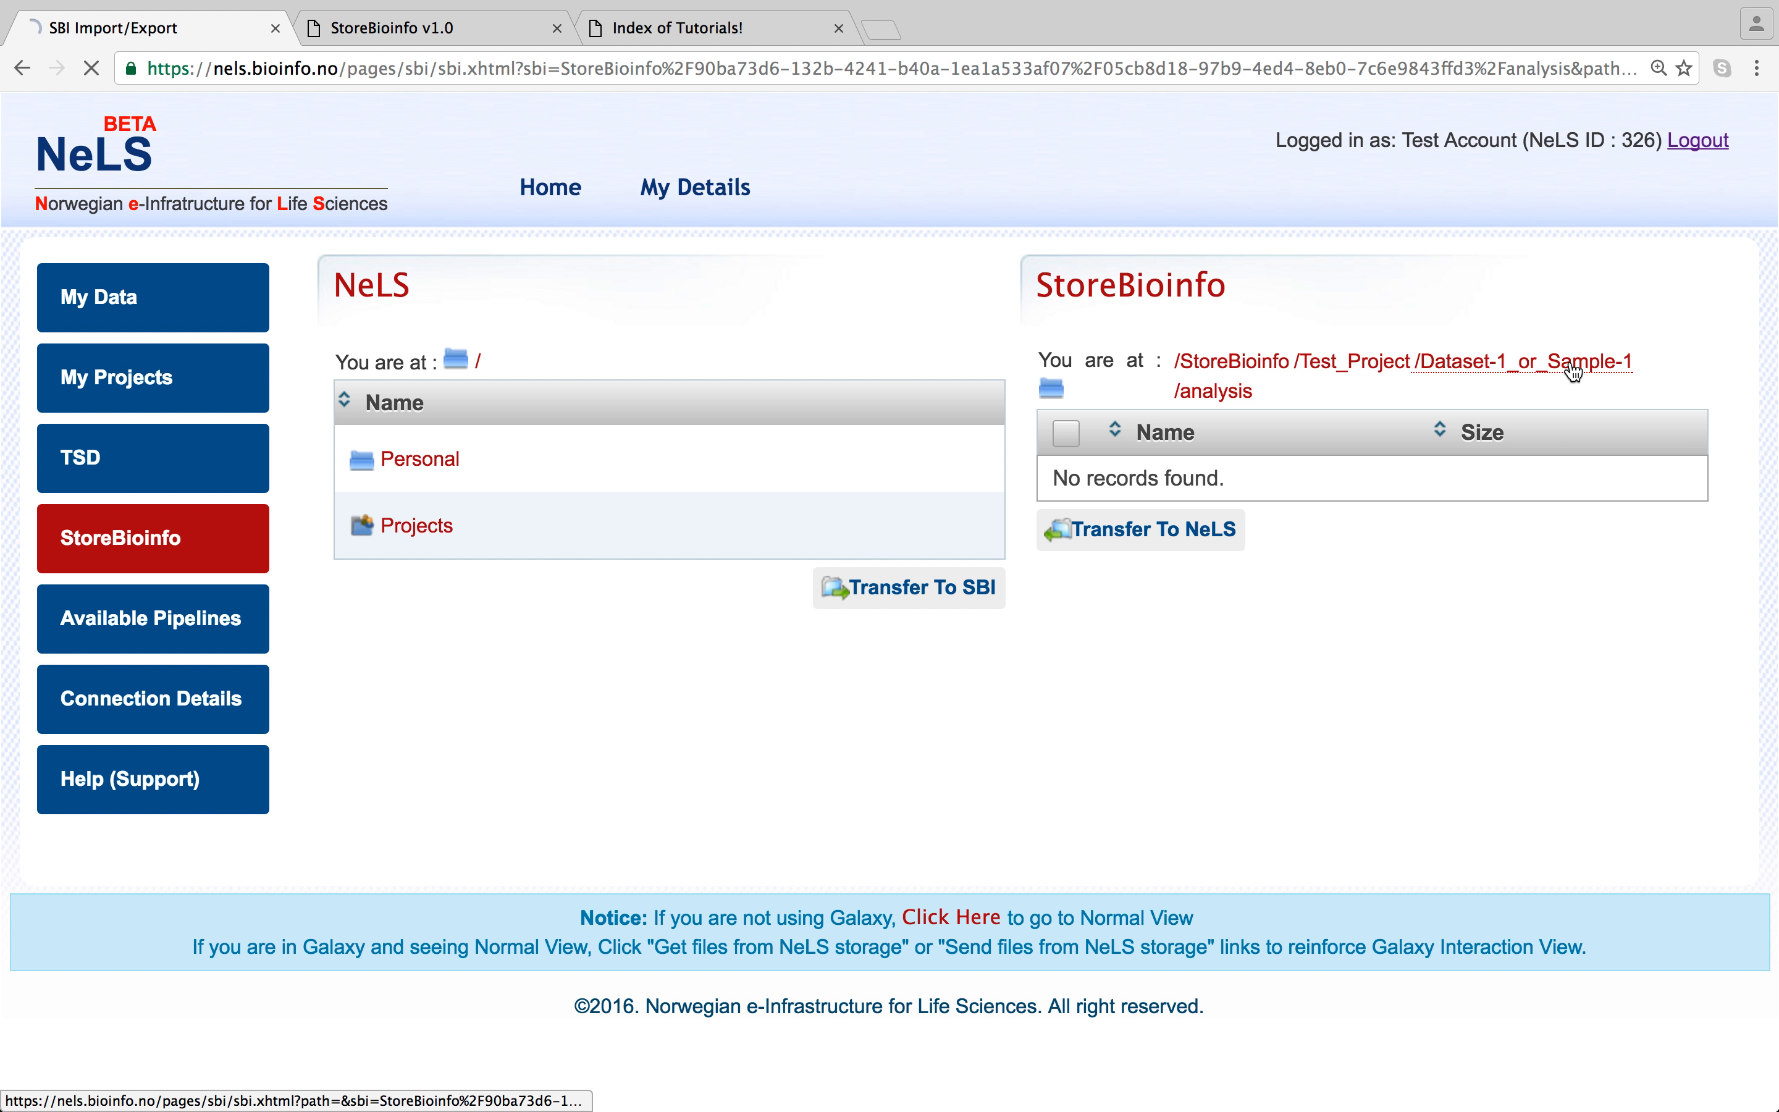
click(1233, 368)
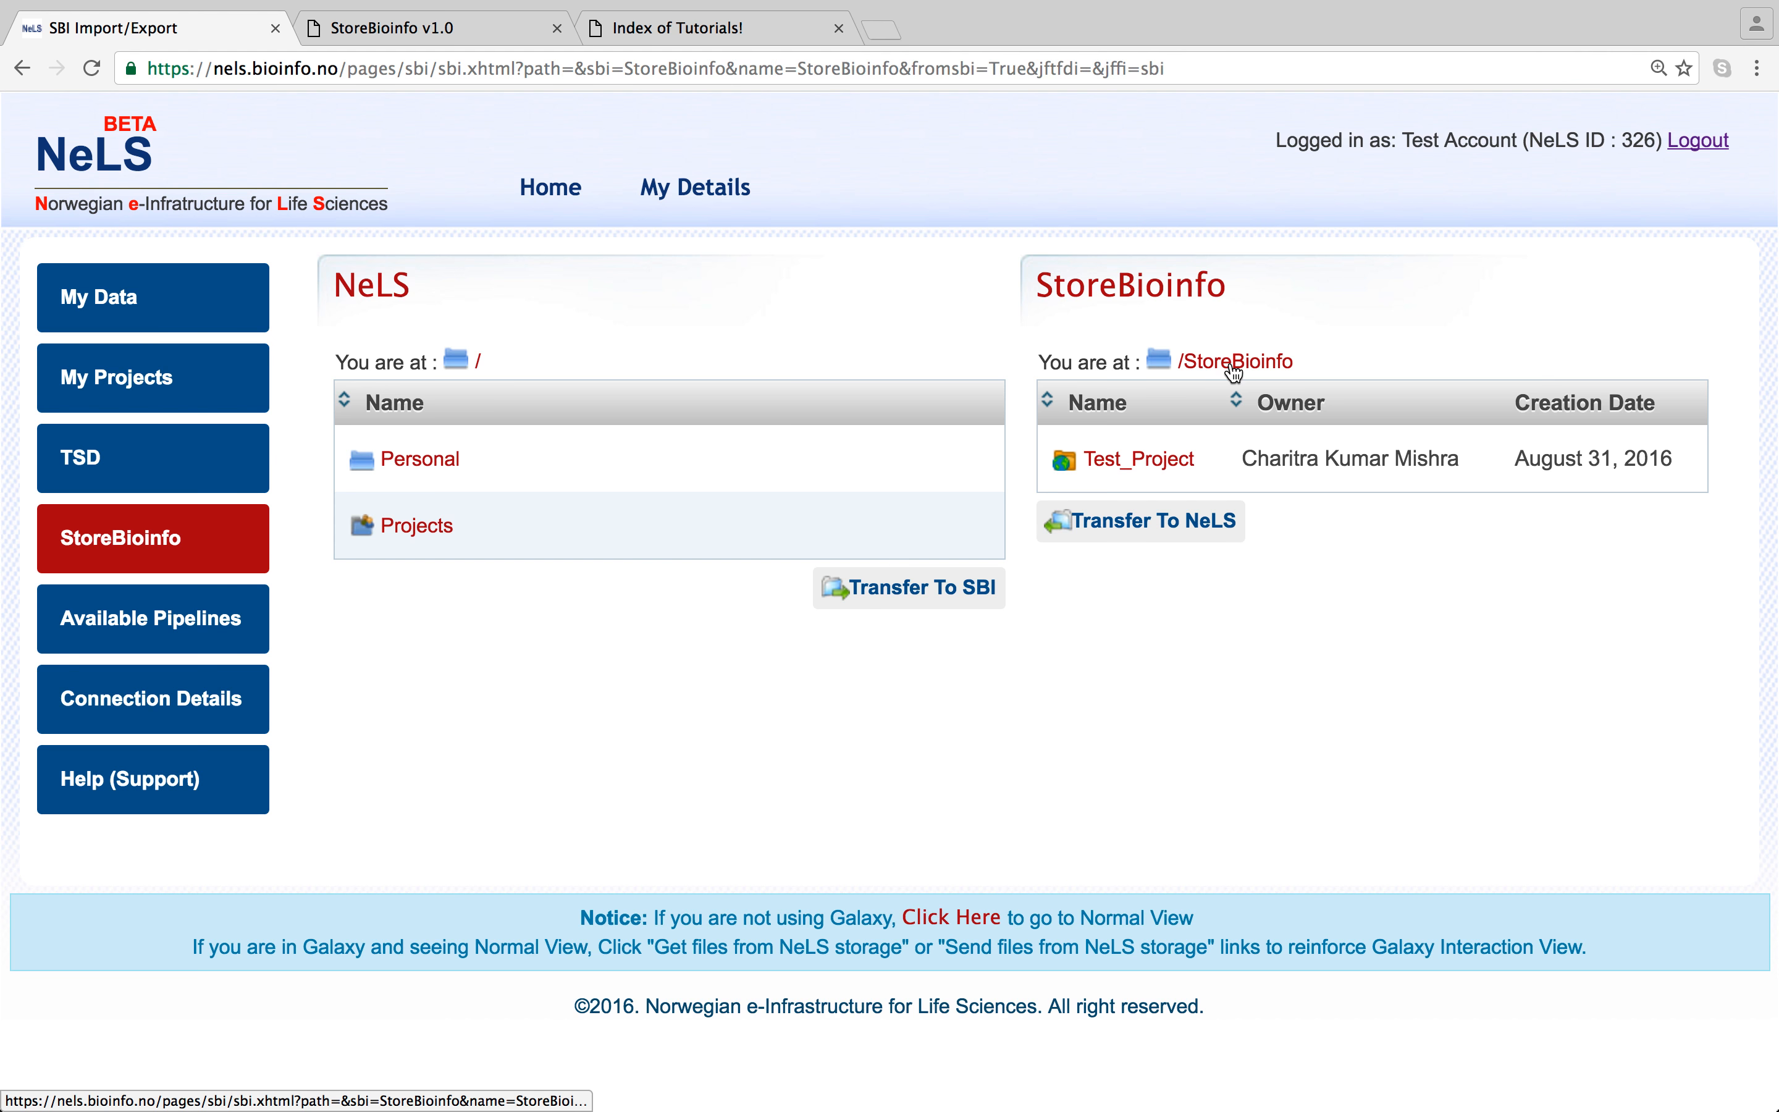
click(1118, 462)
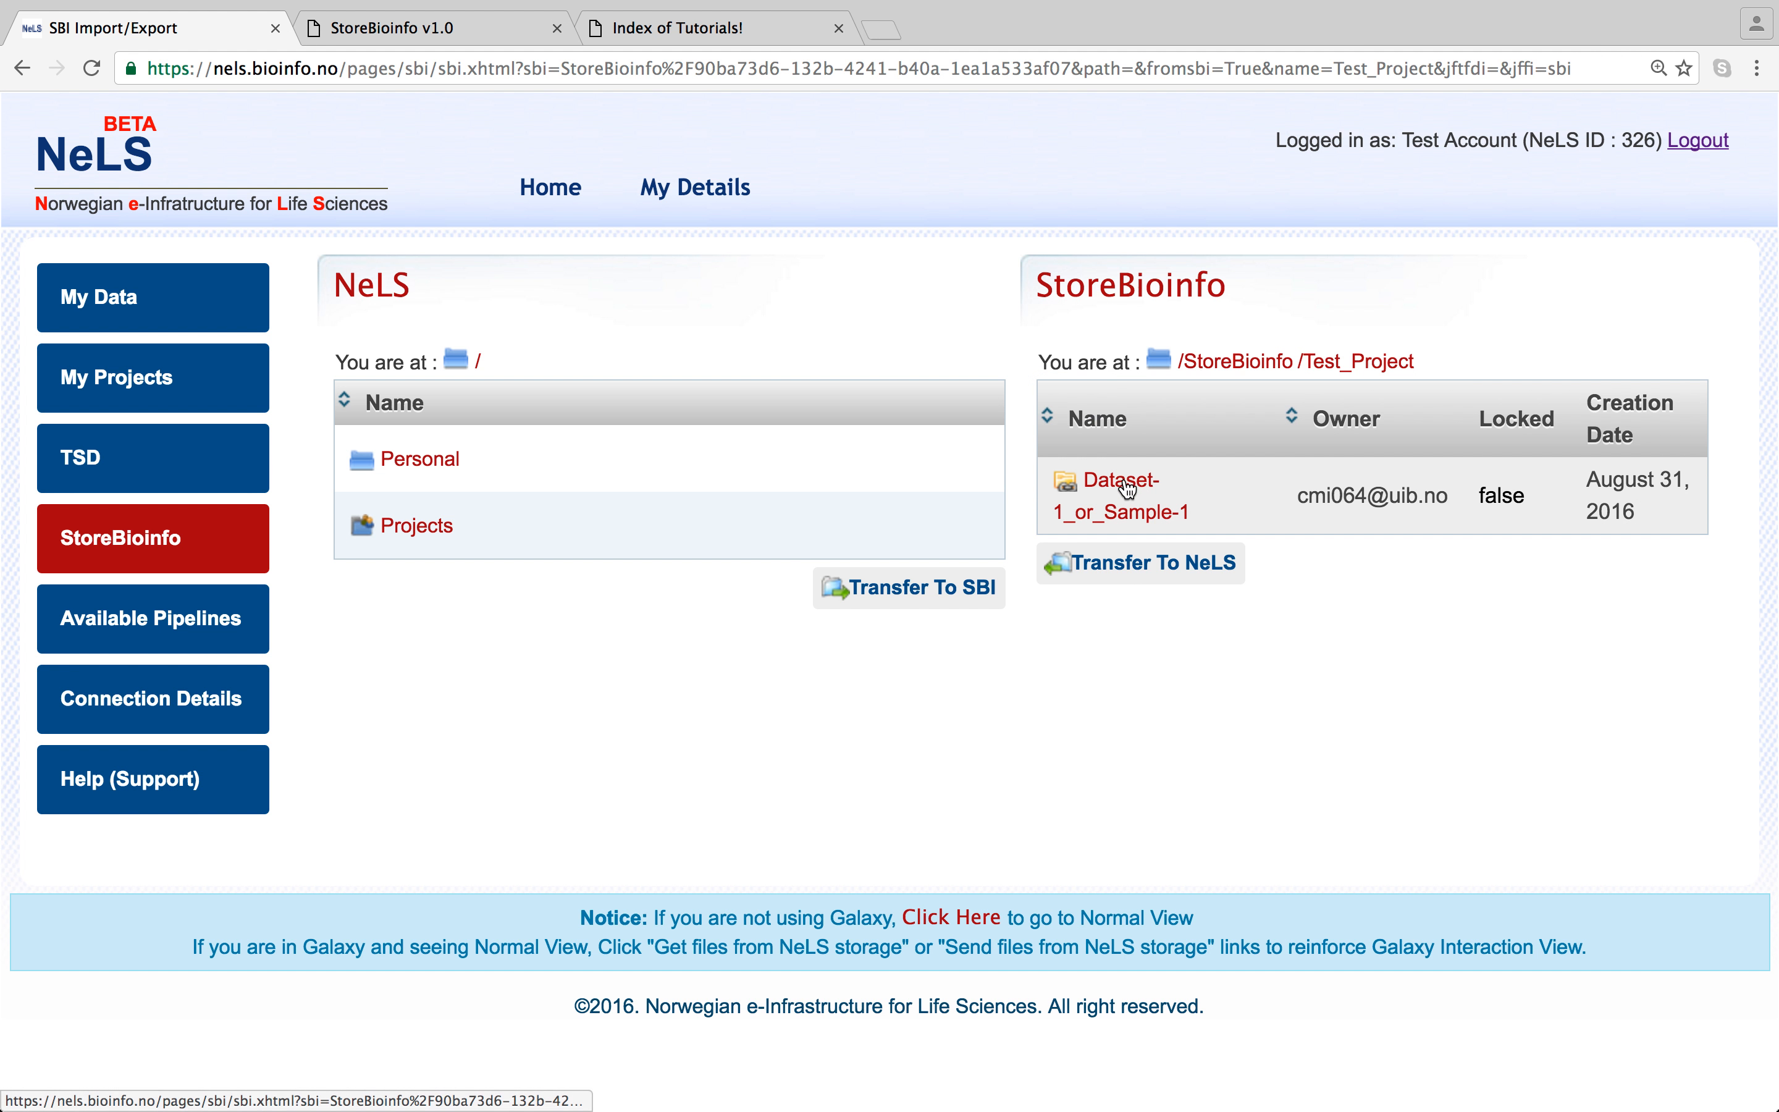
click(1125, 488)
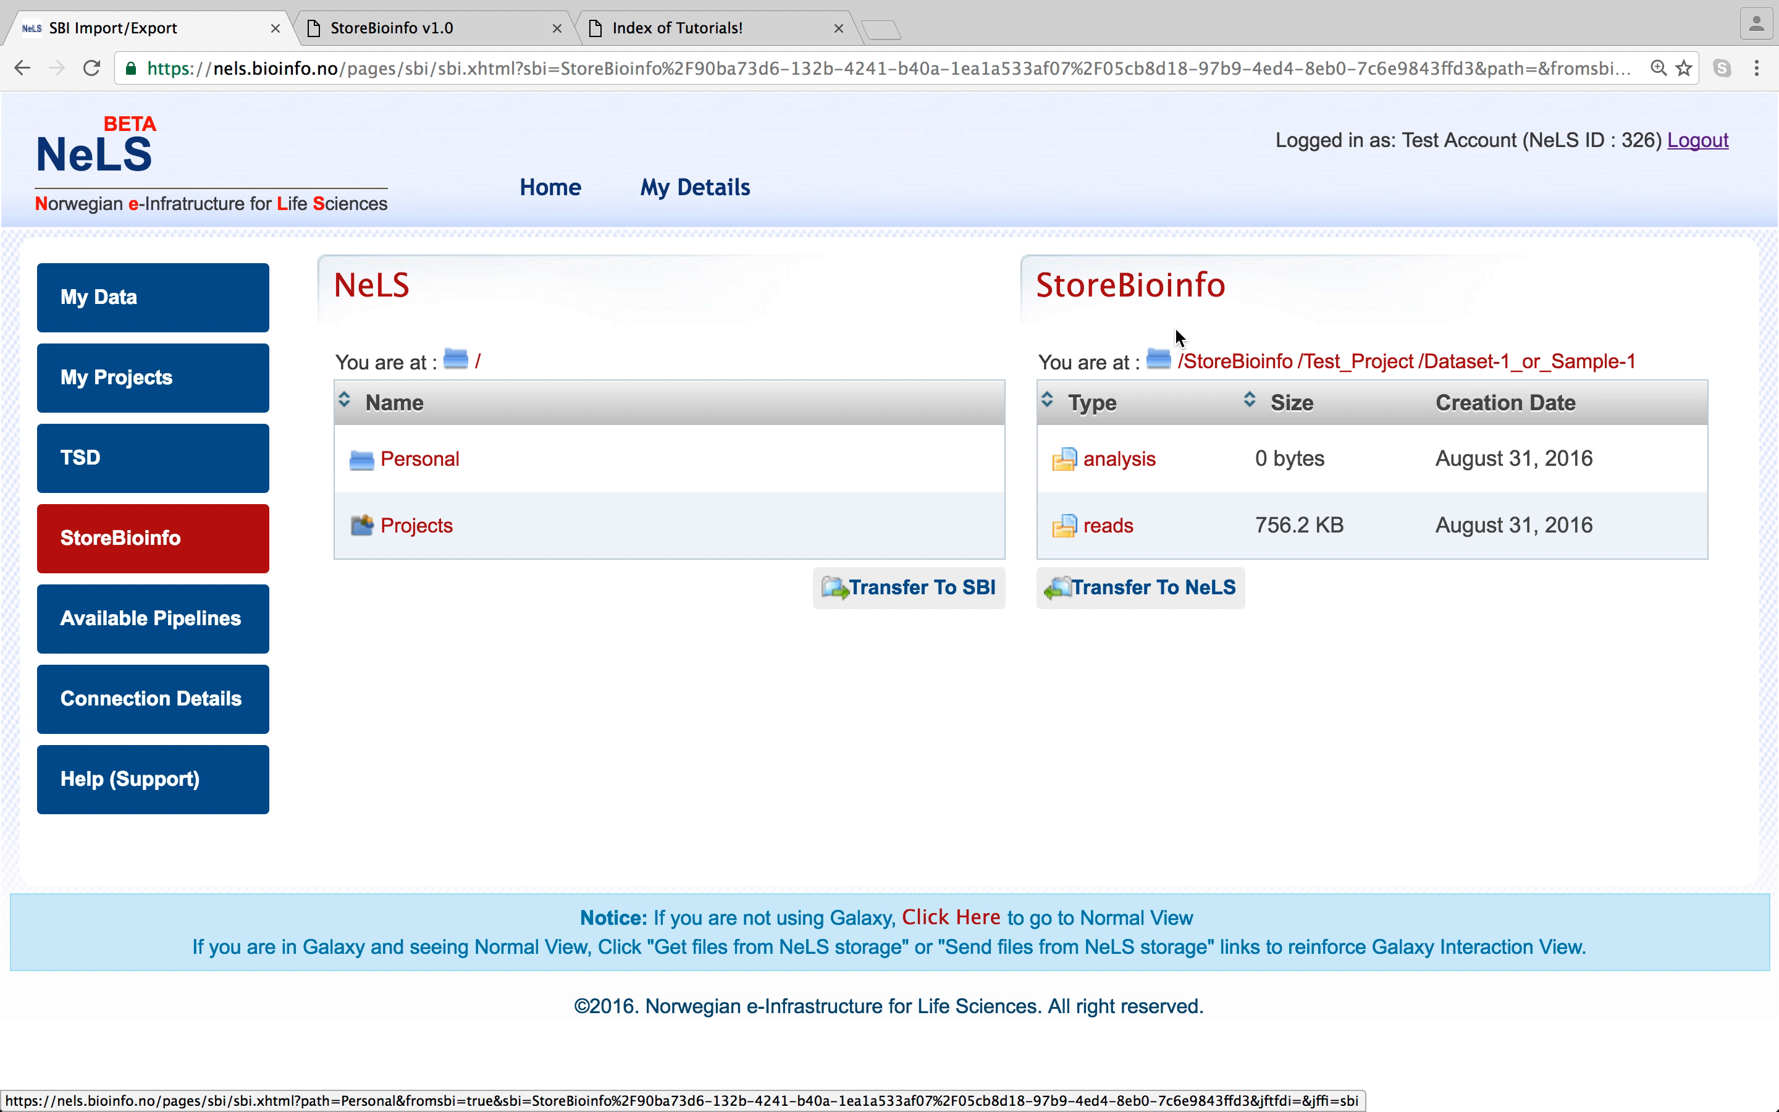
- Tick Test-1_R1.fastq in reads, browse NeLS Projects, then reset the transfer page to top level
click(1111, 528)
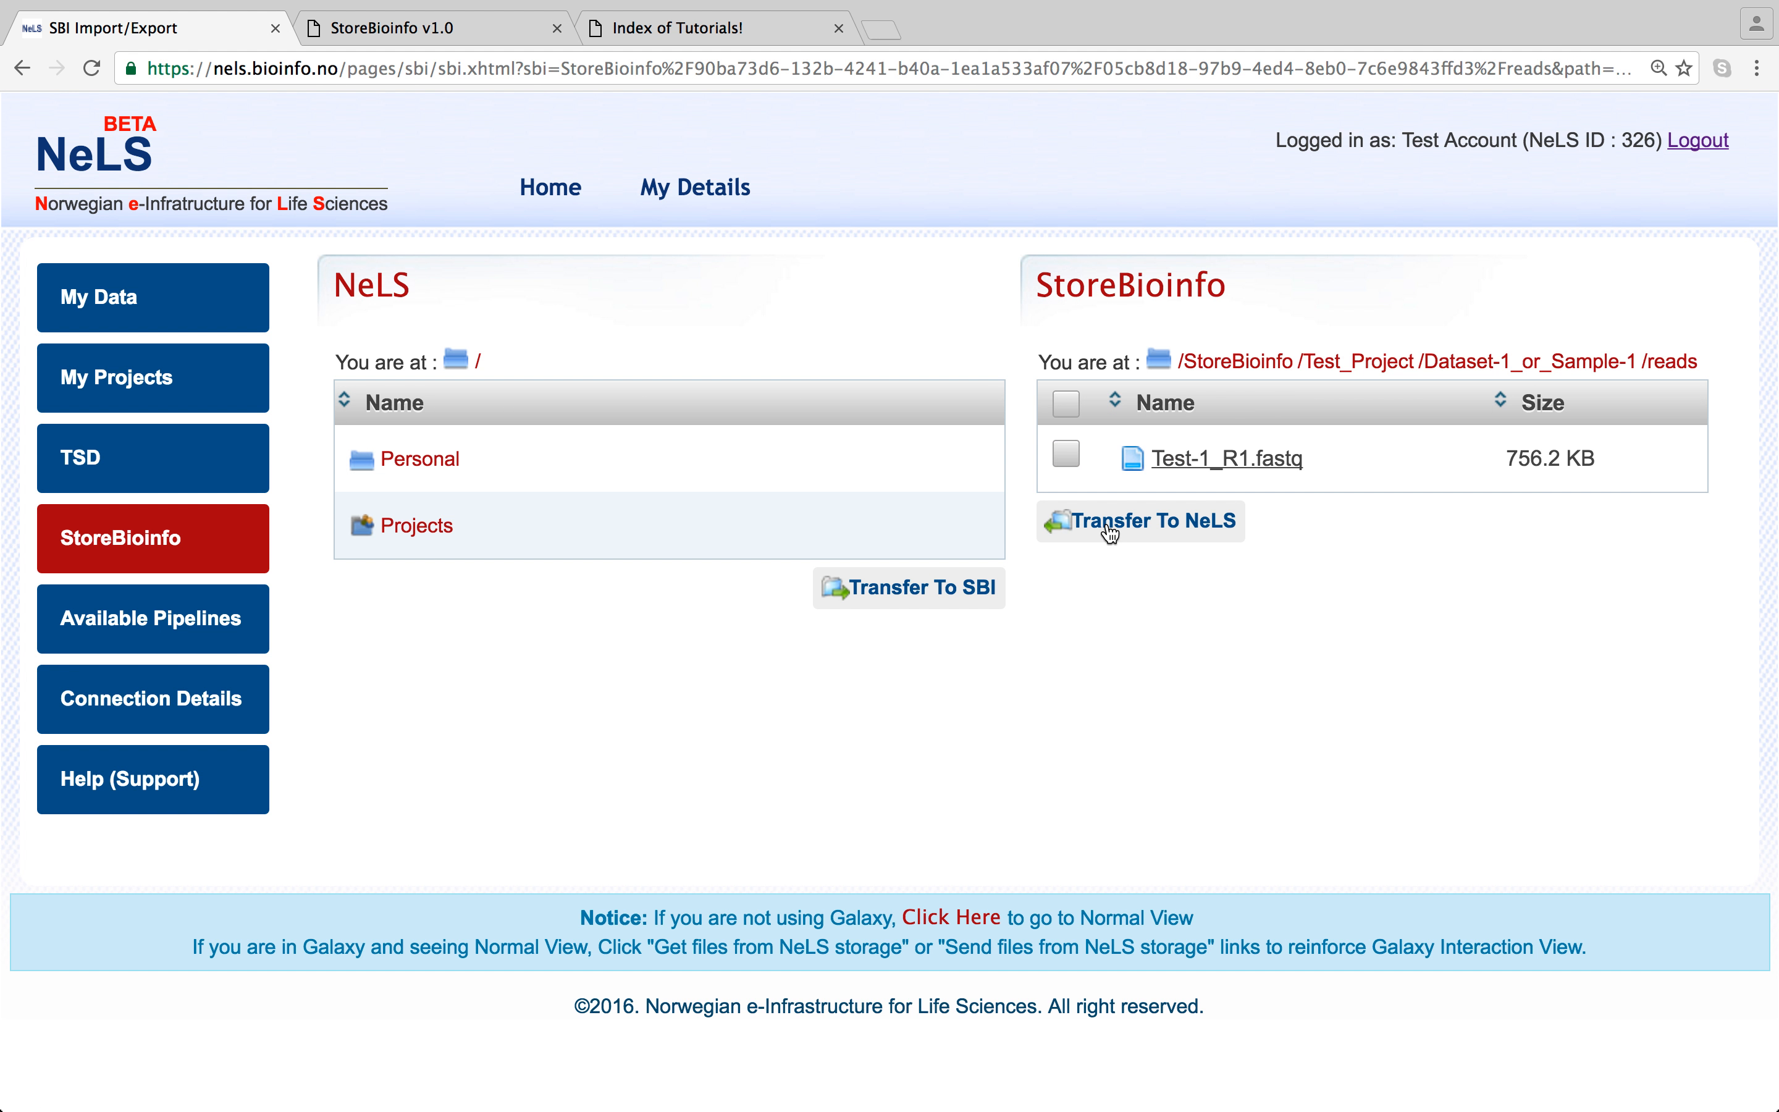
click(1064, 459)
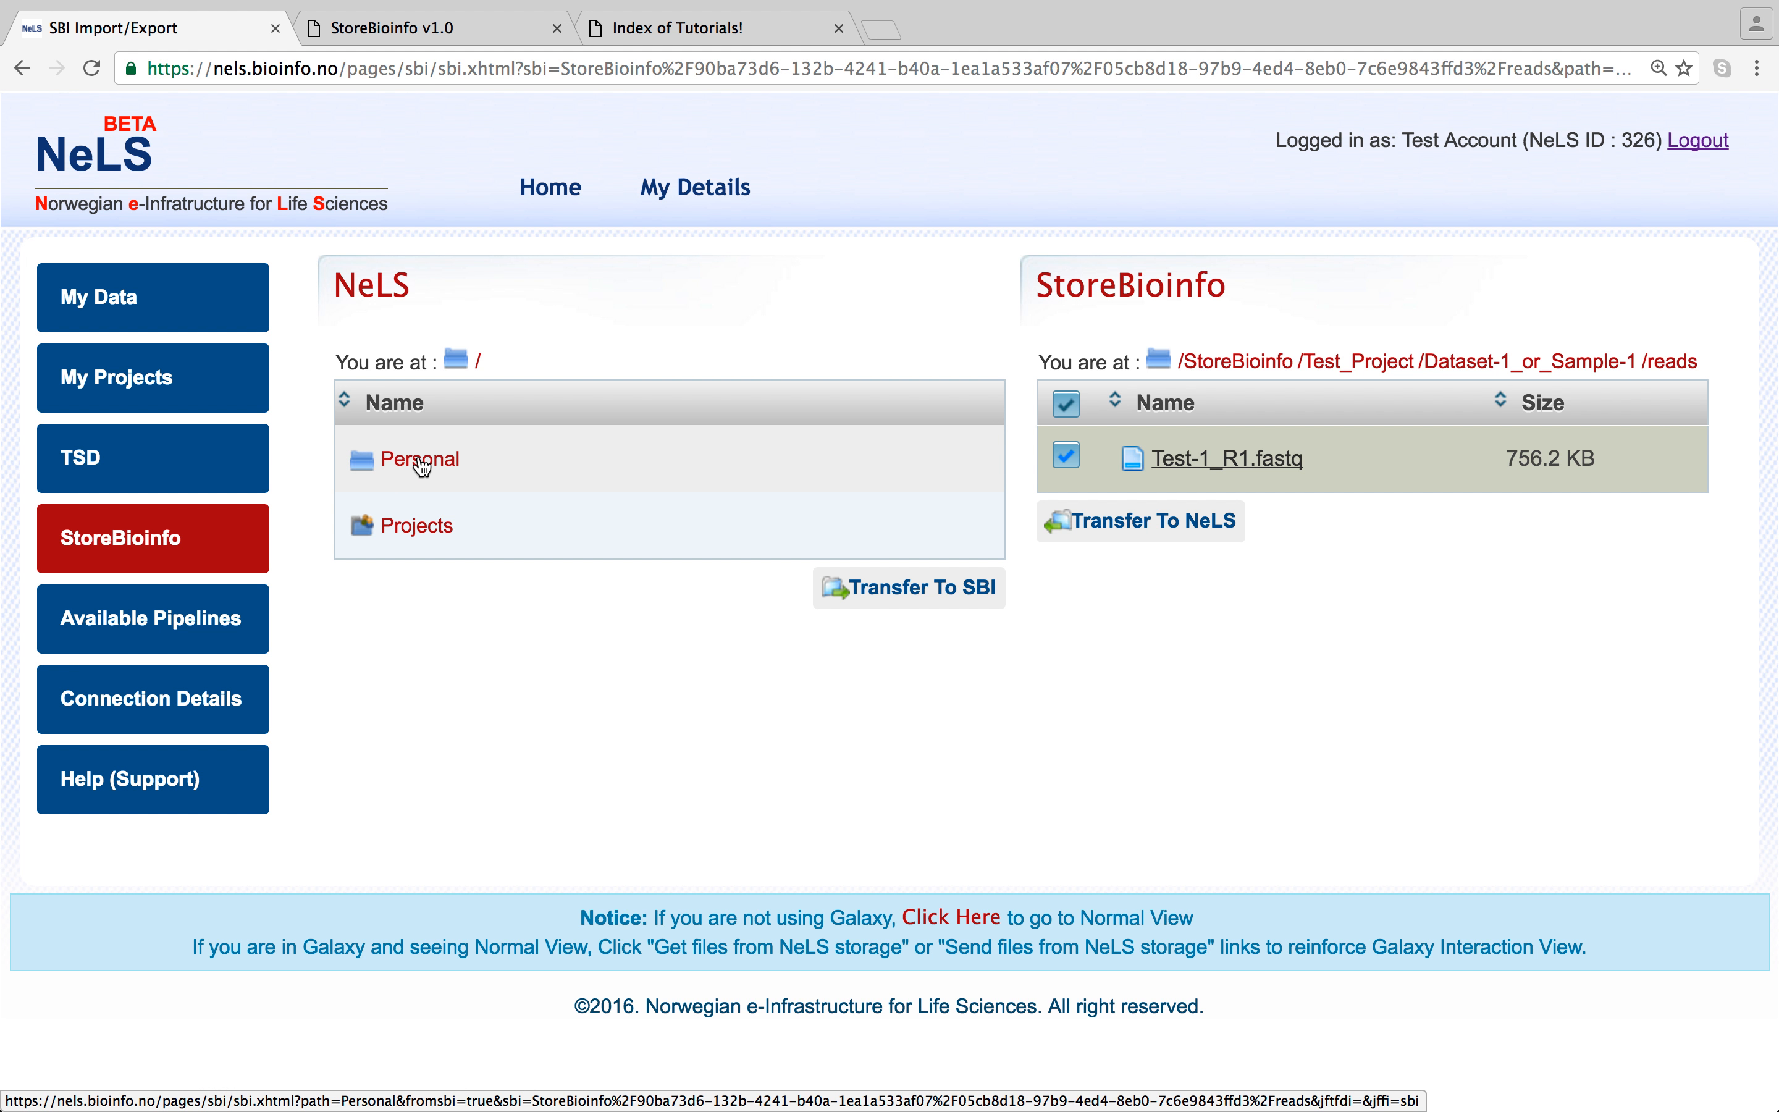
click(417, 537)
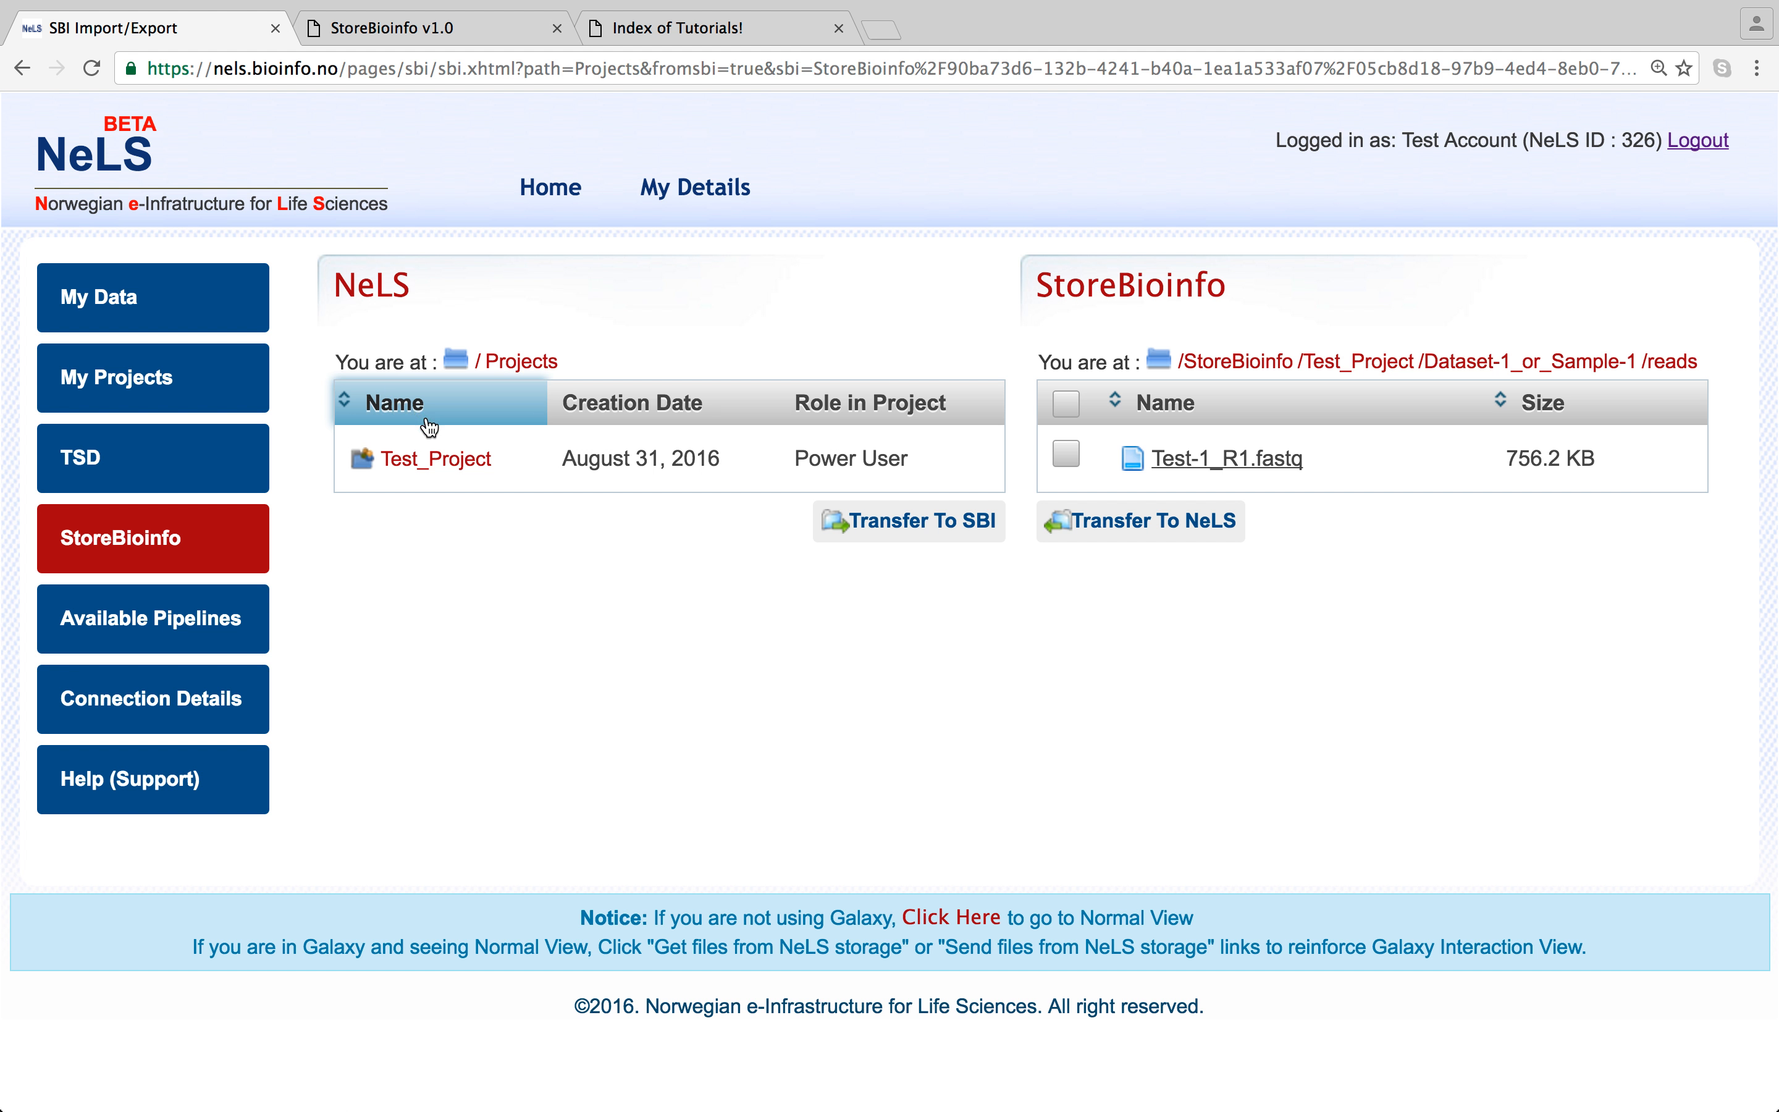
click(517, 359)
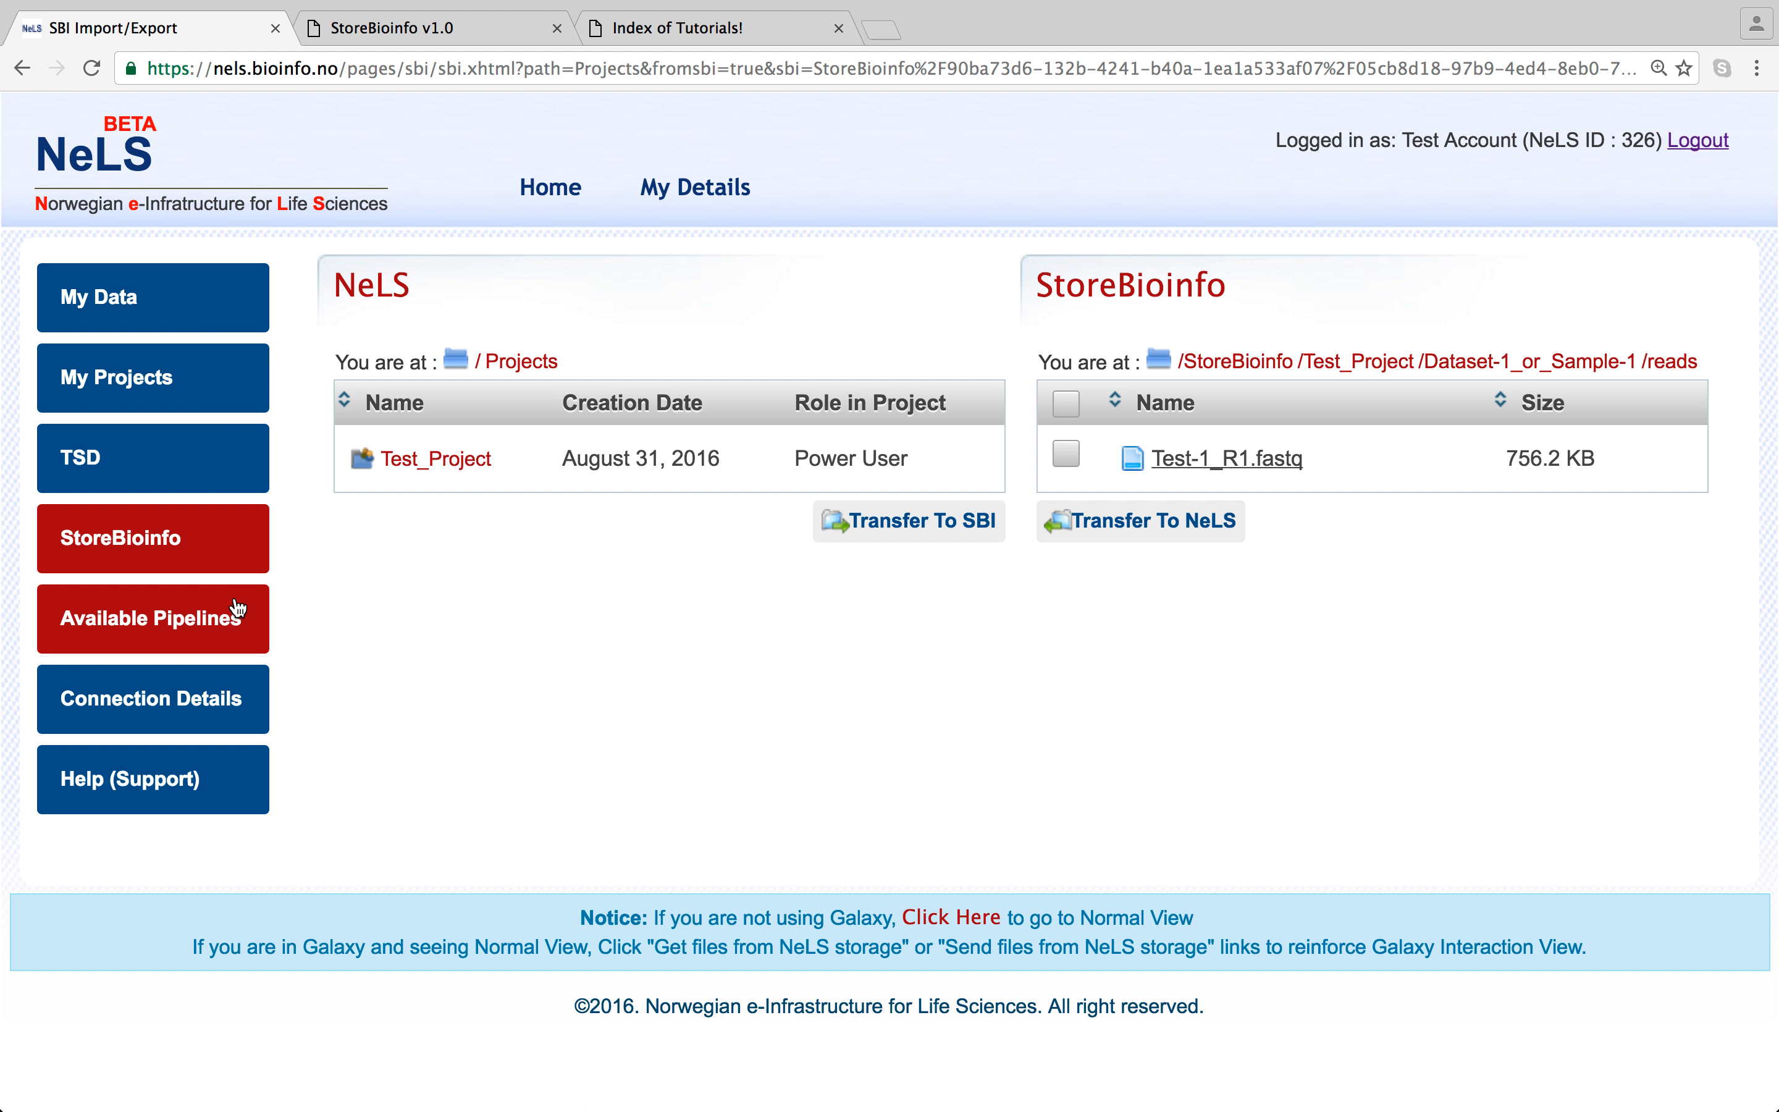
click(218, 542)
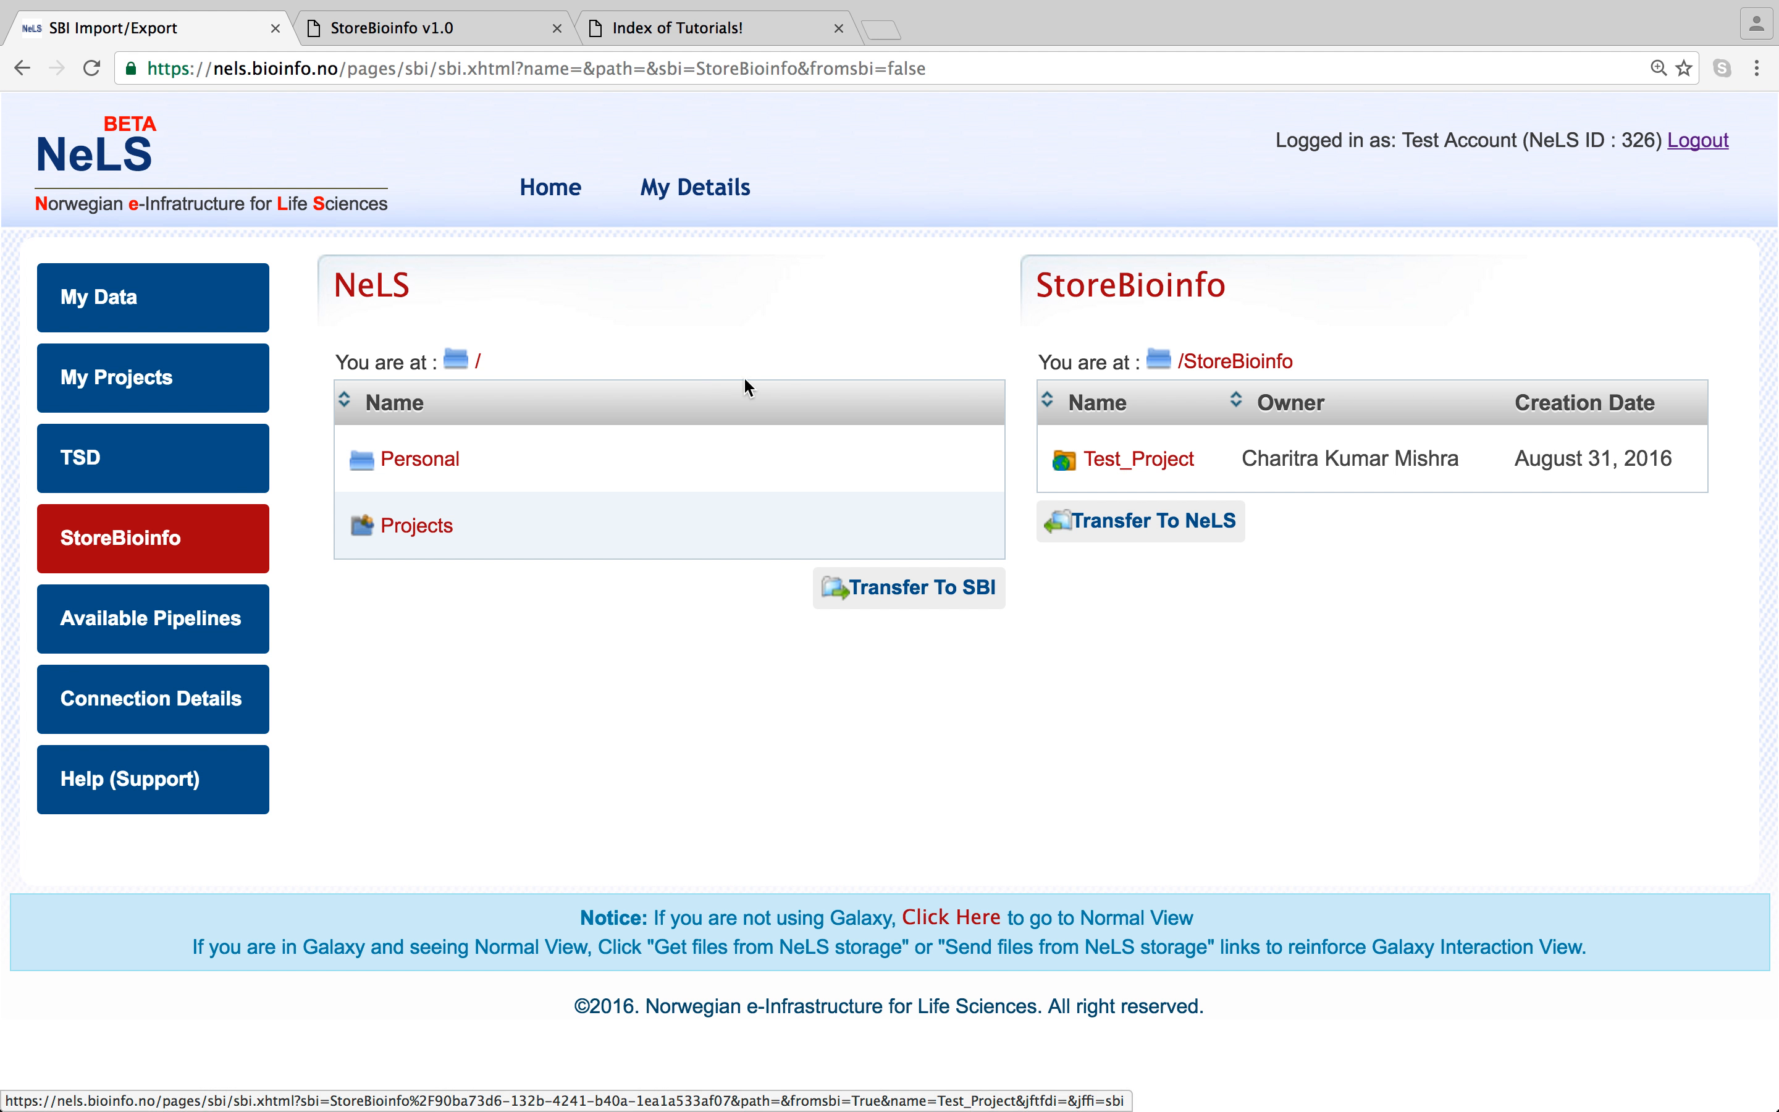
- Reach StoreBioinfo Test_Project/Dataset-1_or_Sample-1/reads, choose NeLS Personal, and tick Test-1_R1.fastq
click(1173, 457)
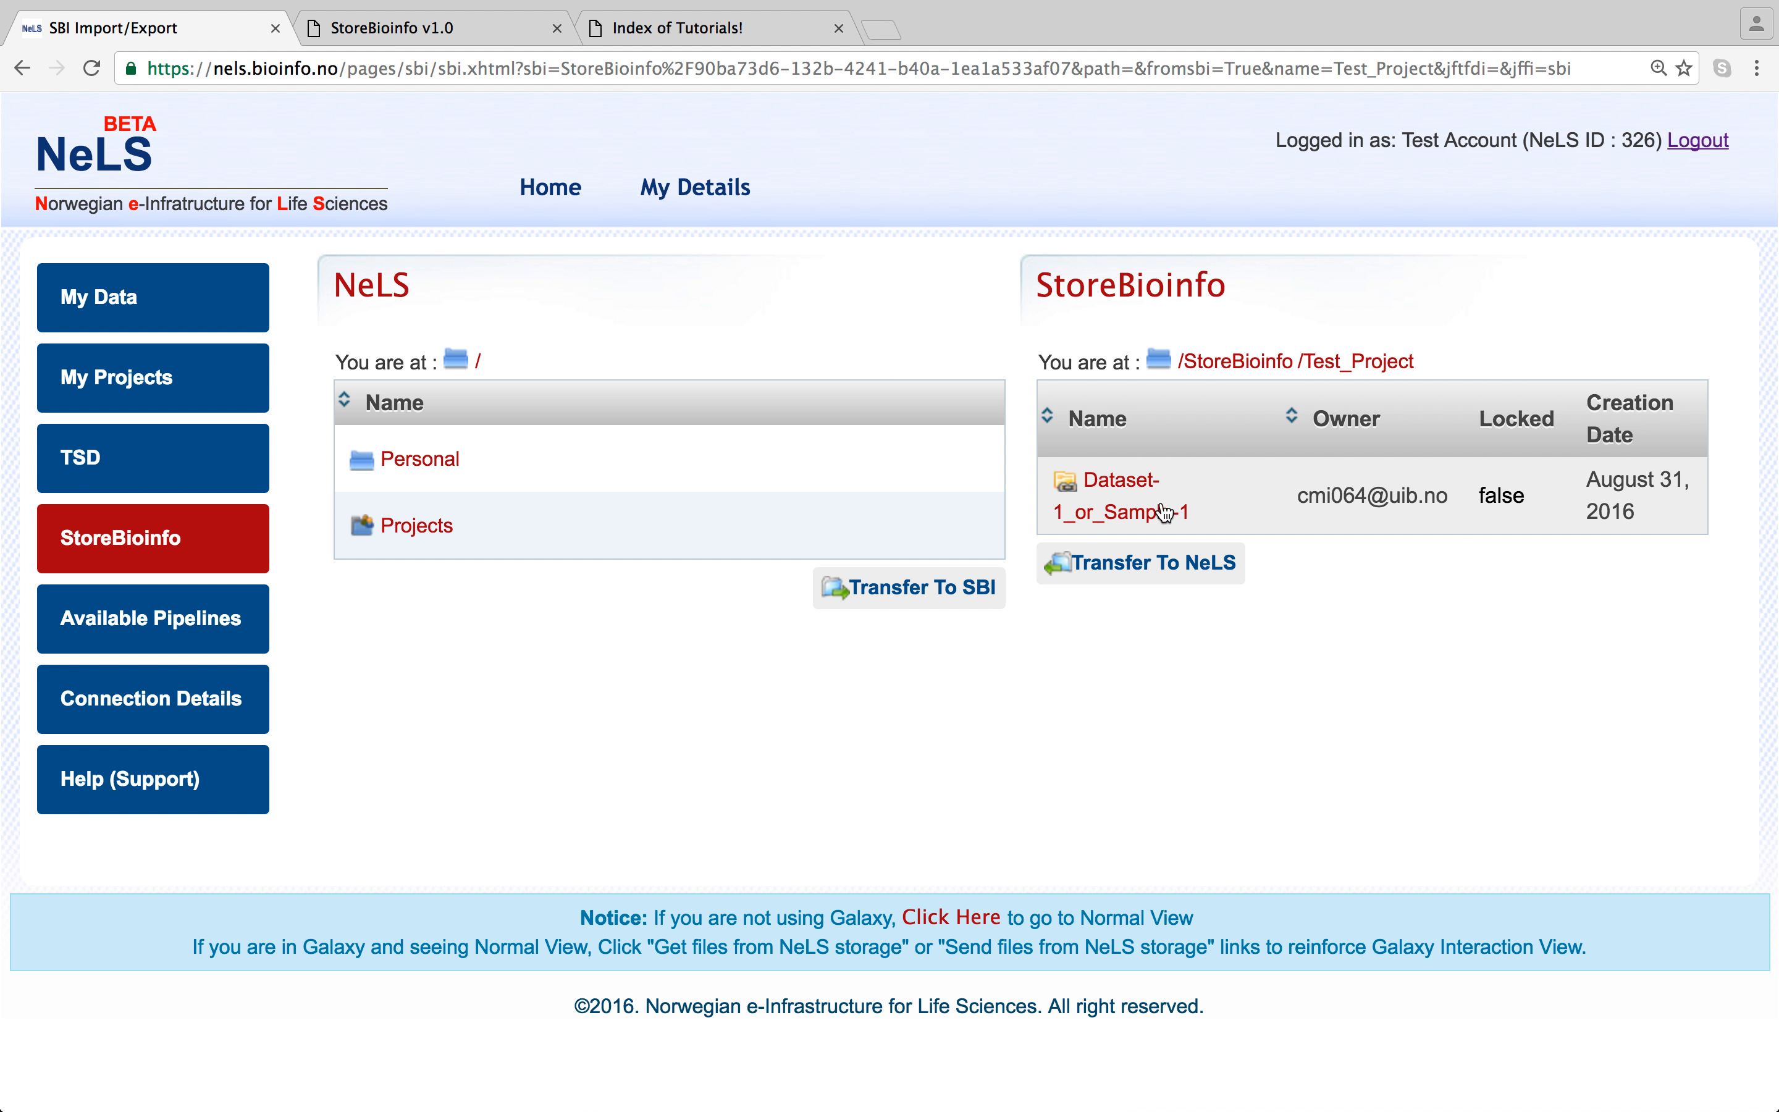
click(1151, 521)
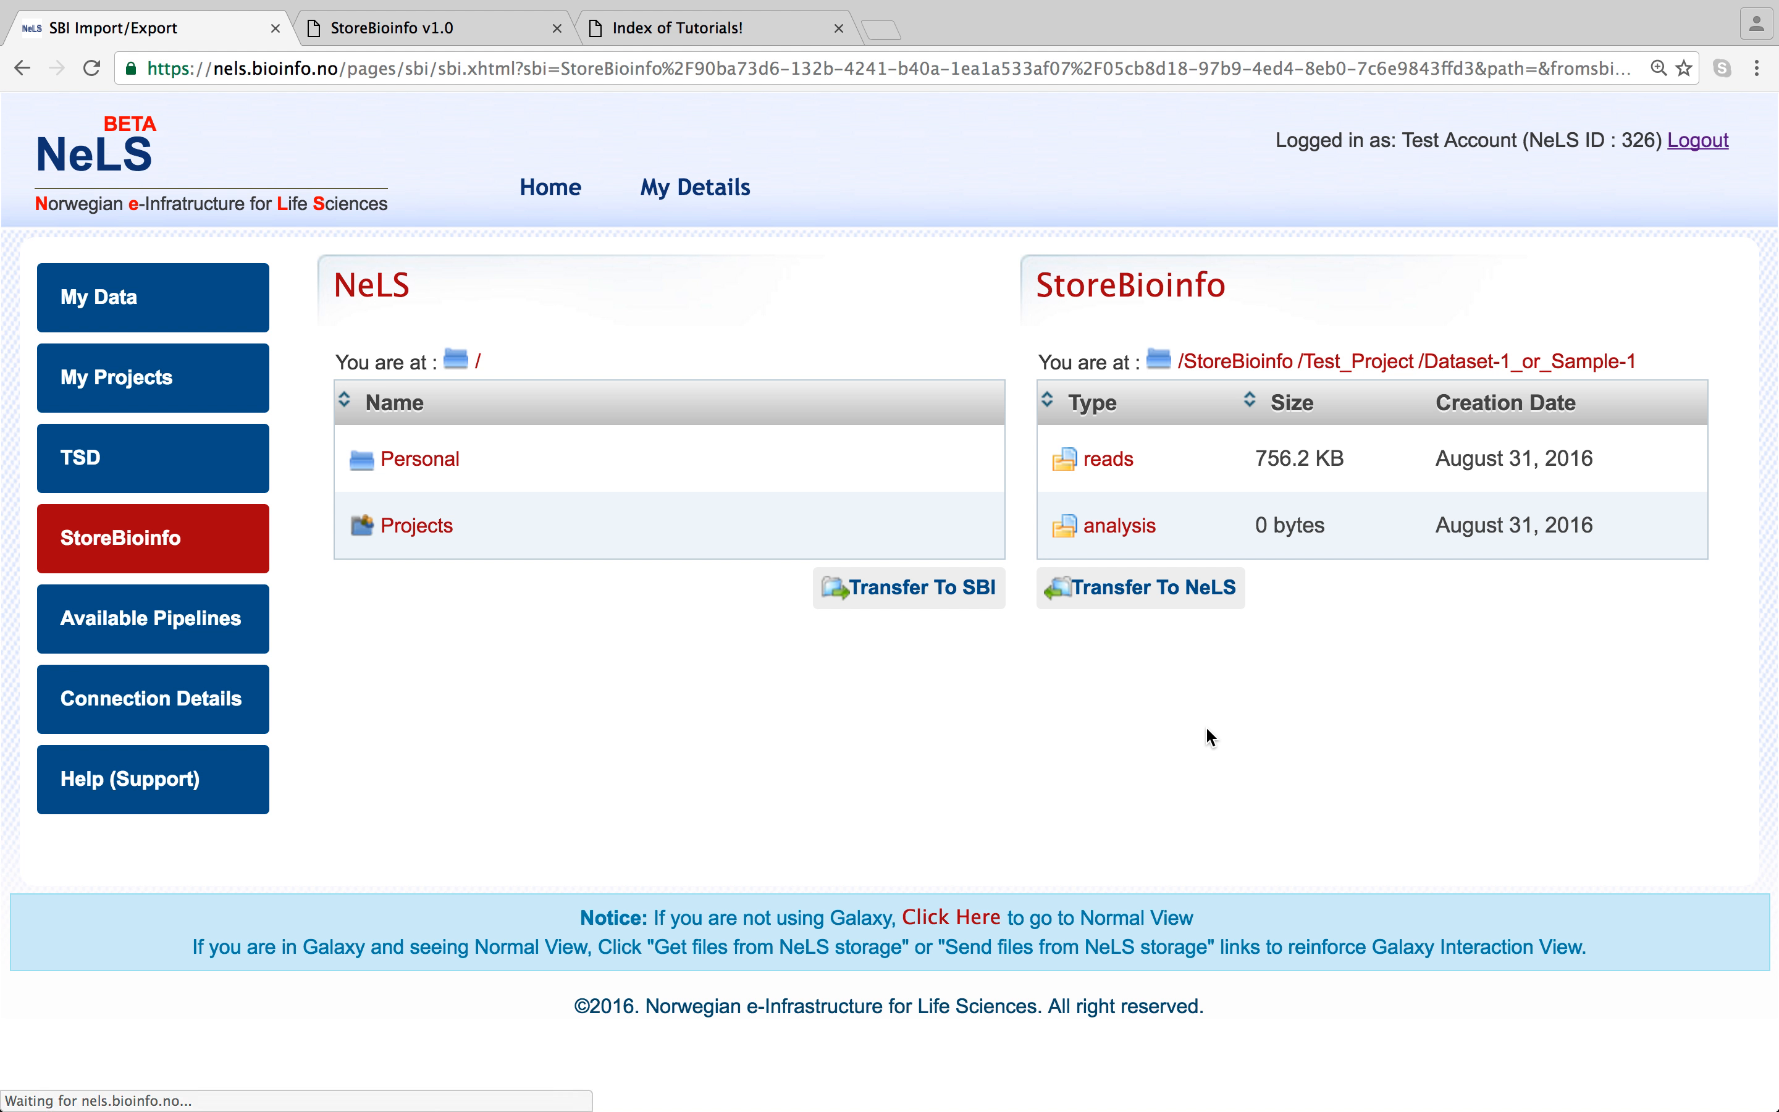
click(1126, 470)
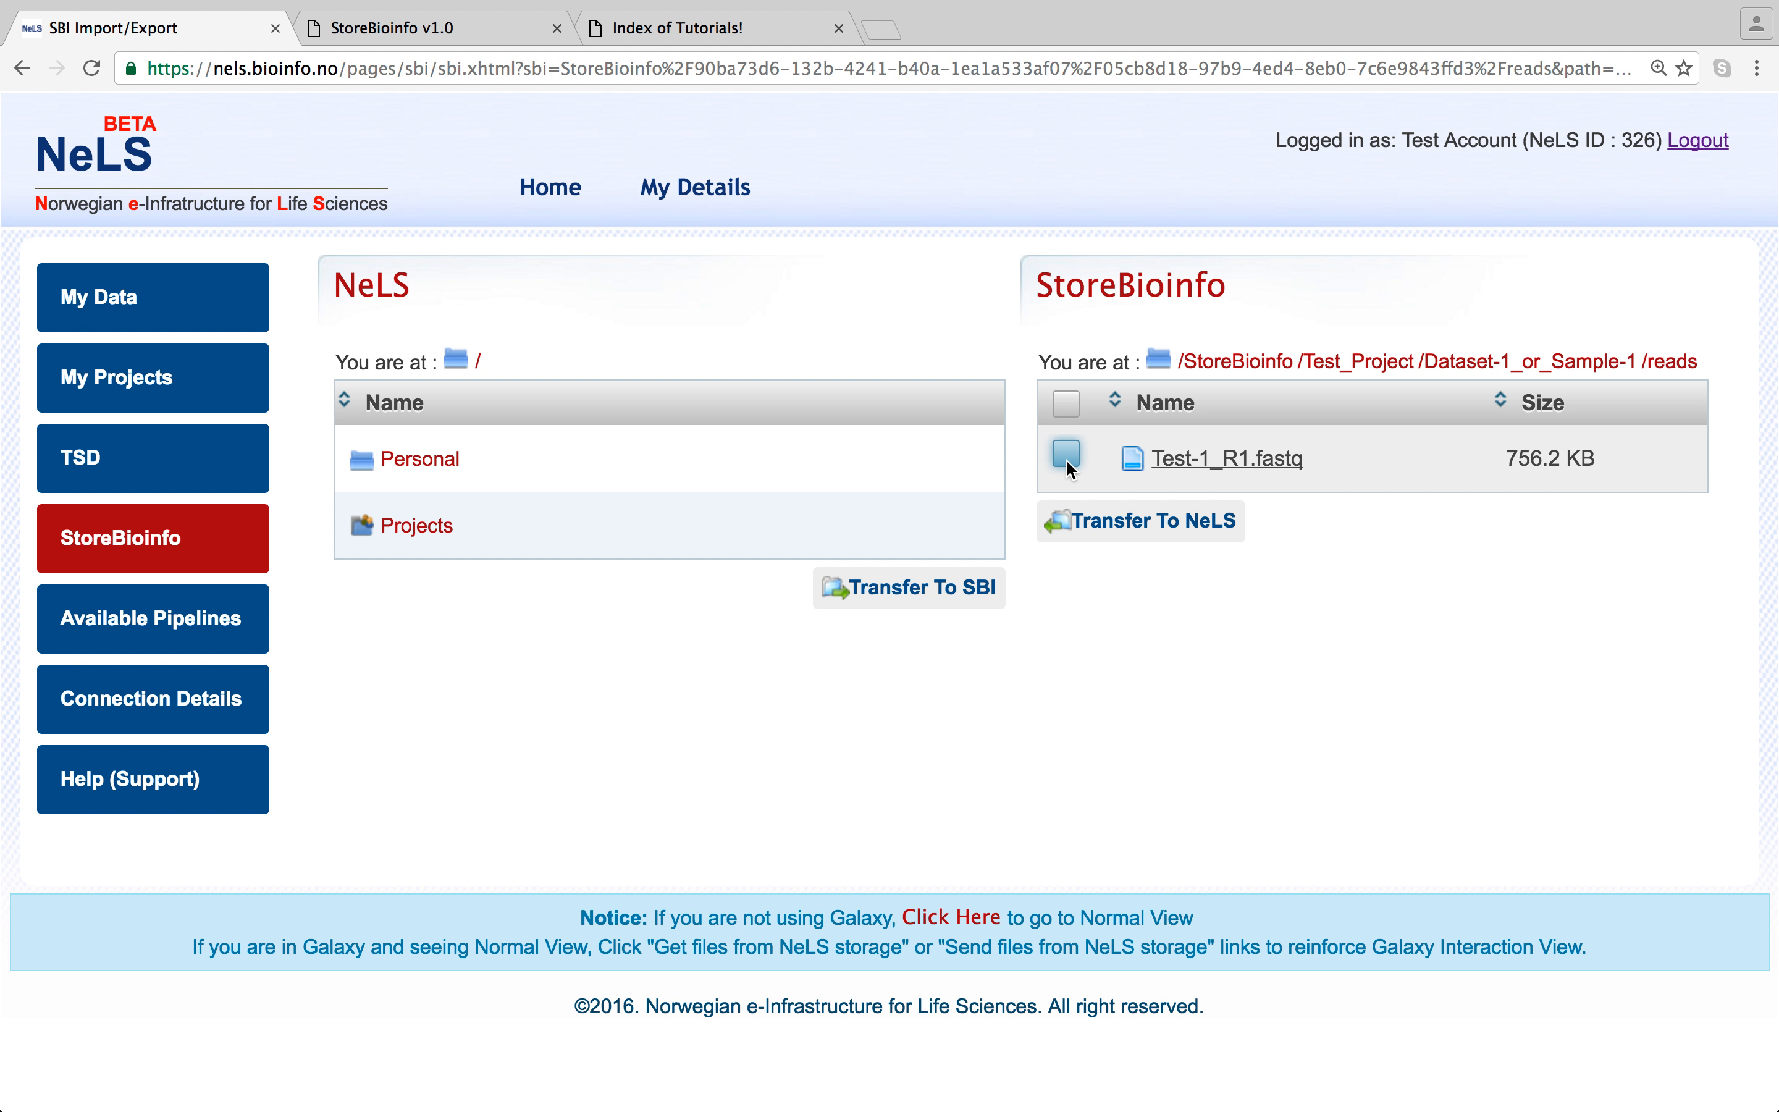
click(421, 460)
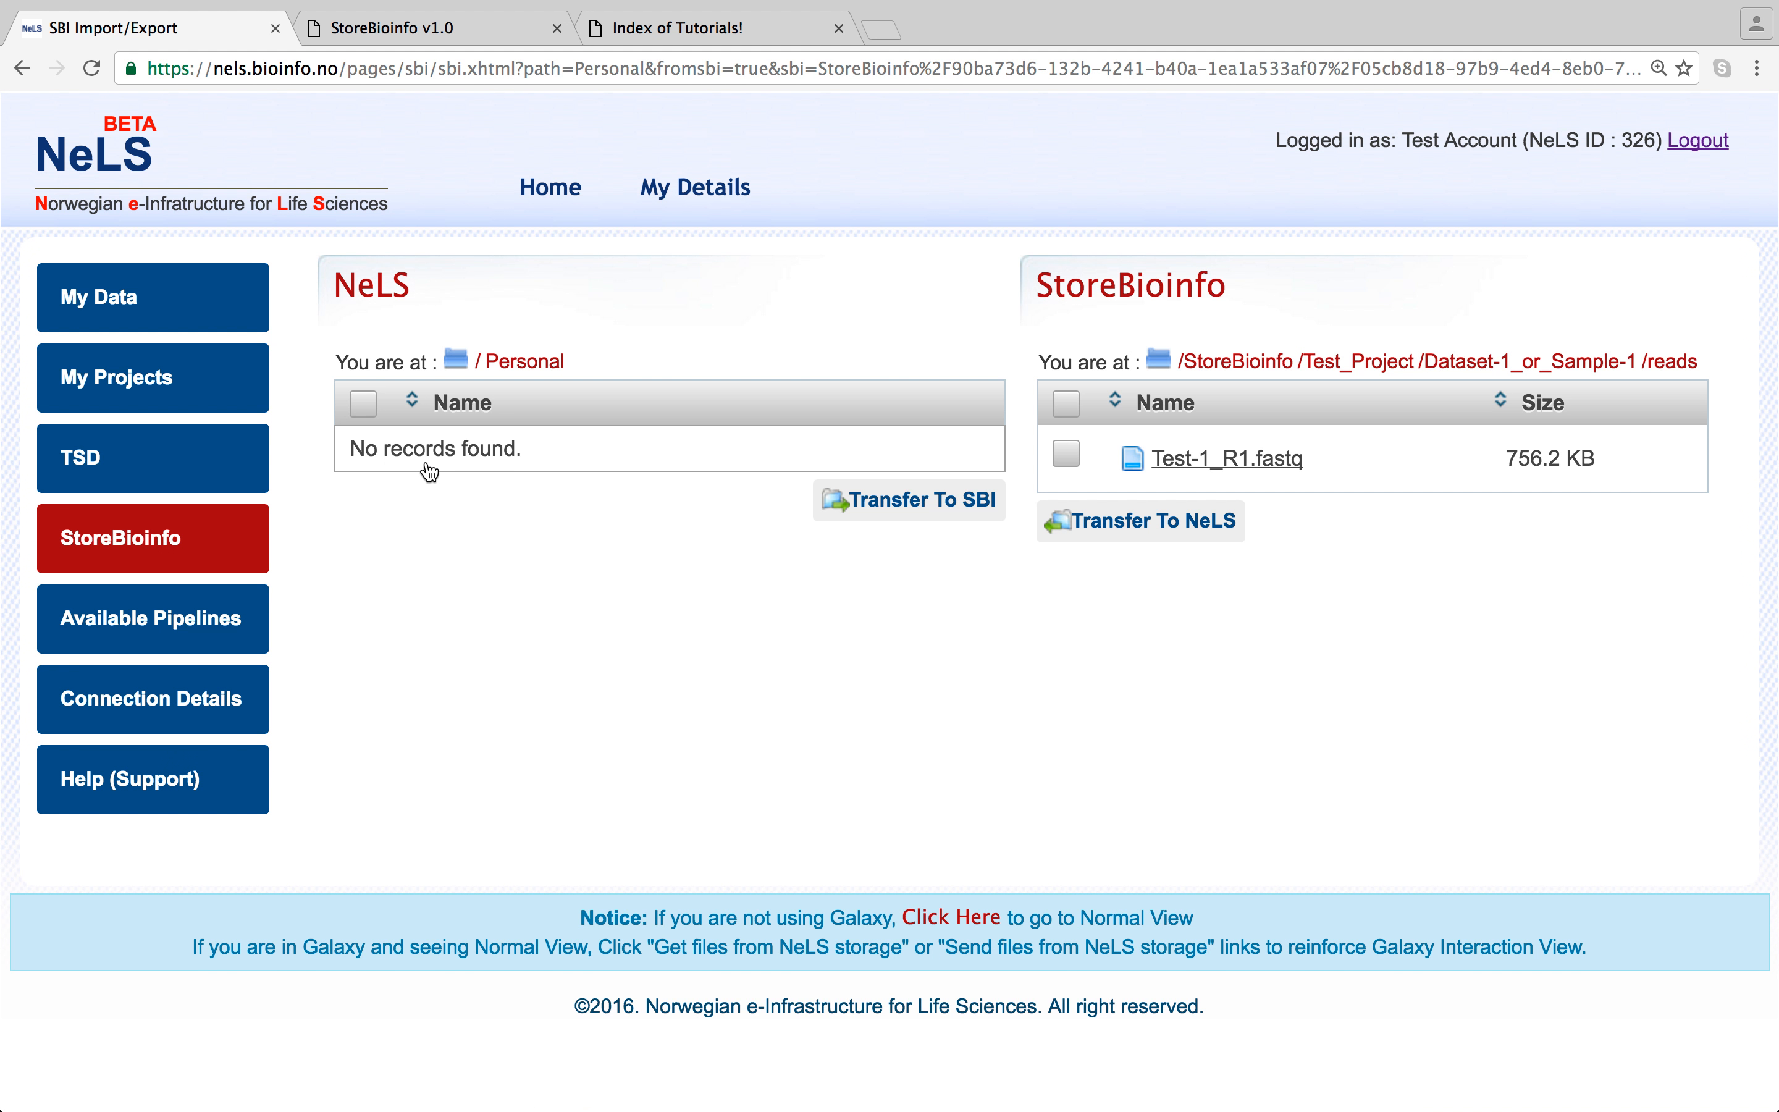
click(1065, 455)
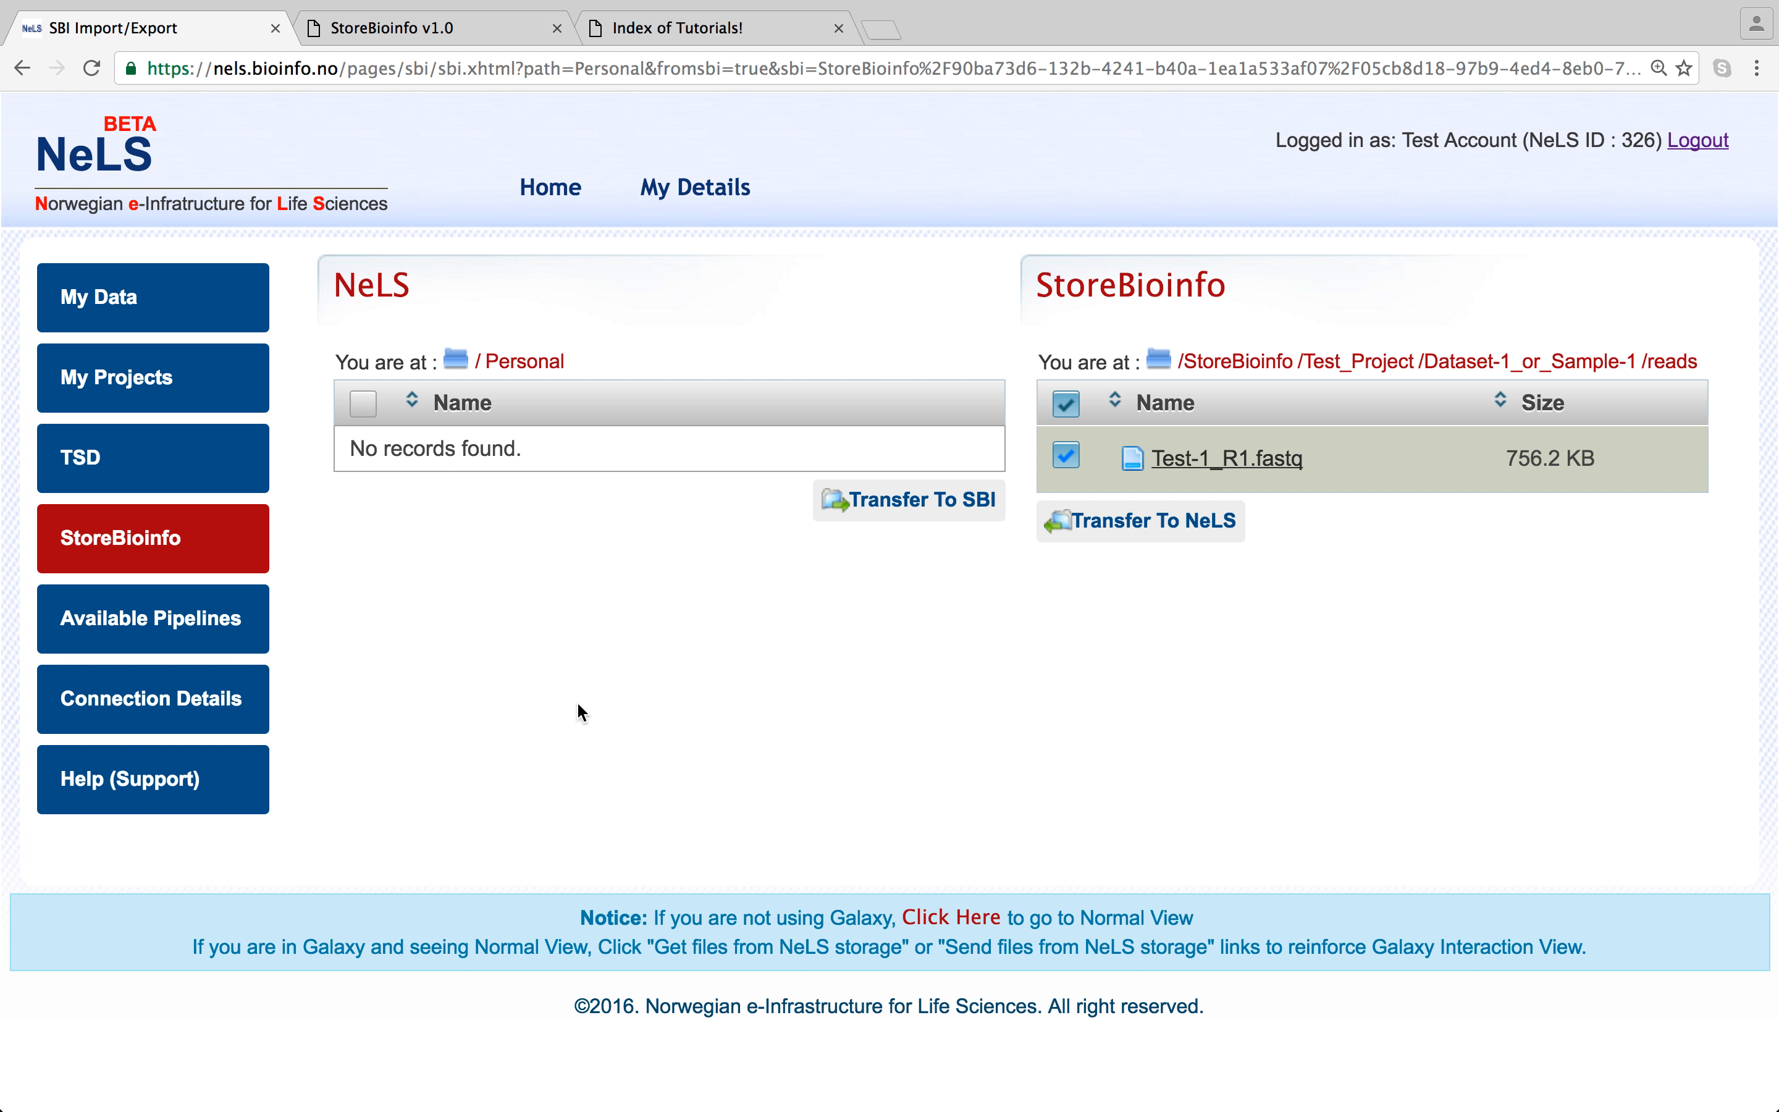
- Copy Test-1_R1.fastq into NeLS Personal and refresh the Personal listing to confirm it
click(1075, 459)
click(1076, 459)
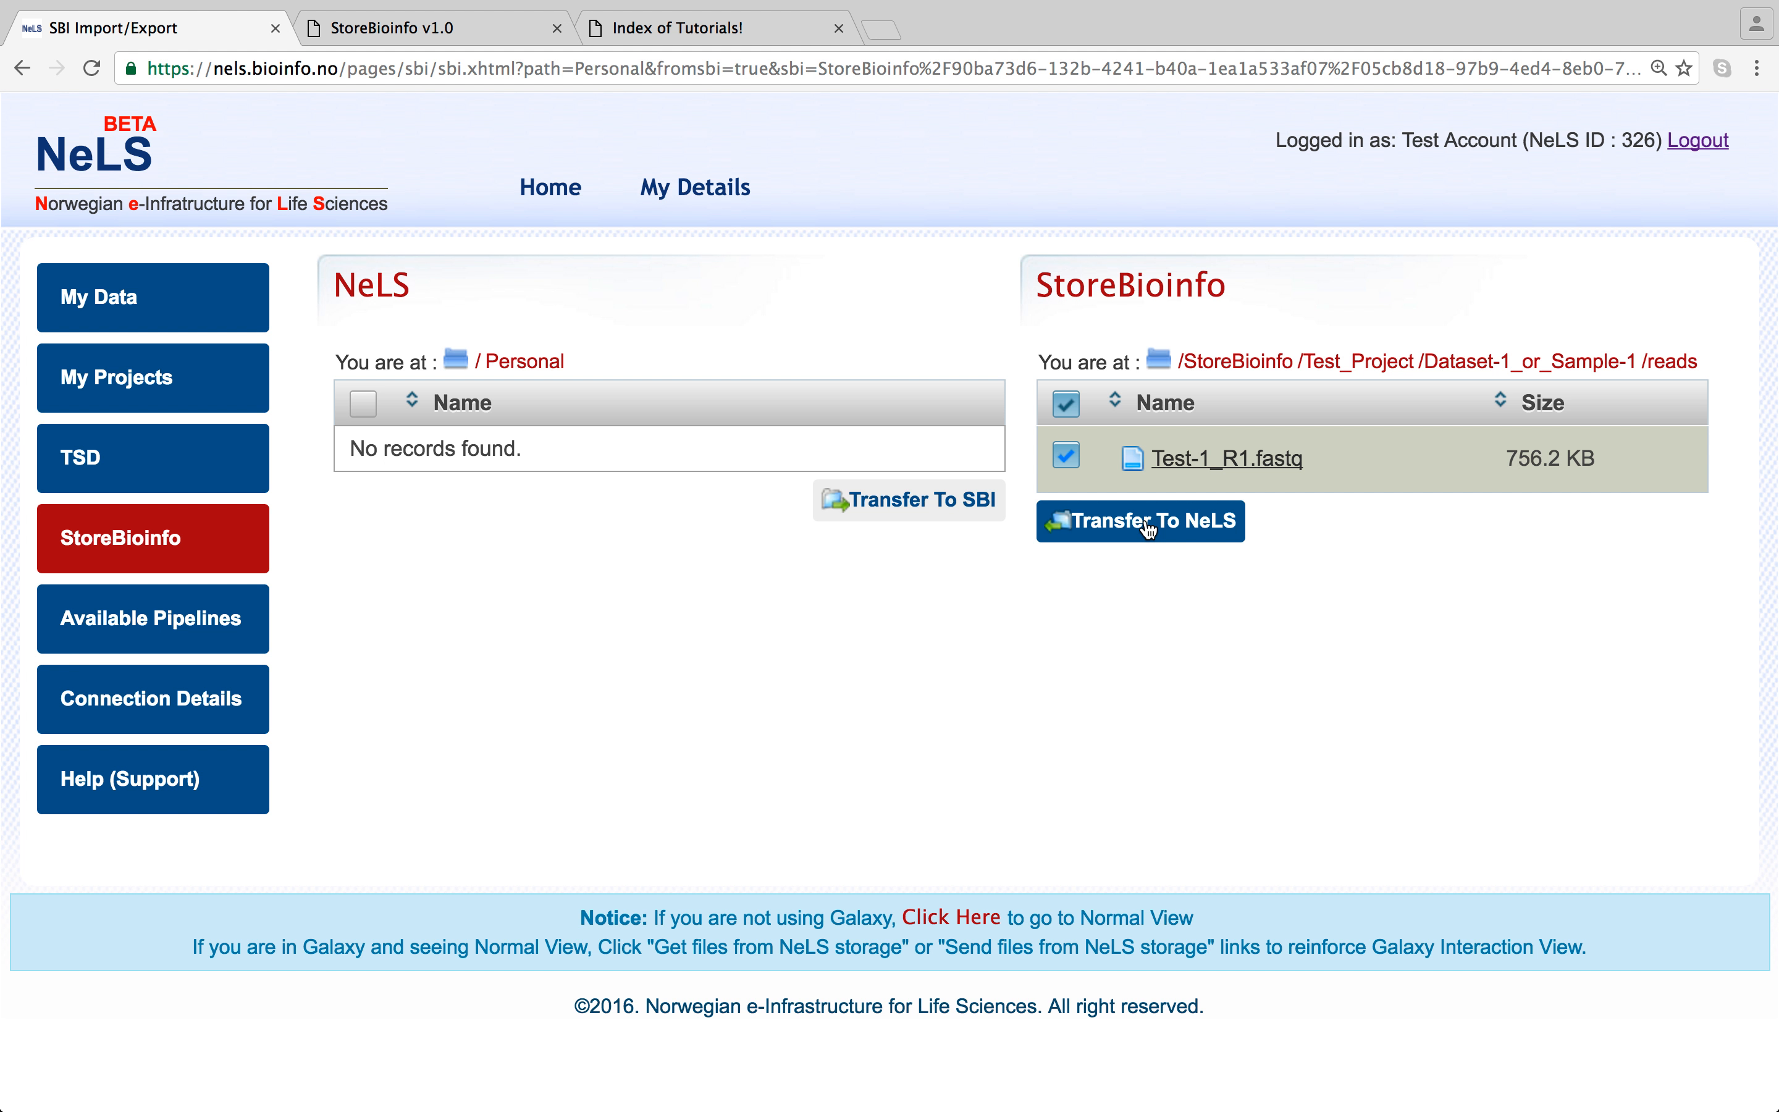
click(1149, 529)
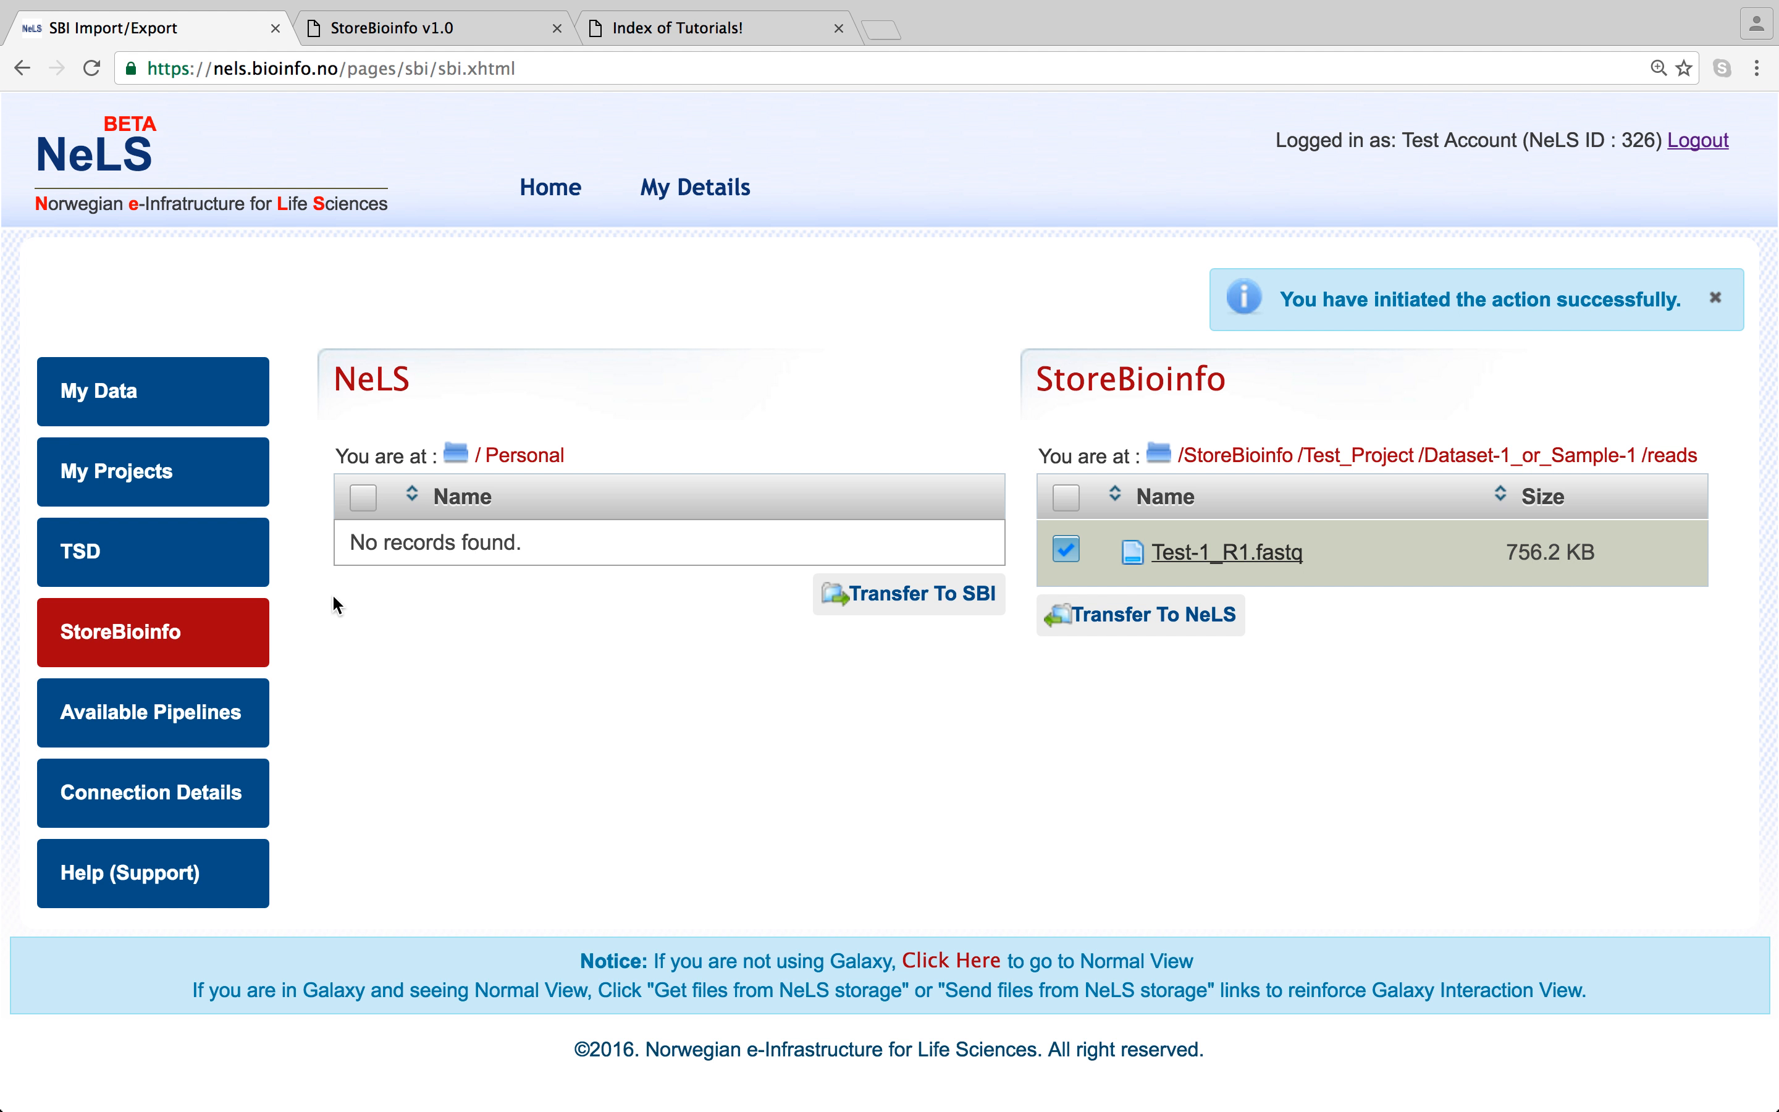
click(548, 456)
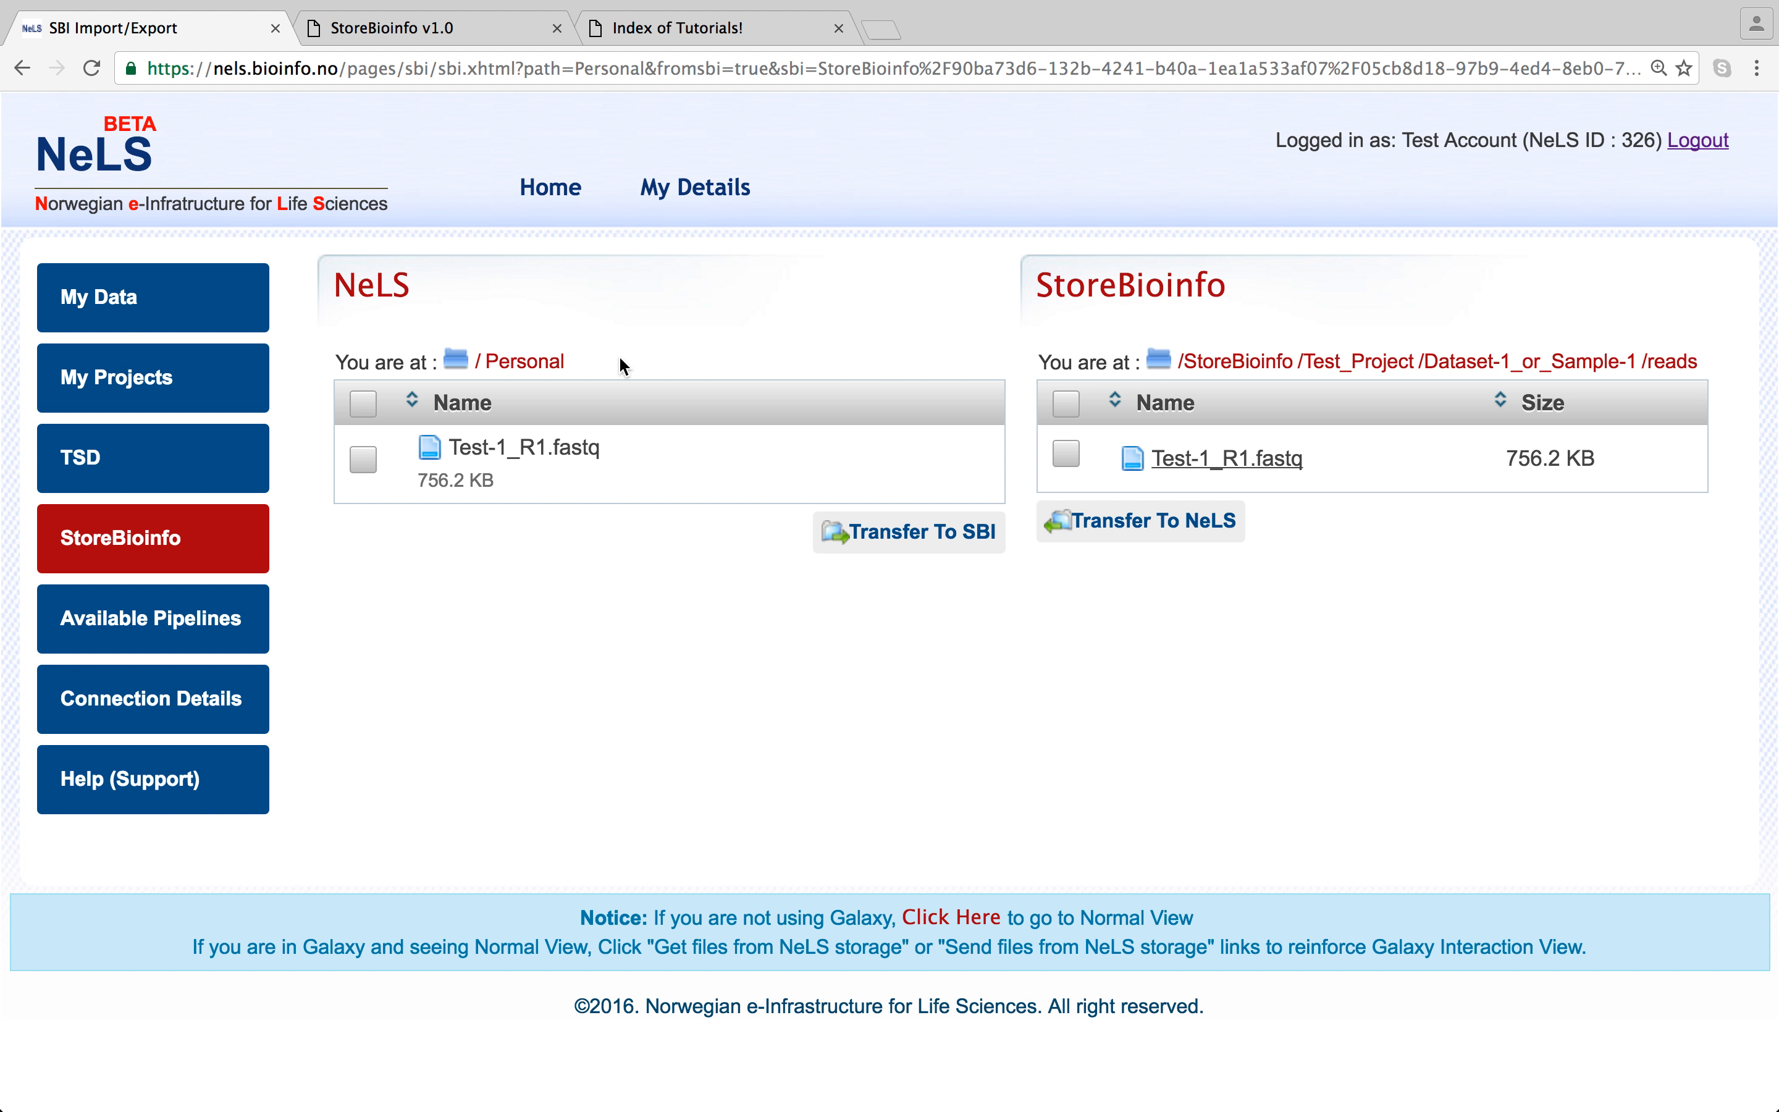
- Reload the transfer page and open NeLS Projects > Test_Project > Dataset-1_or_Sample-1 > reads
click(184, 540)
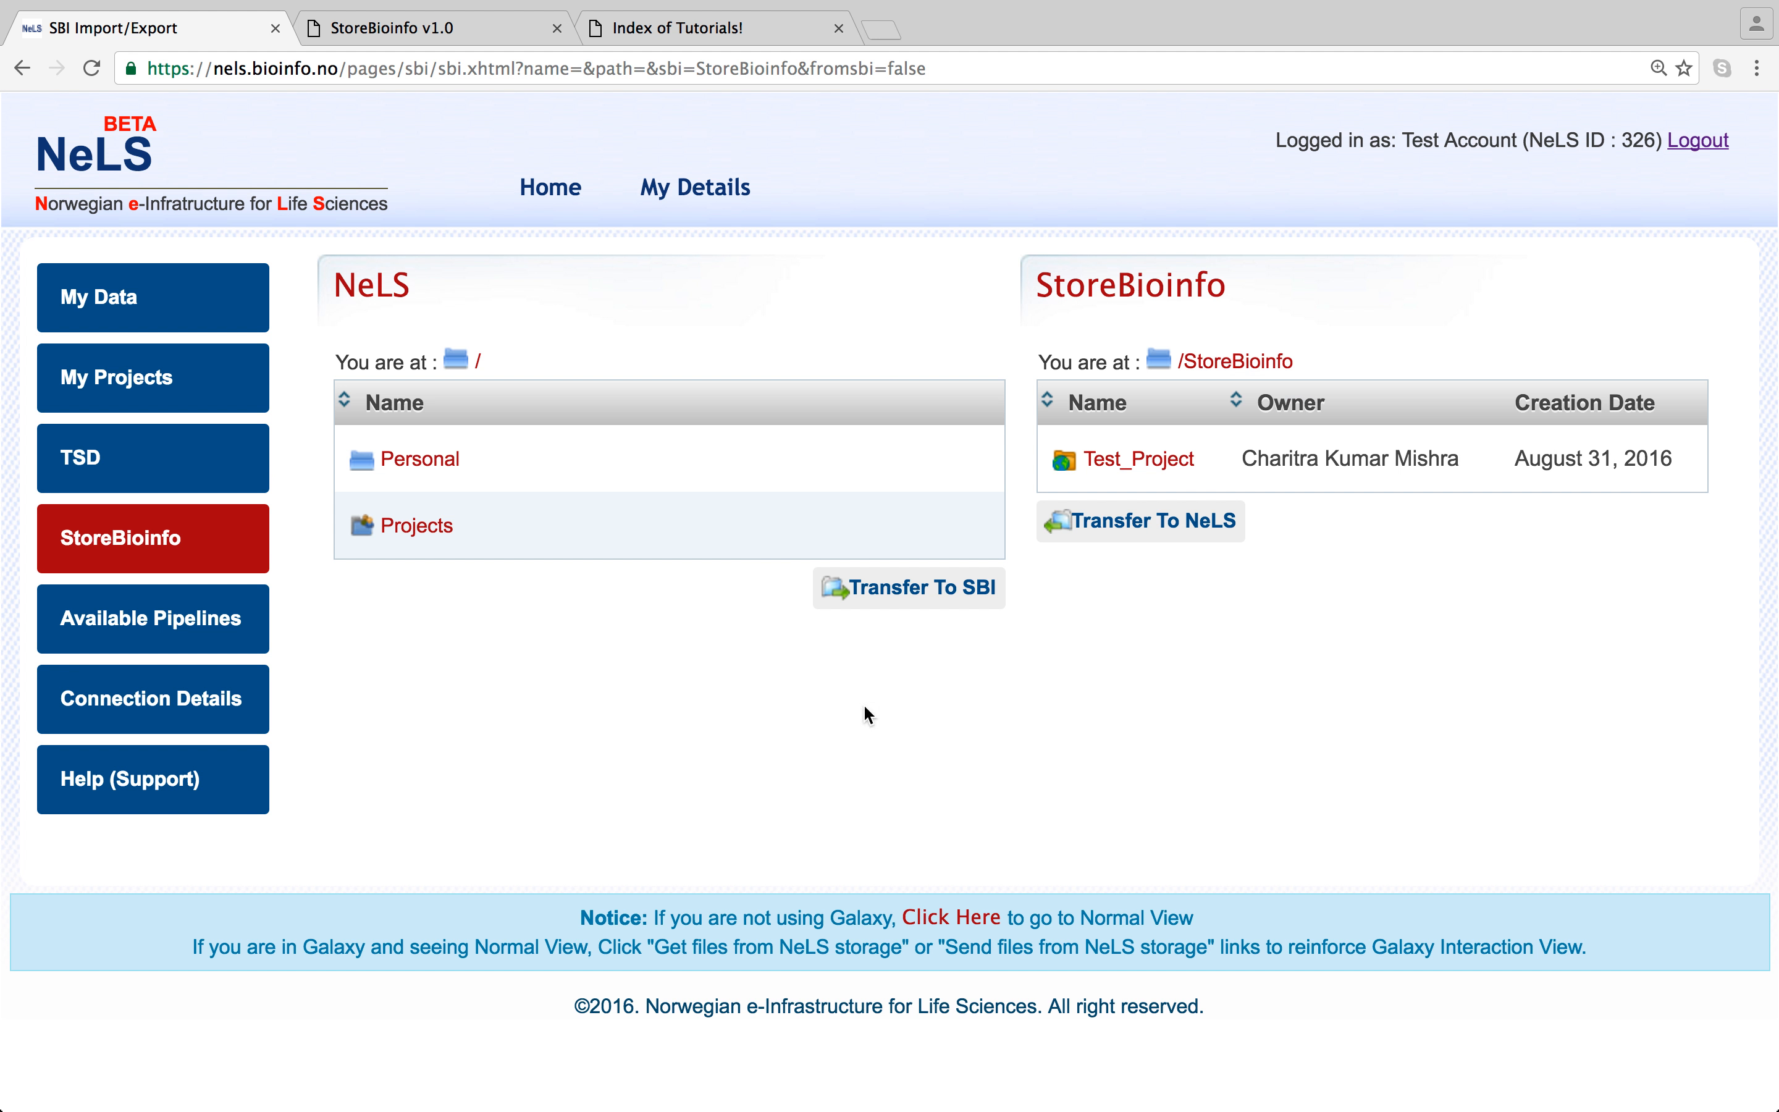
click(437, 533)
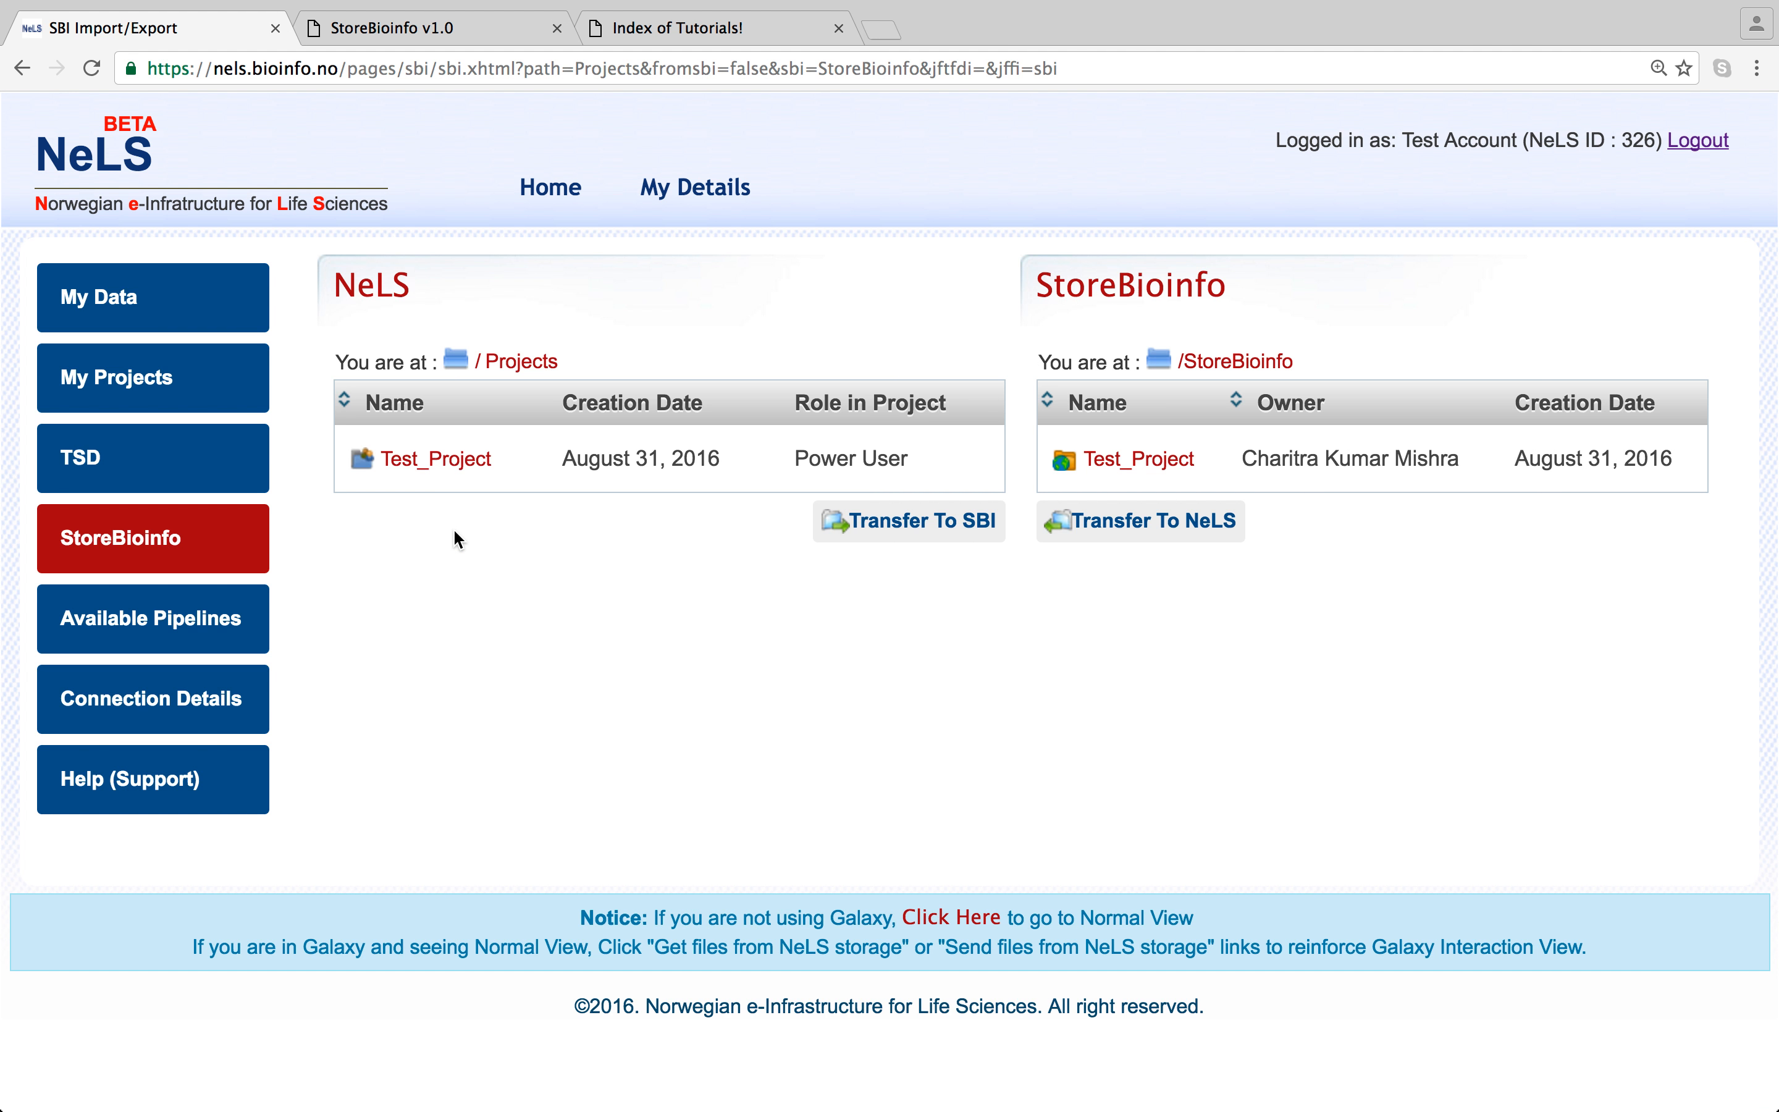
click(419, 471)
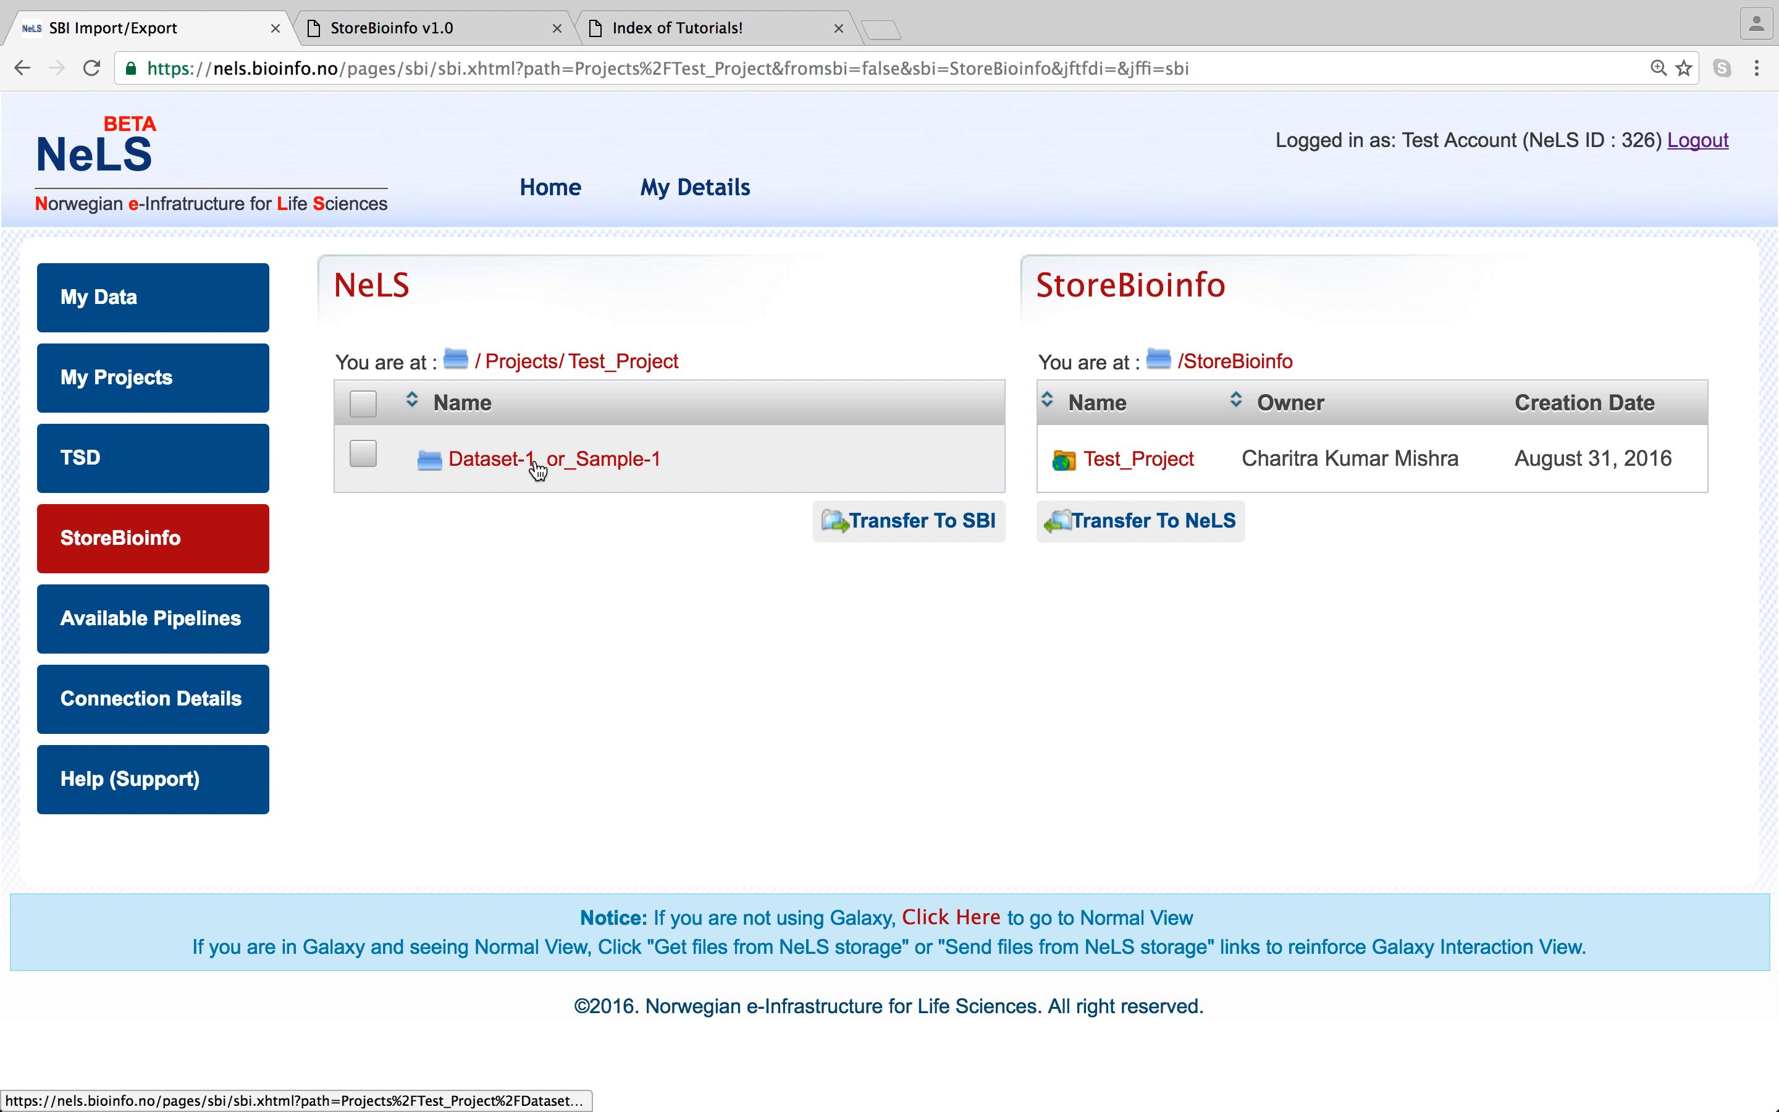
click(538, 470)
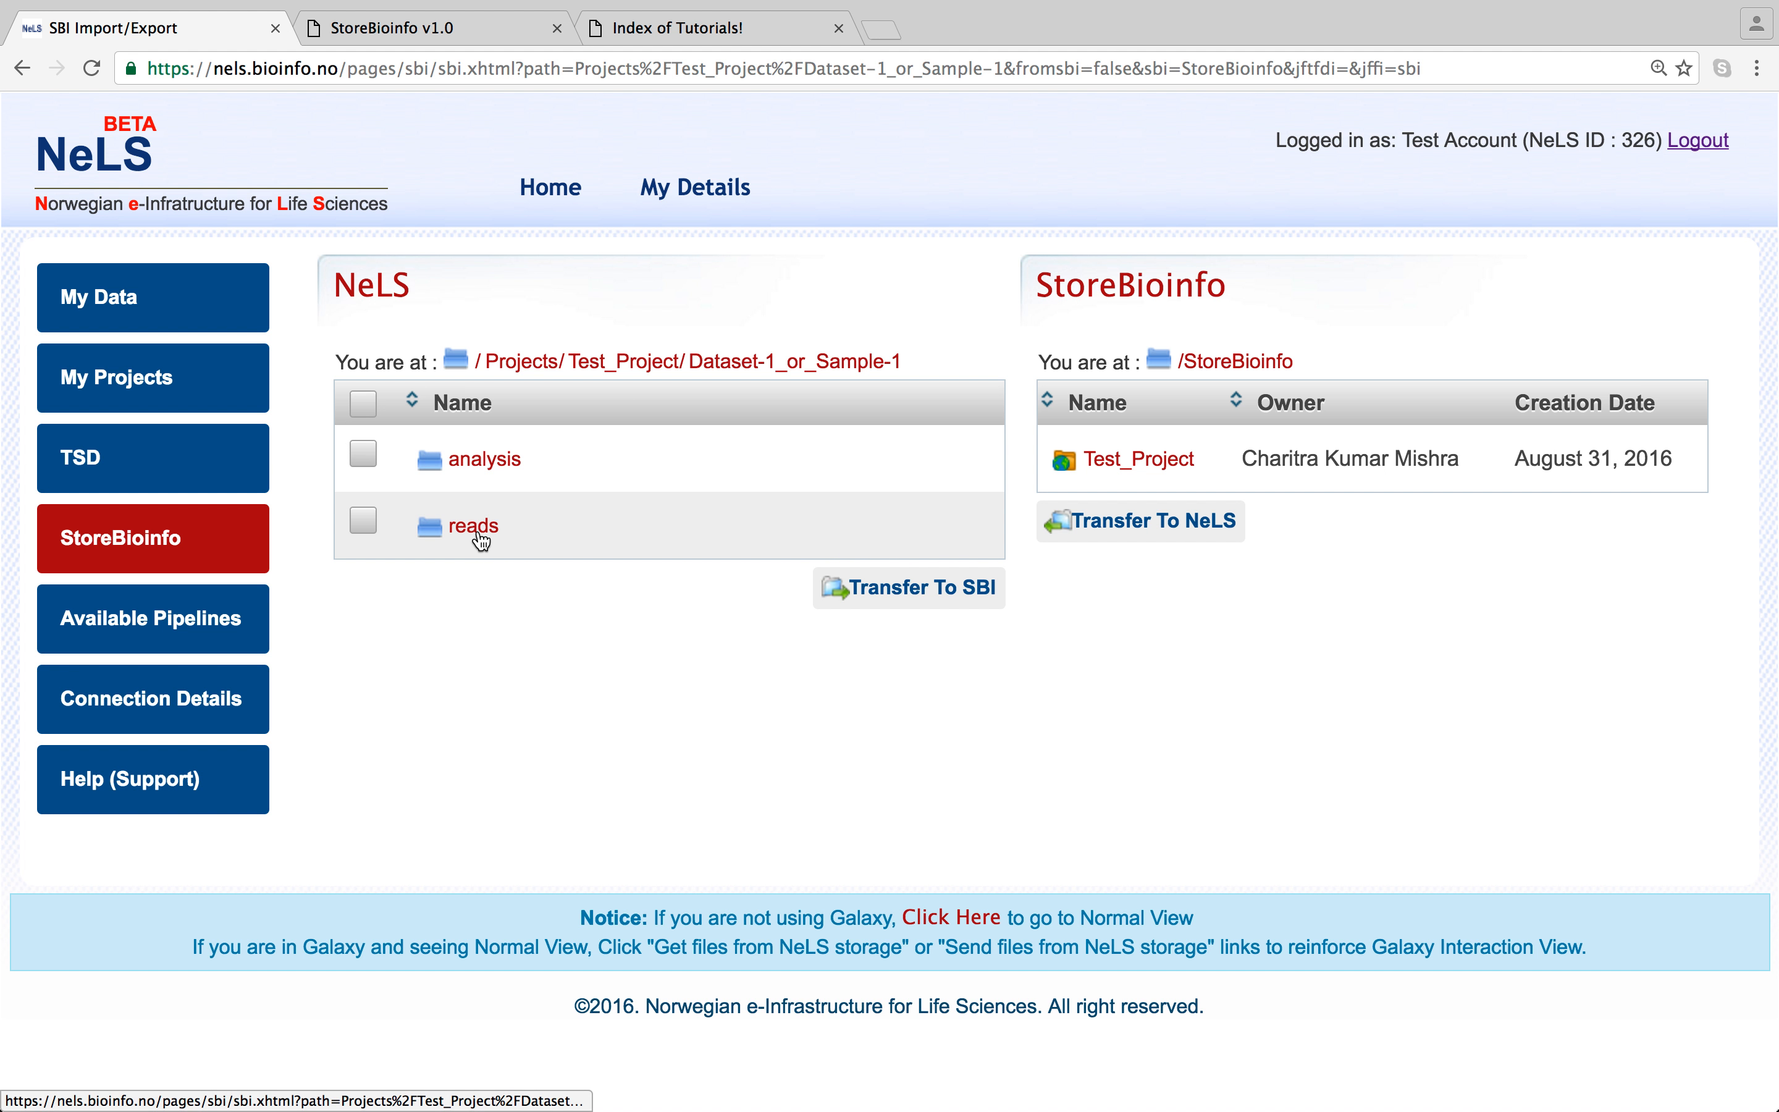
click(440, 530)
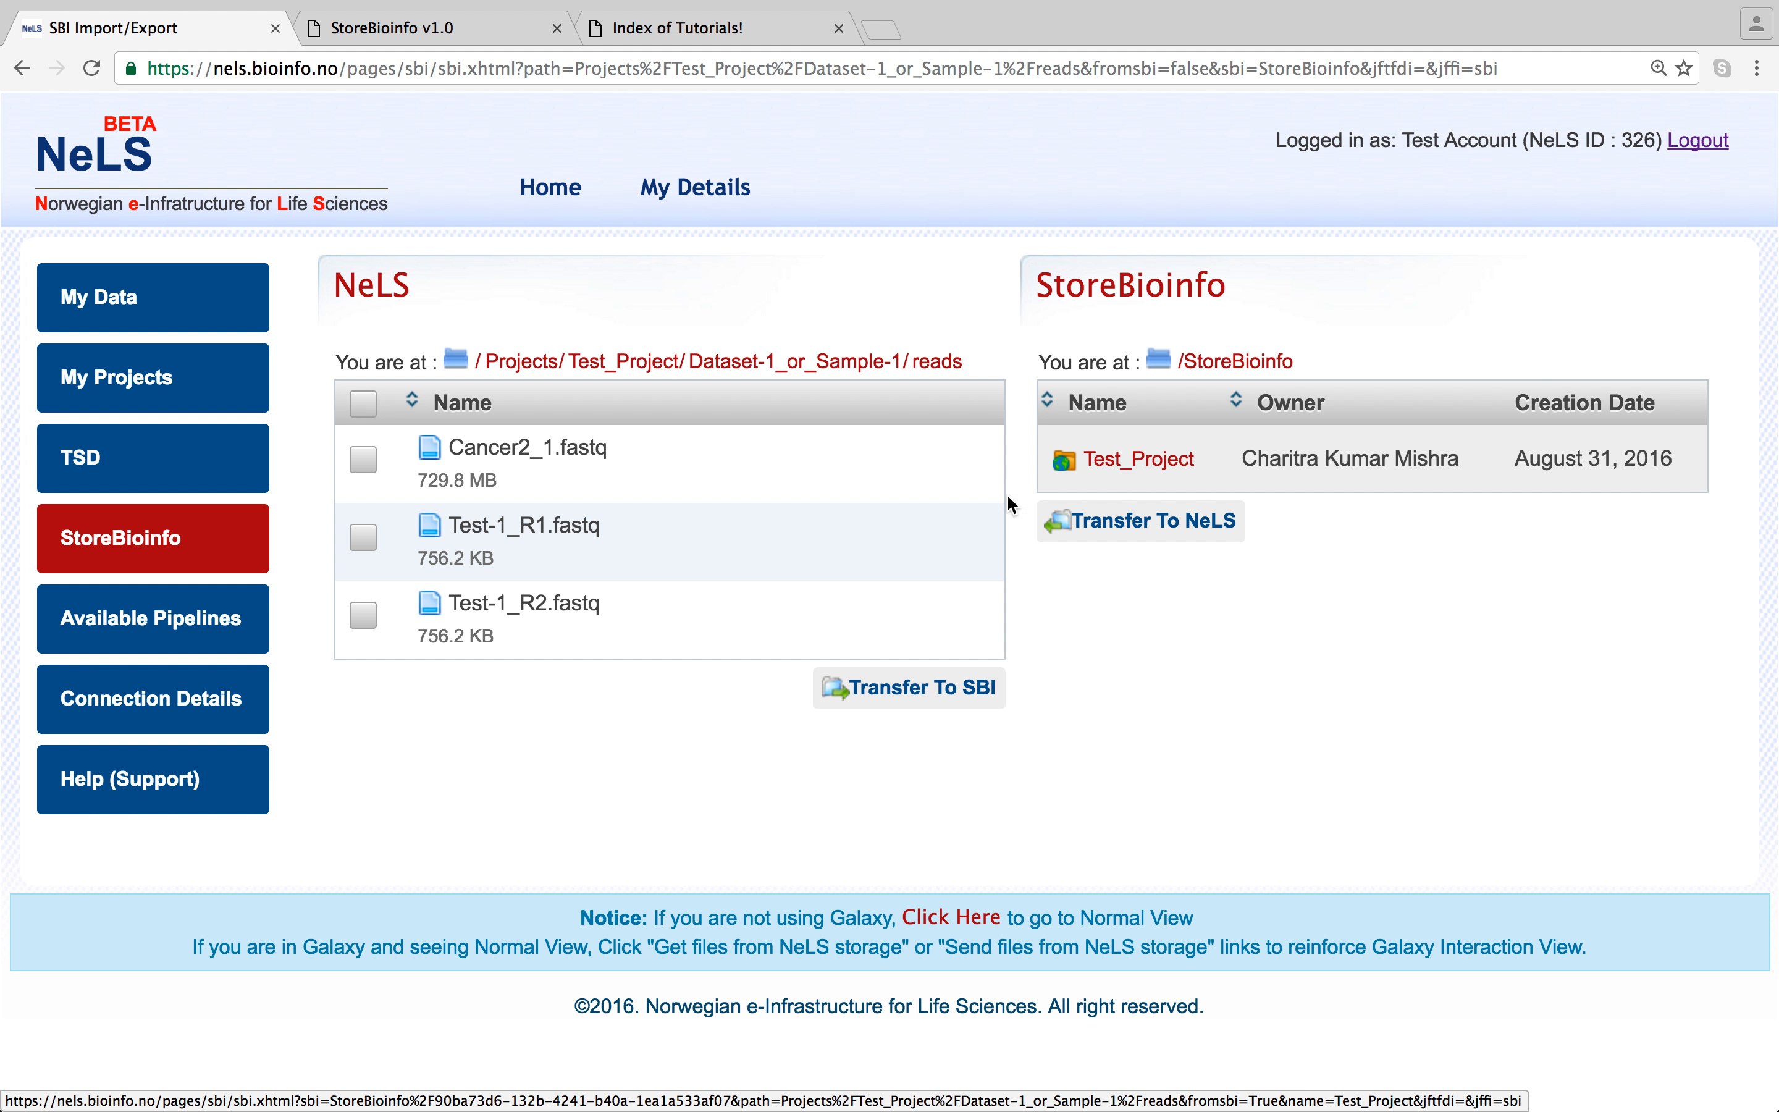
- Navigate StoreBioinfo back to Test_Project/Dataset-1_or_Sample-1/reads, holding Test-1_R1.fastq, as destination
click(1176, 463)
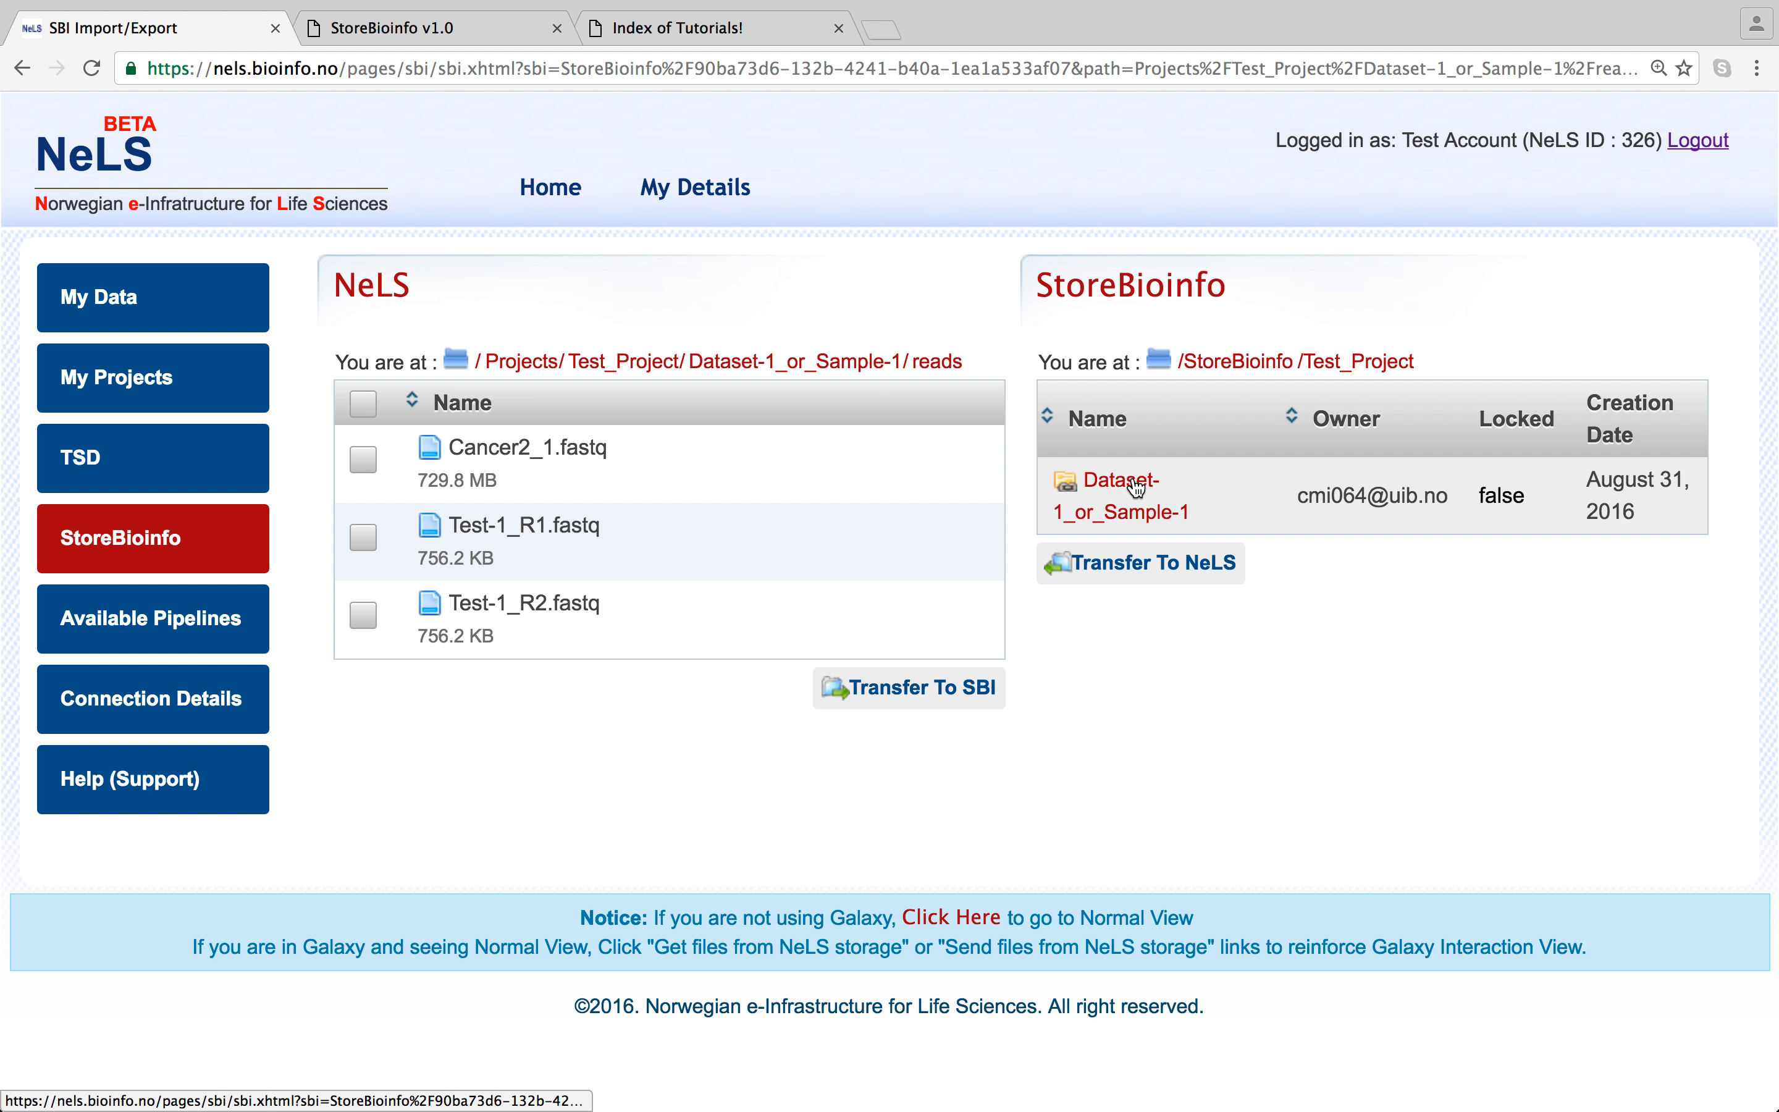
click(1136, 487)
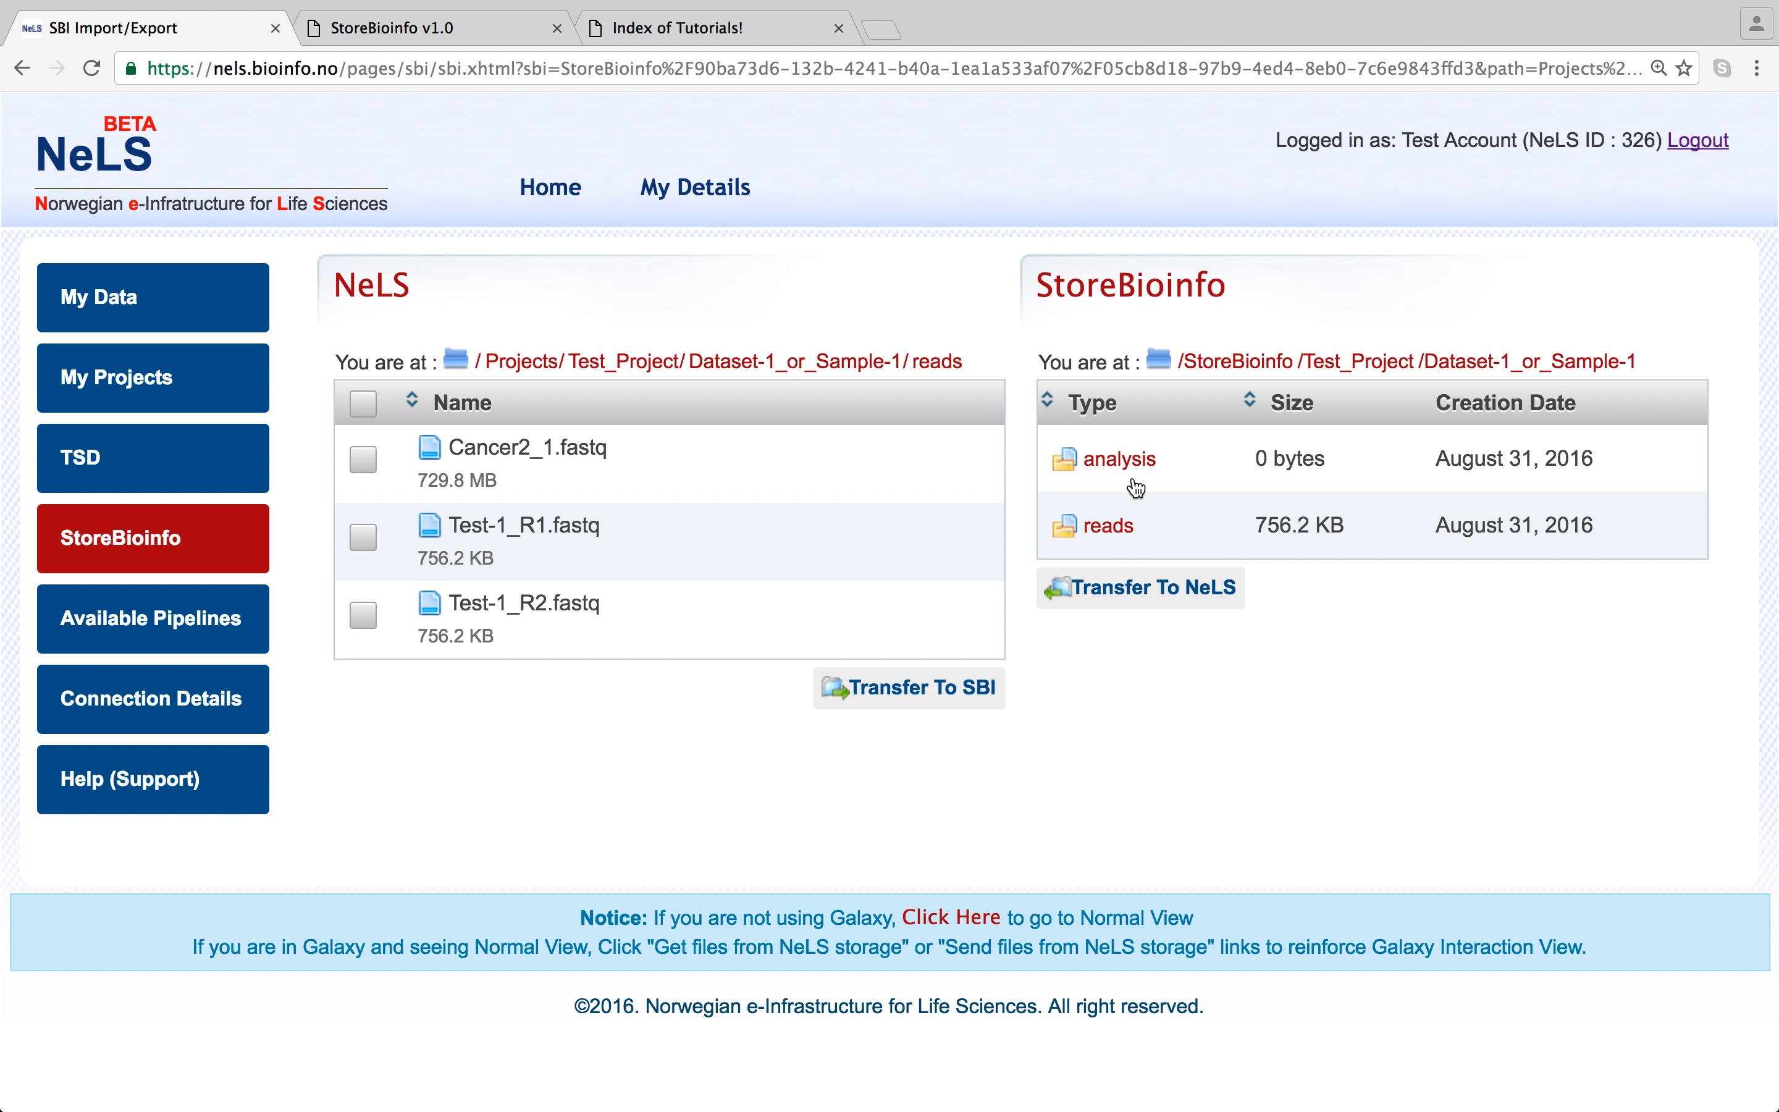
click(1116, 538)
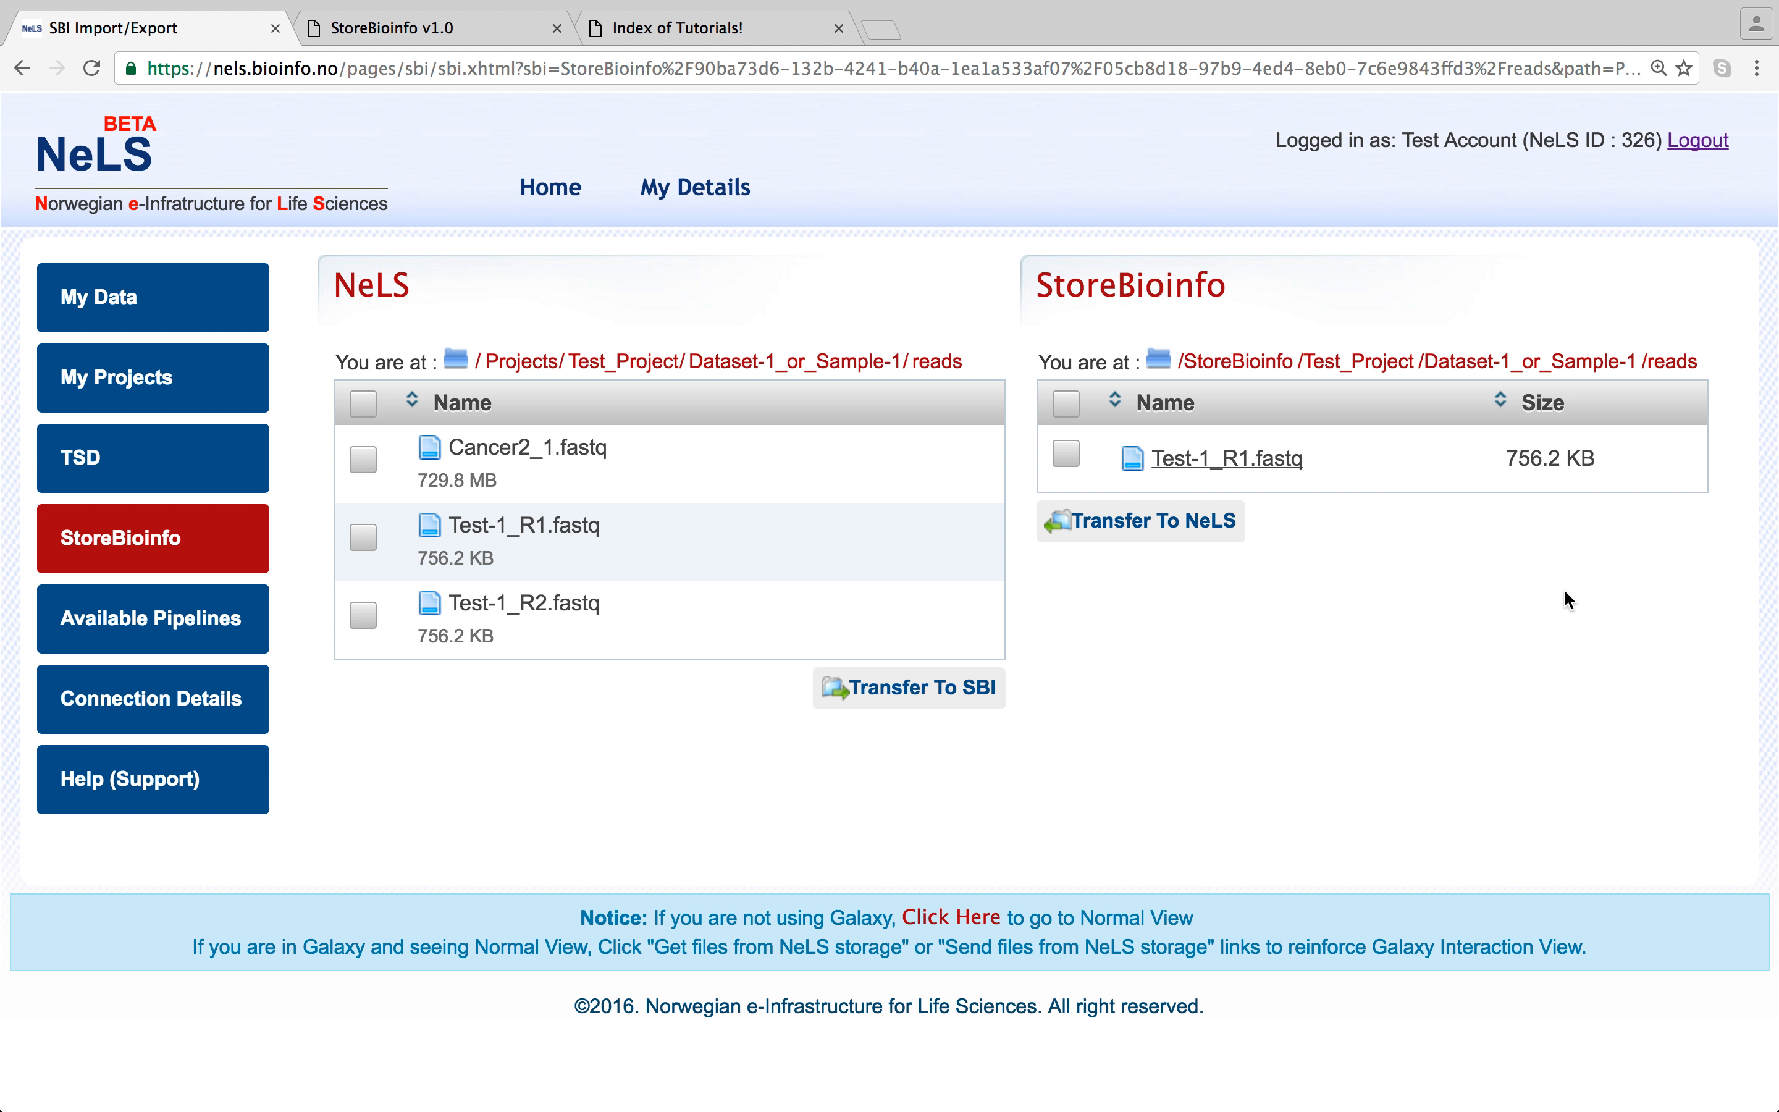
click(1462, 370)
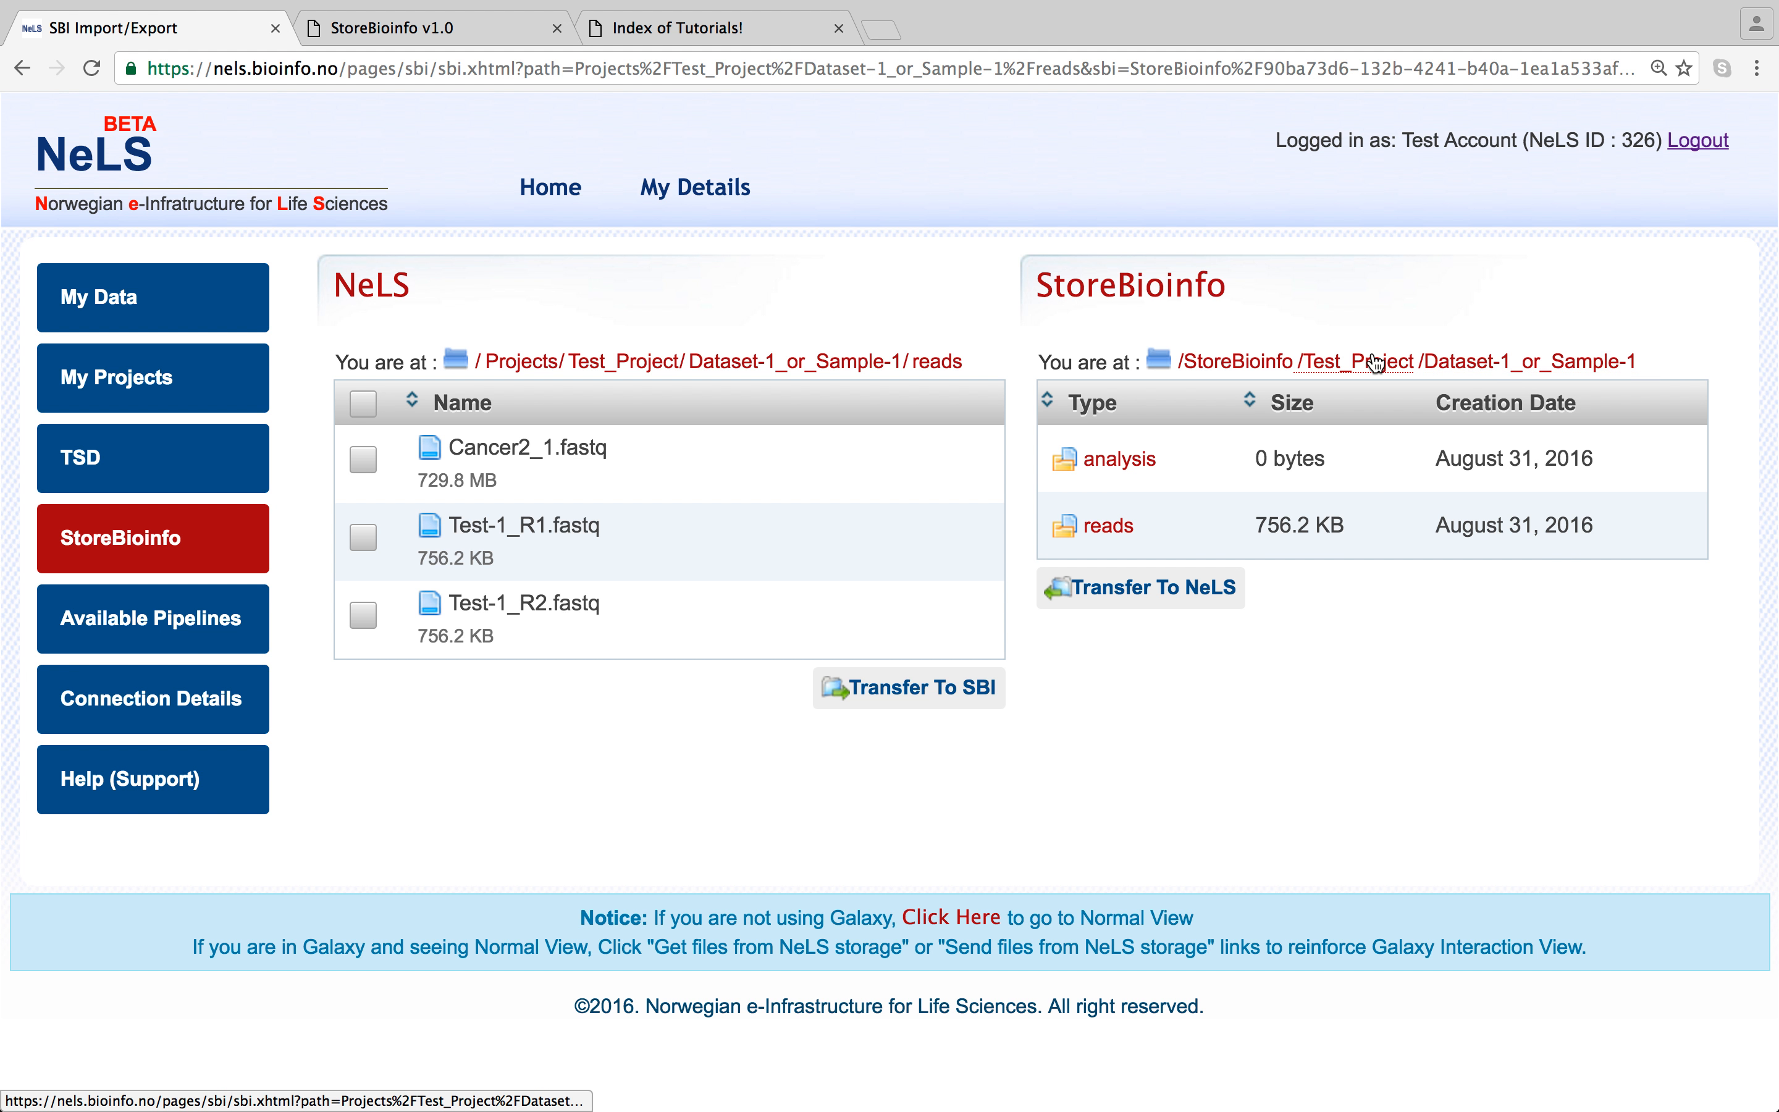
click(1375, 363)
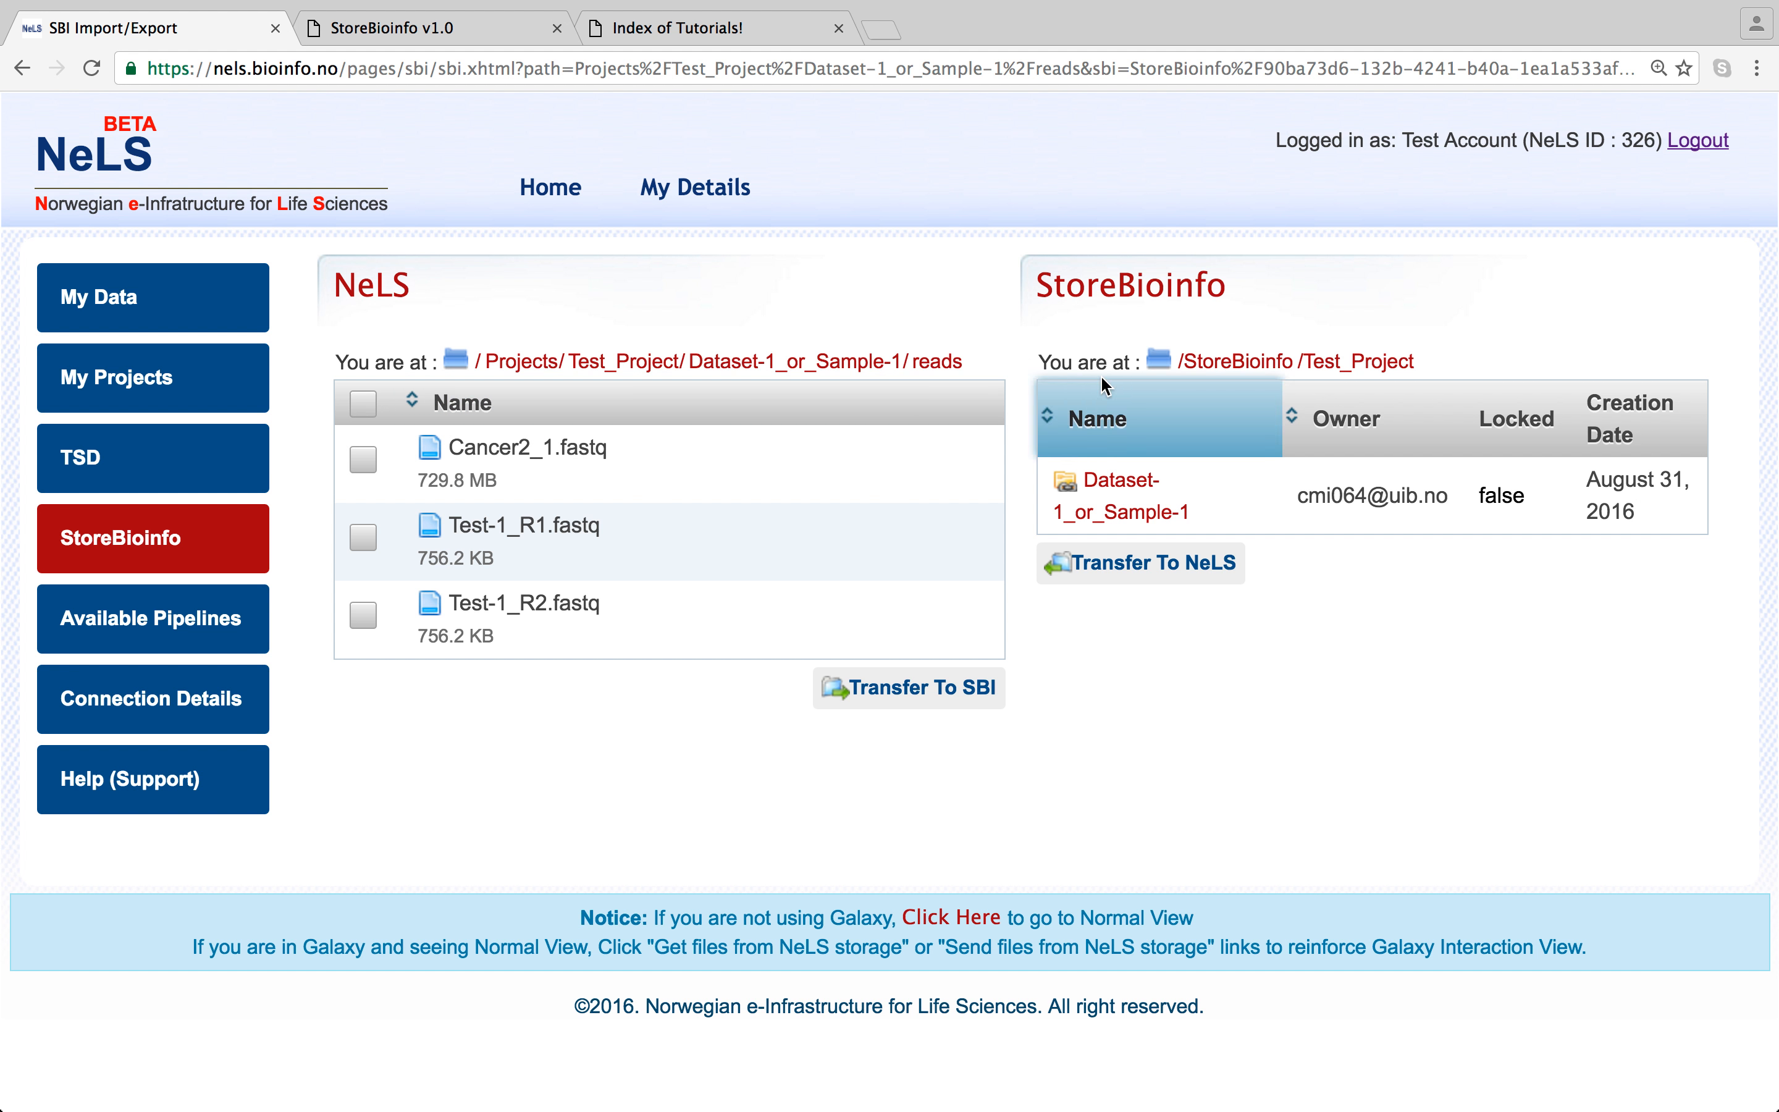
click(1220, 365)
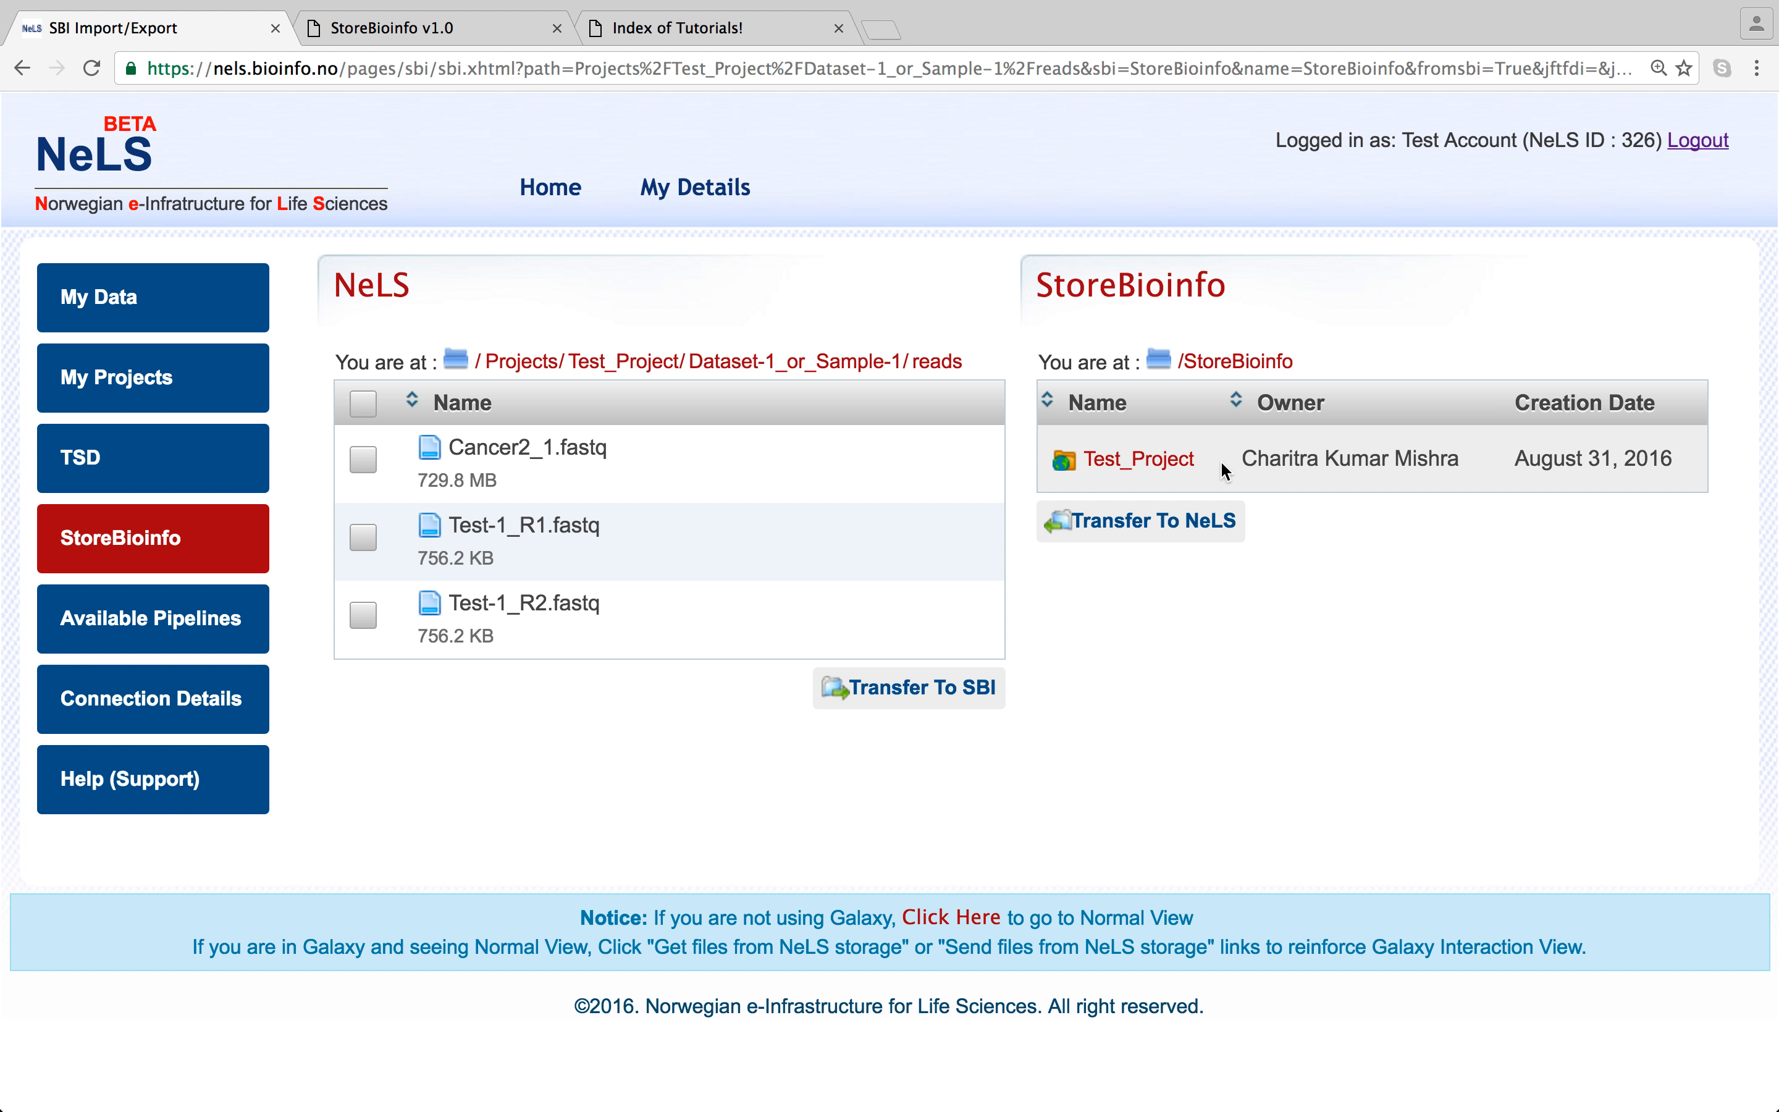
click(1153, 469)
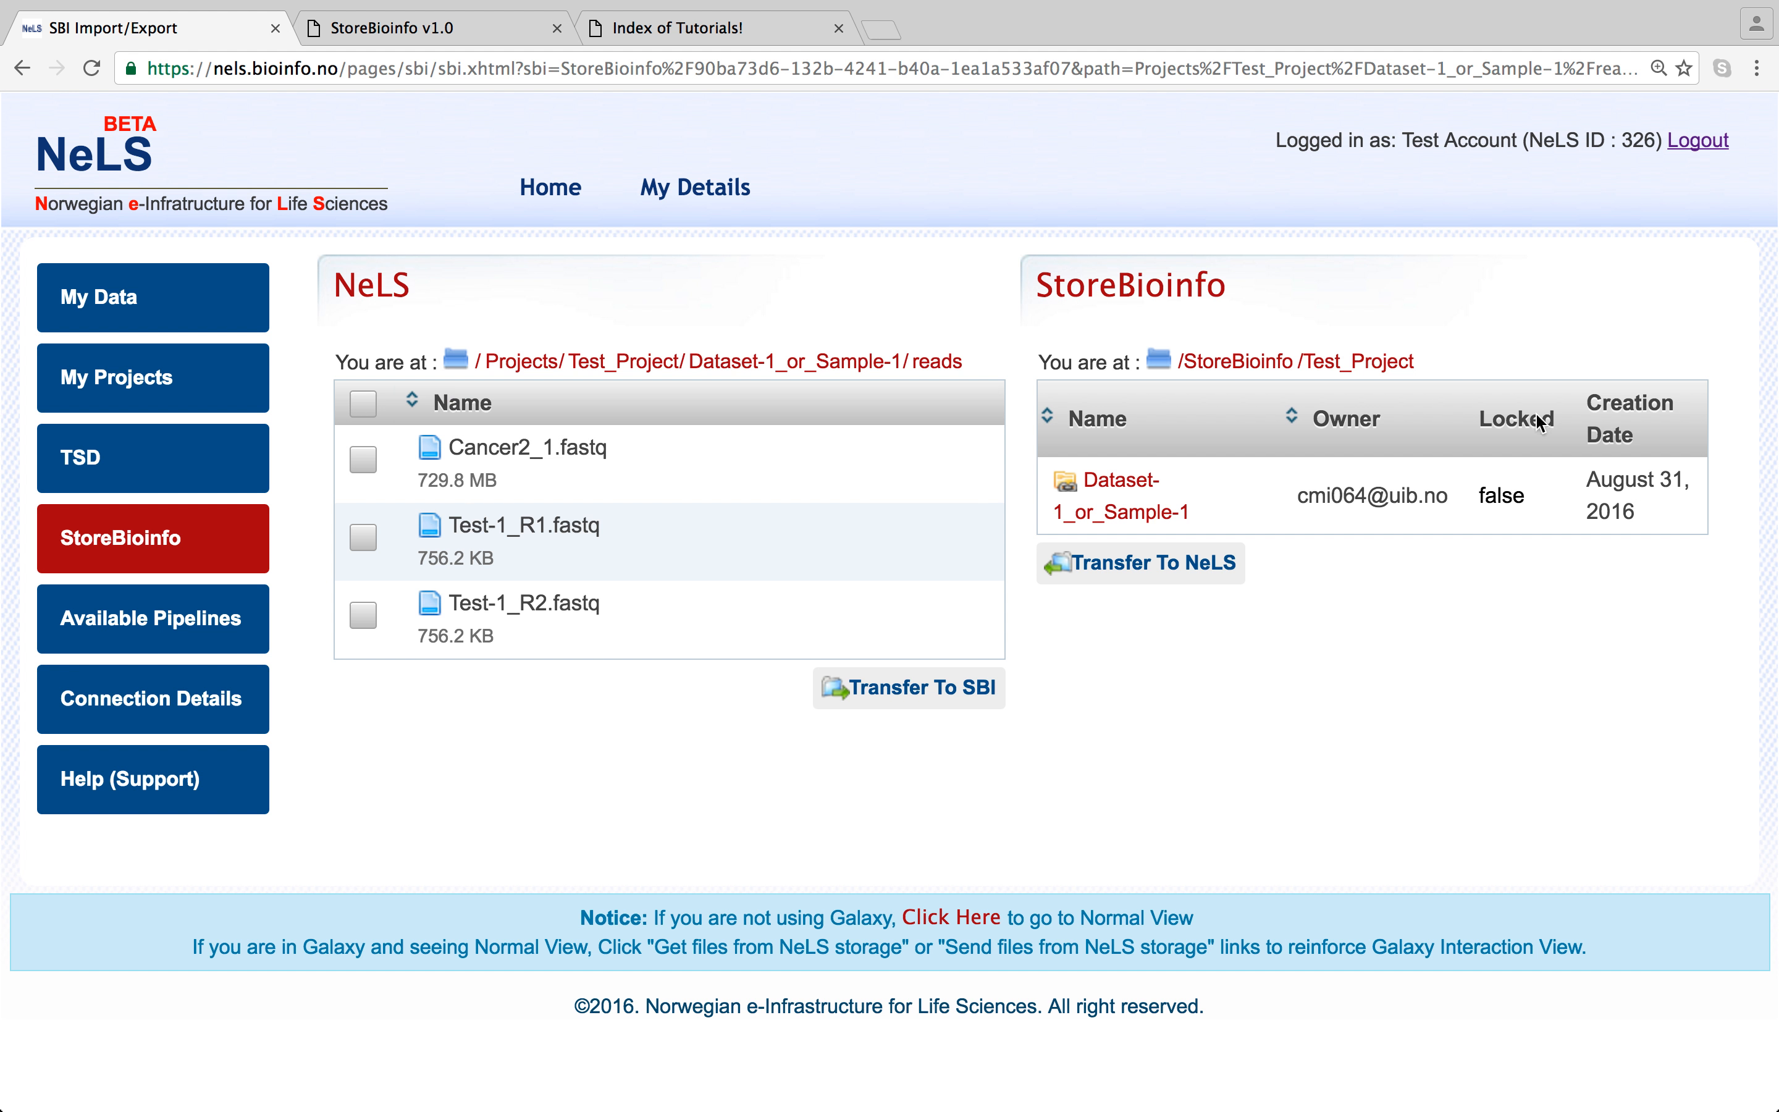
click(1125, 500)
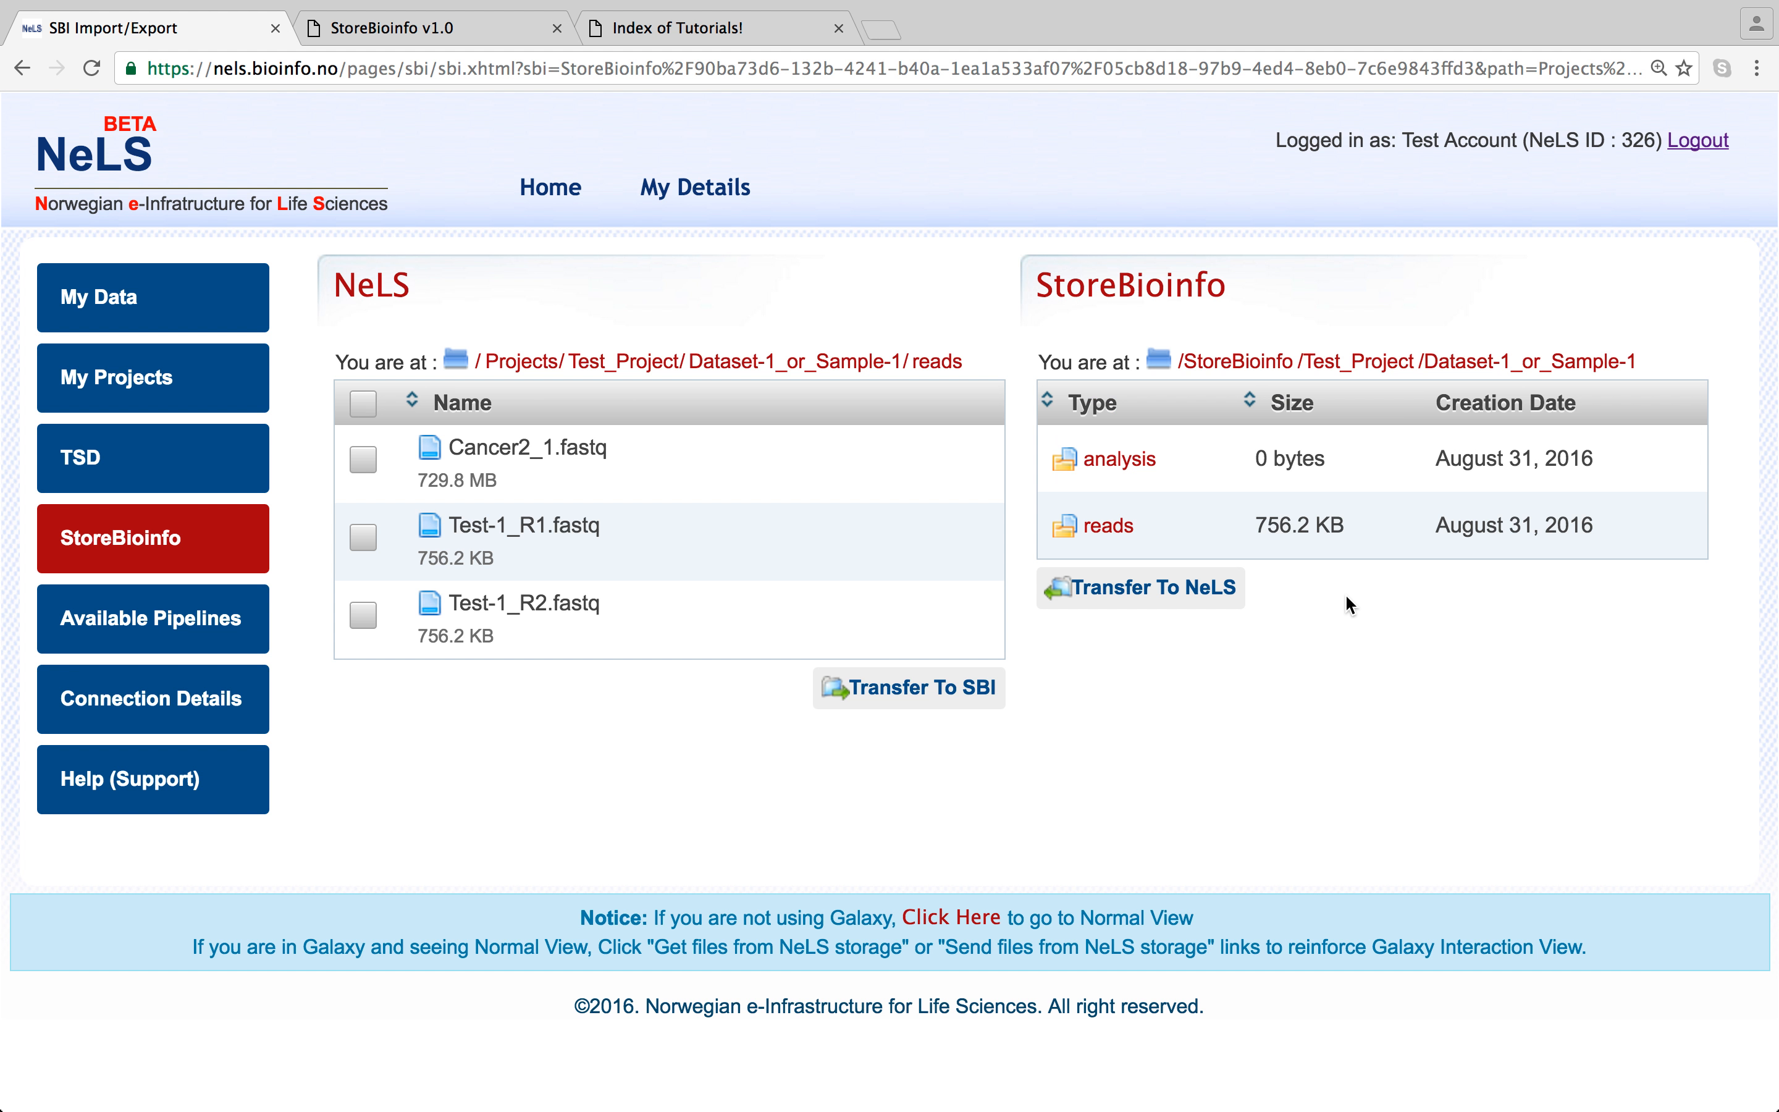
click(1108, 532)
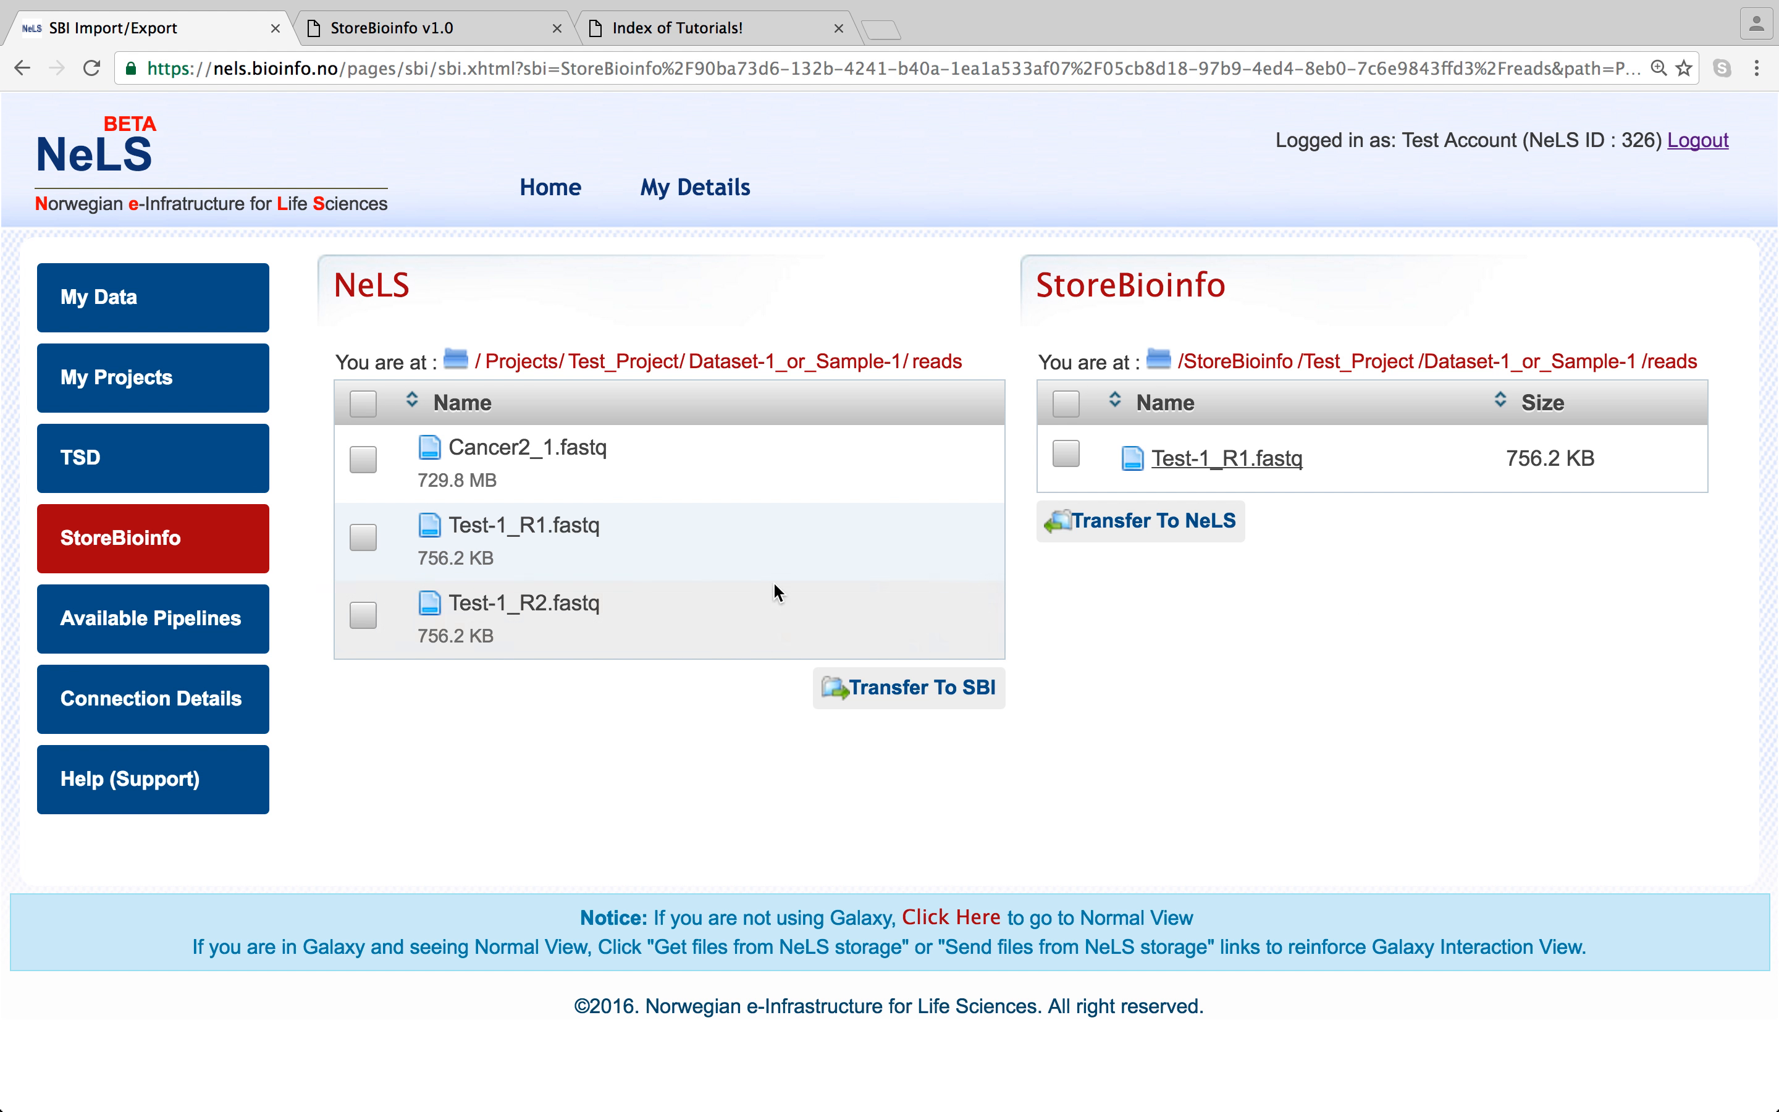
- Tick Cancer2_1.fastq (729.8 MB) and start its transfer to StoreBioinfo
click(368, 462)
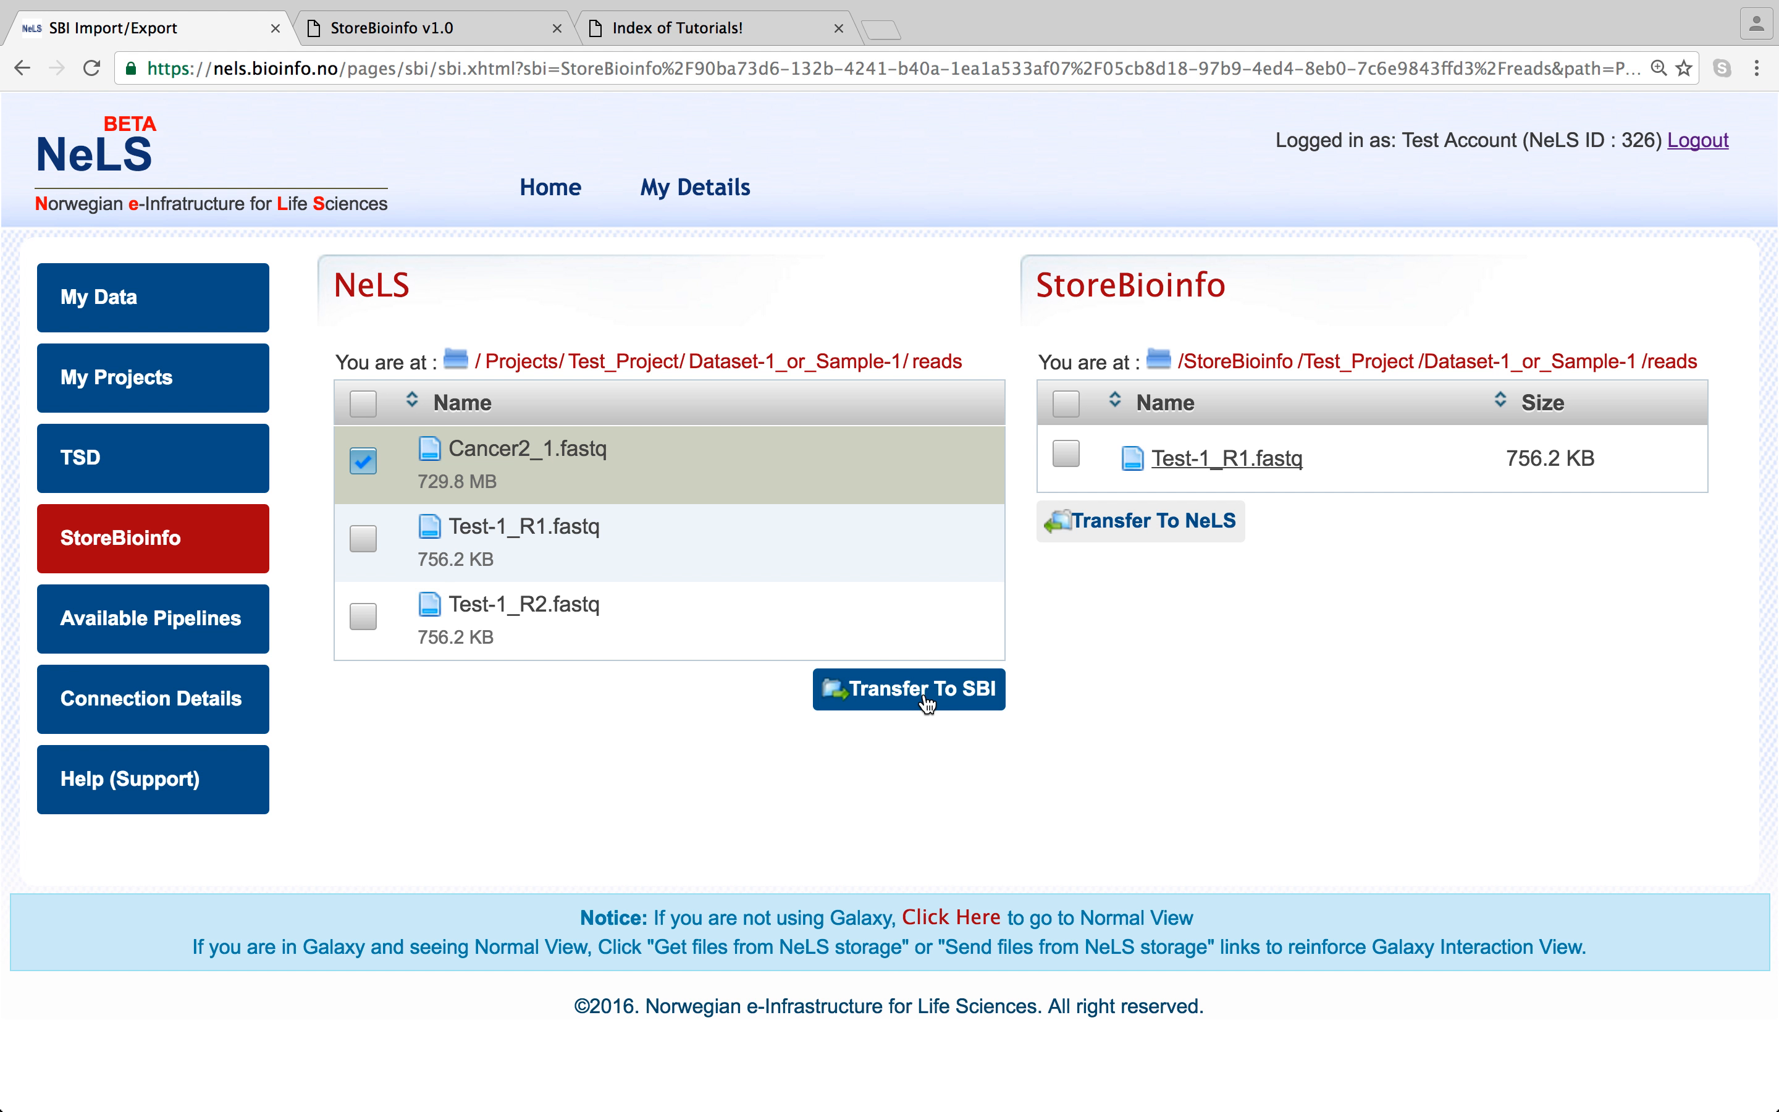
click(926, 702)
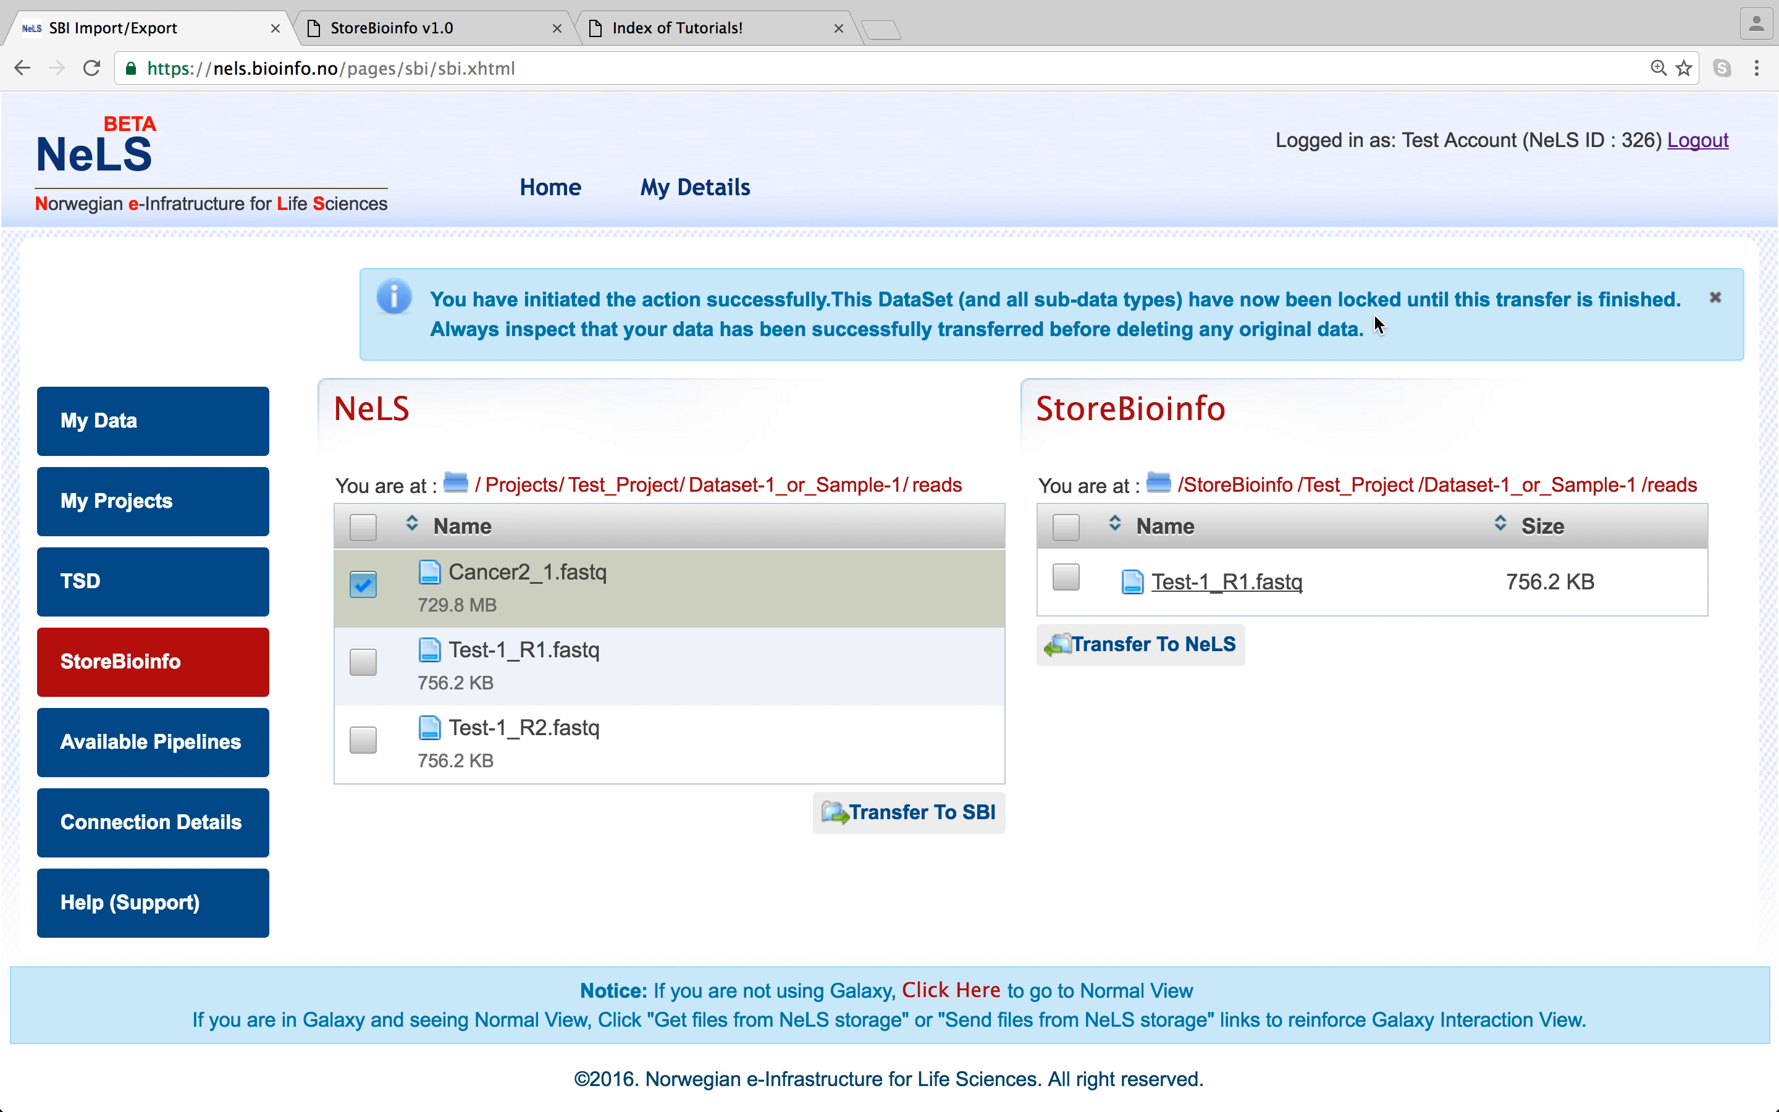
- Go up to Test_Project on StoreBioinfo and confirm Dataset-1_or_Sample-1 shows Locked: true
click(1357, 486)
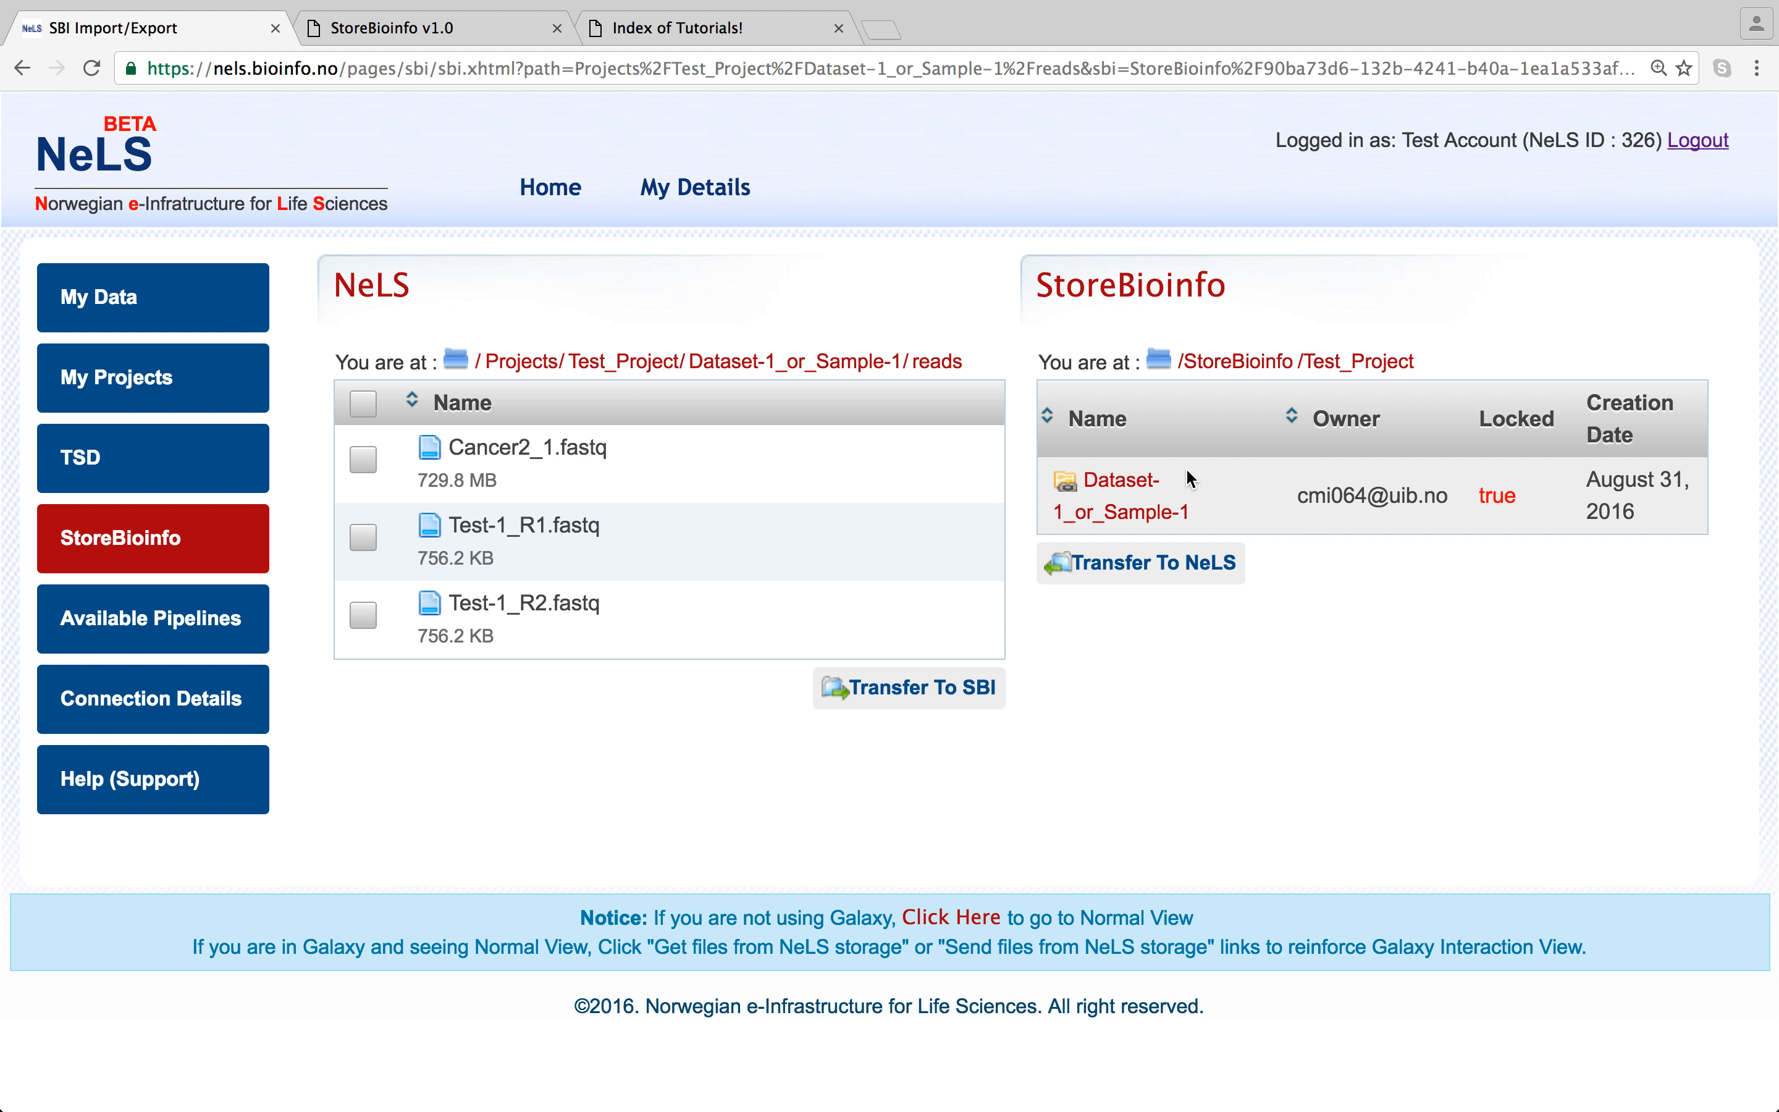
double_click(1123, 491)
click(1485, 710)
click(370, 541)
click(365, 618)
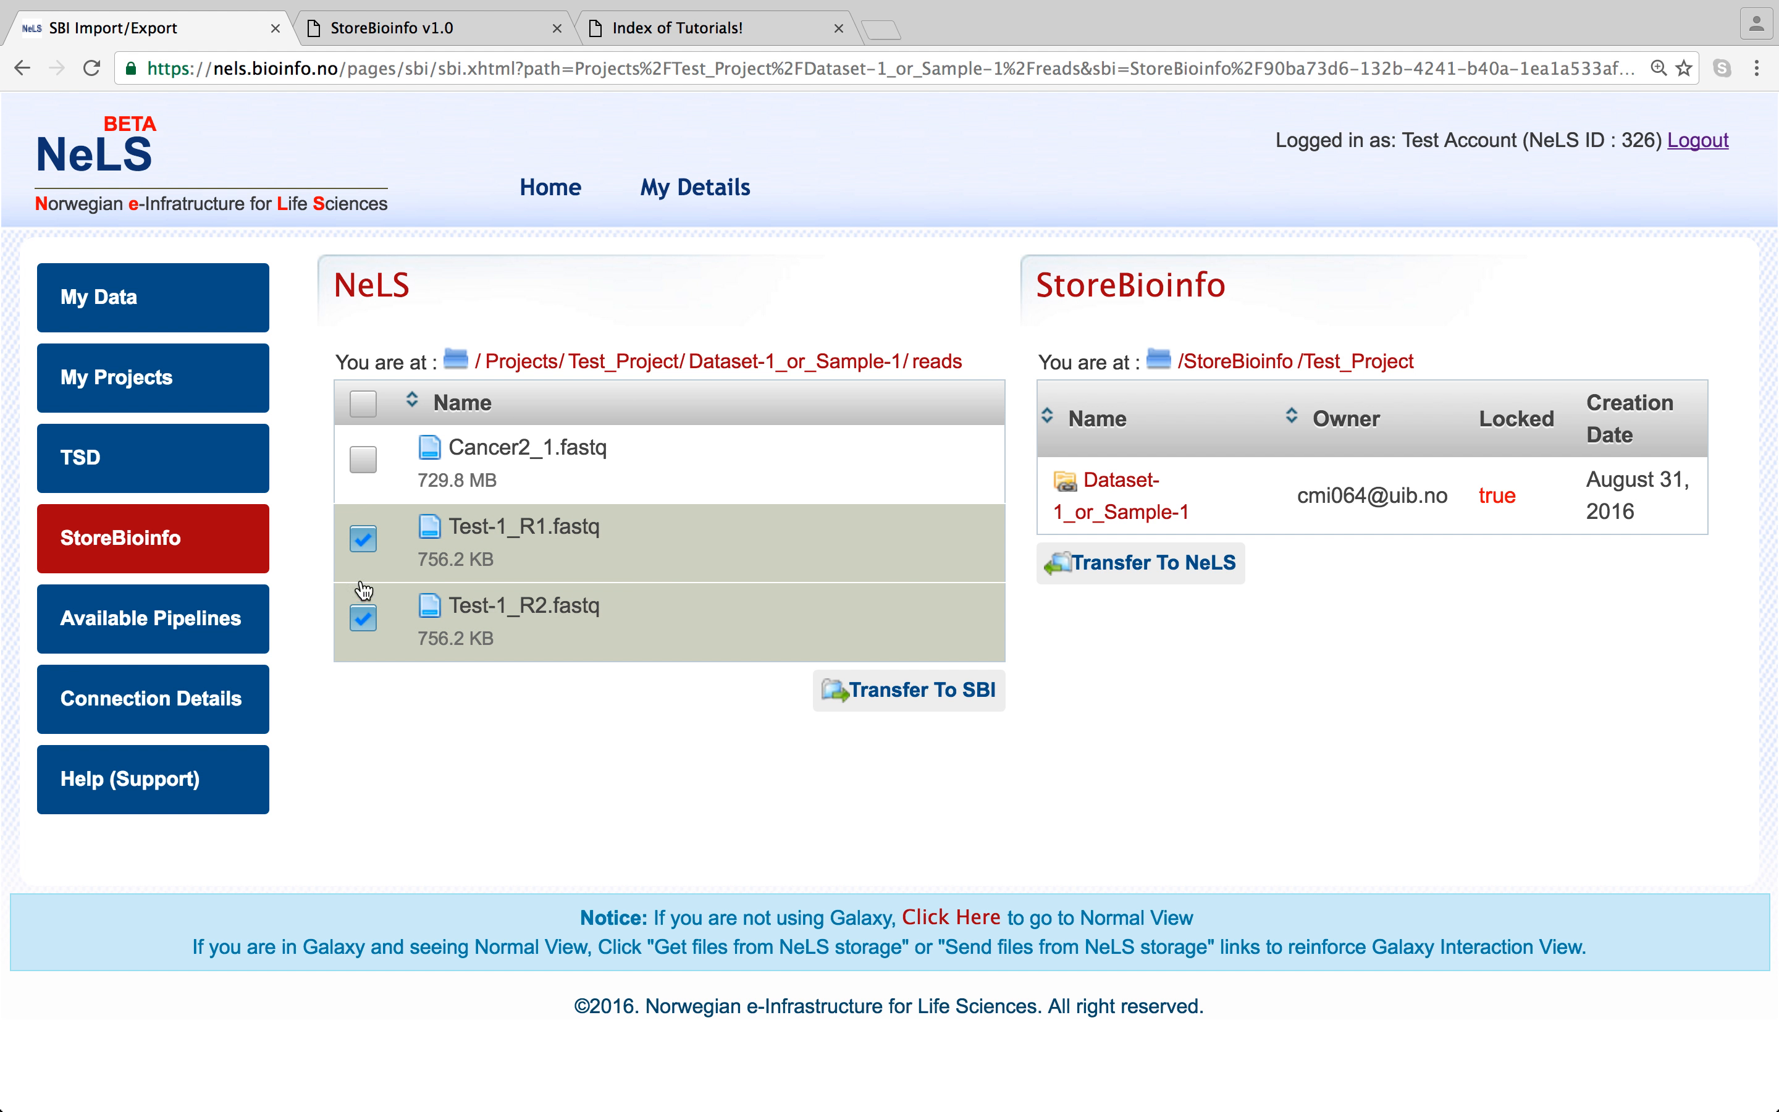
click(364, 541)
click(364, 618)
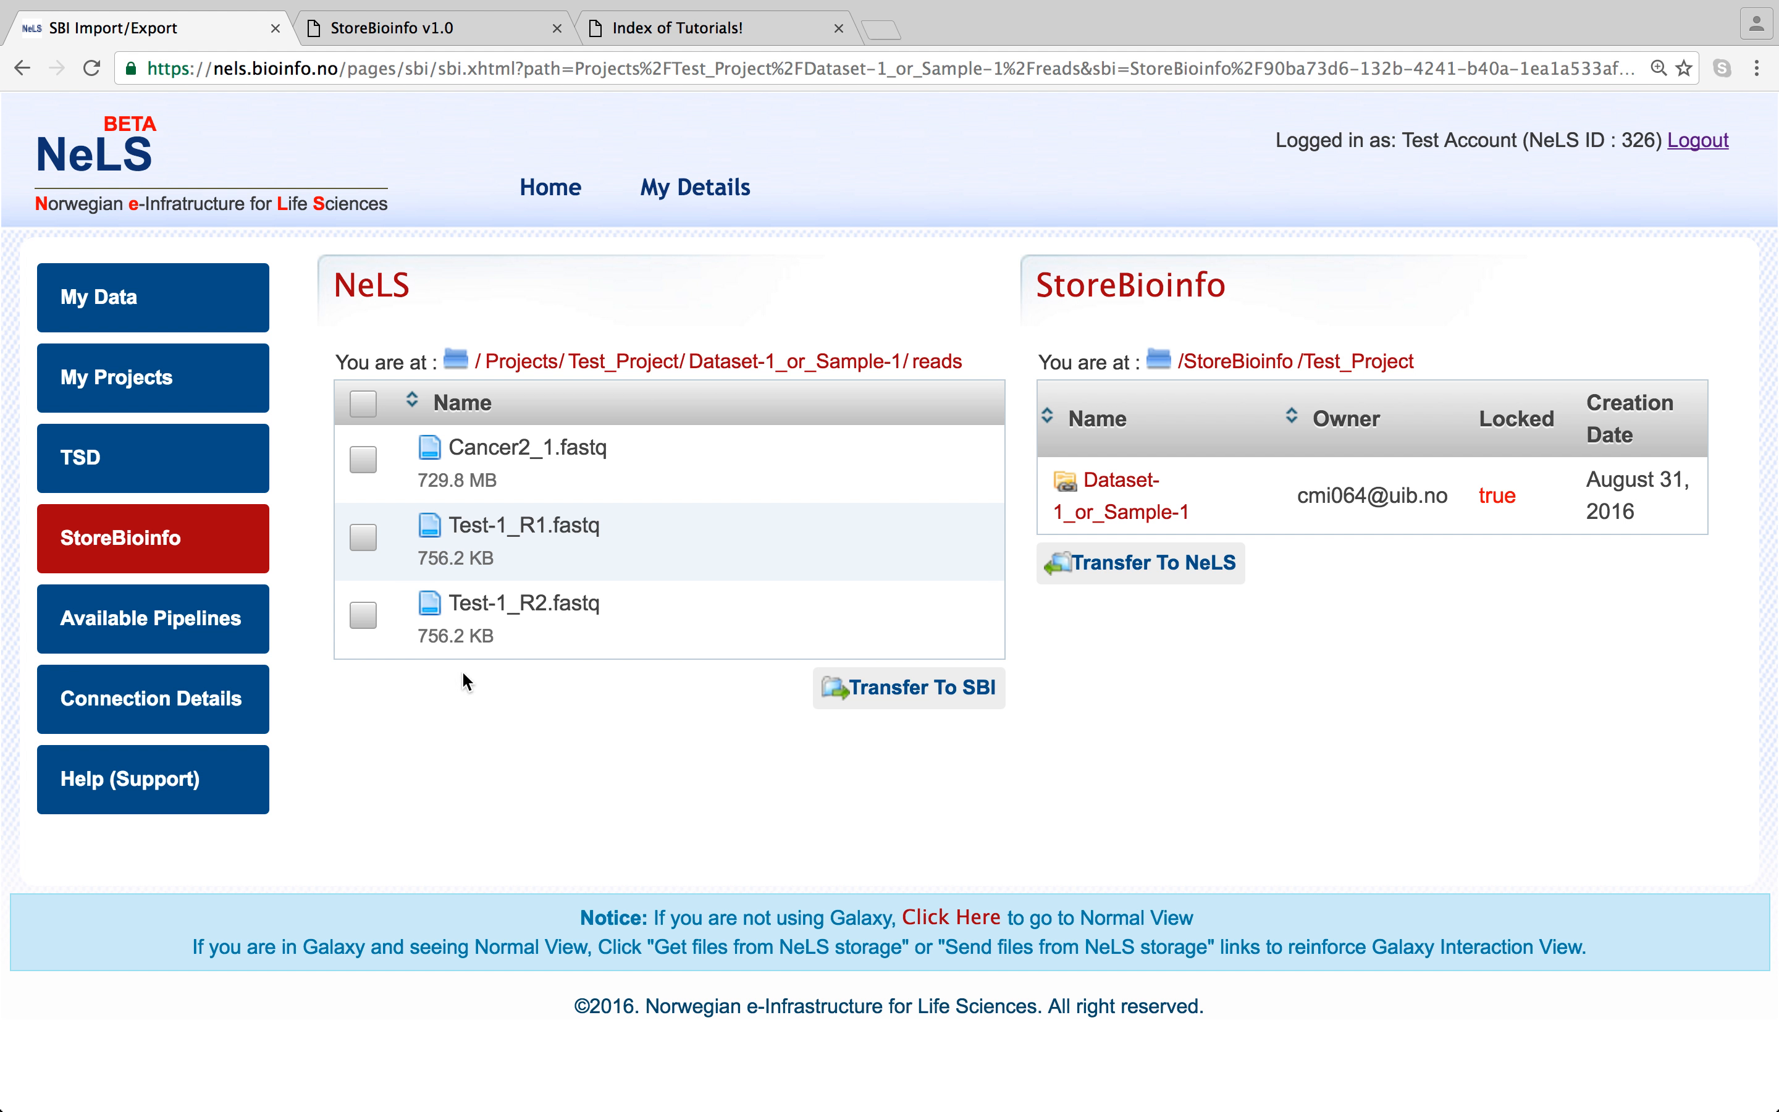
click(361, 465)
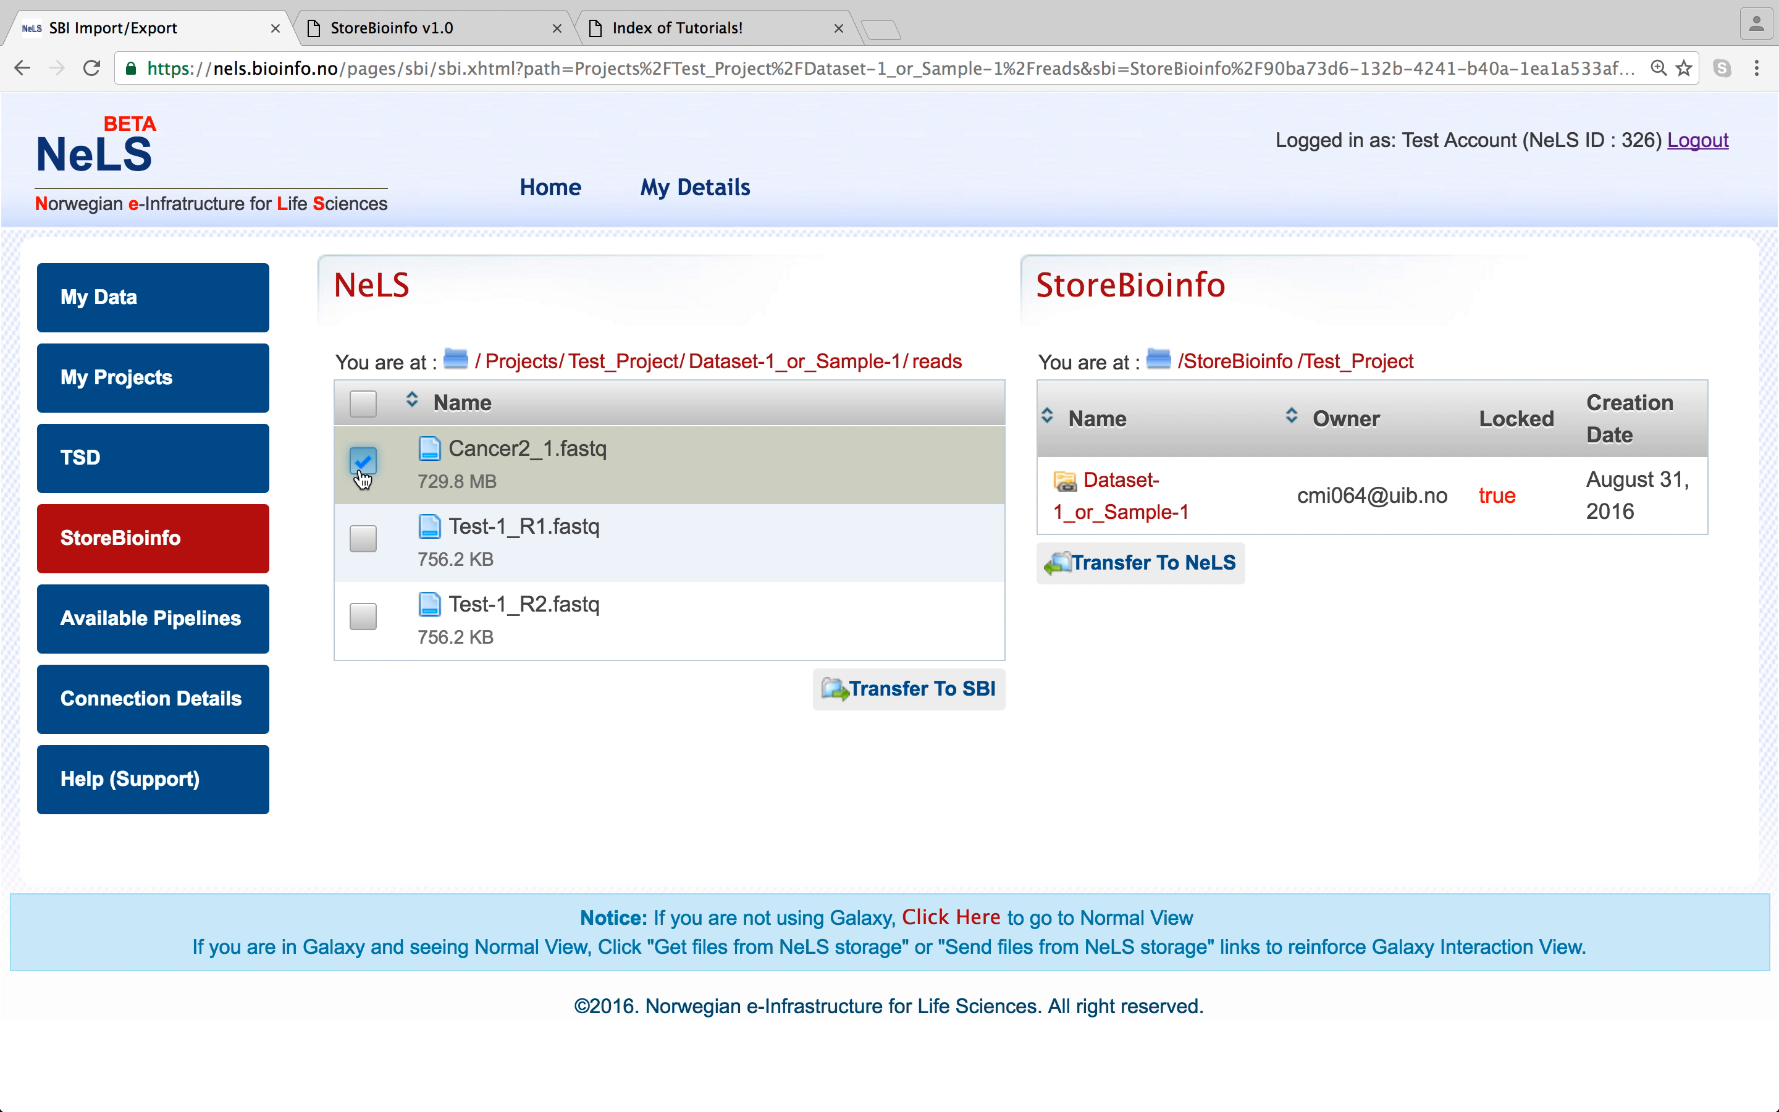
click(363, 537)
click(365, 625)
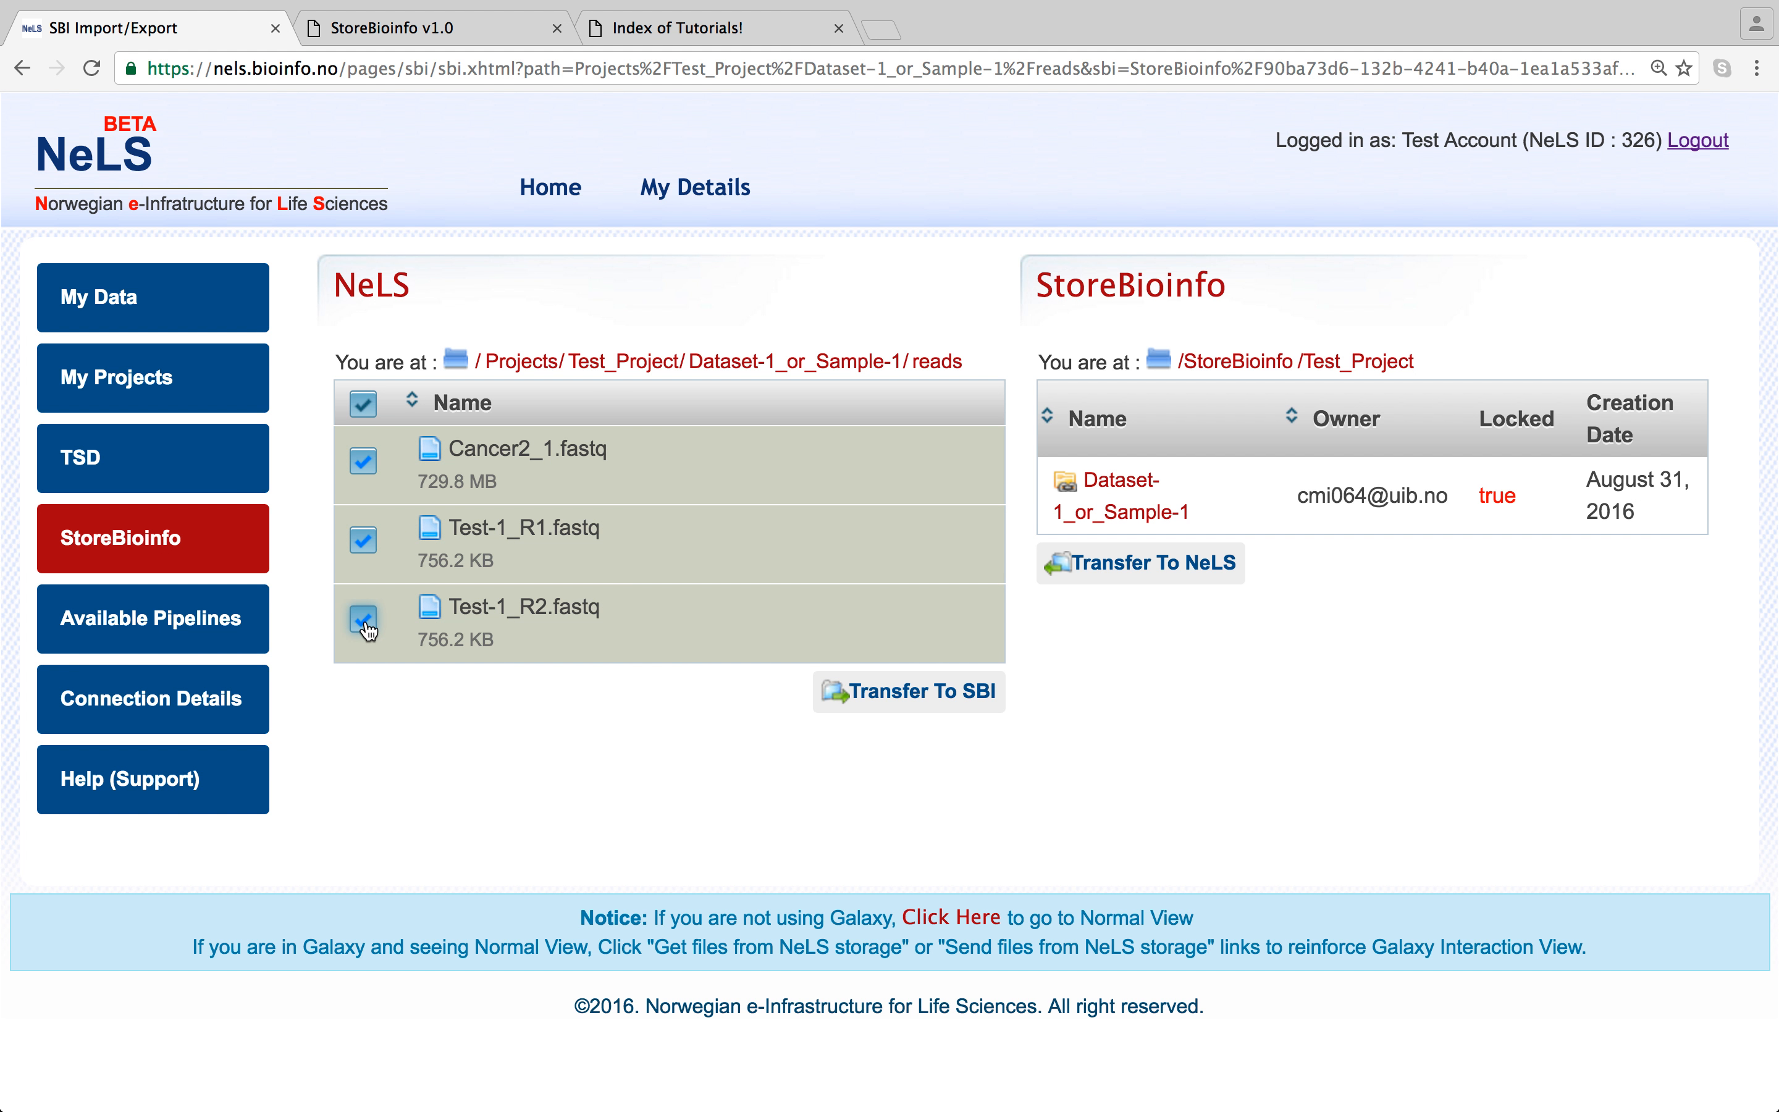
click(370, 404)
click(364, 404)
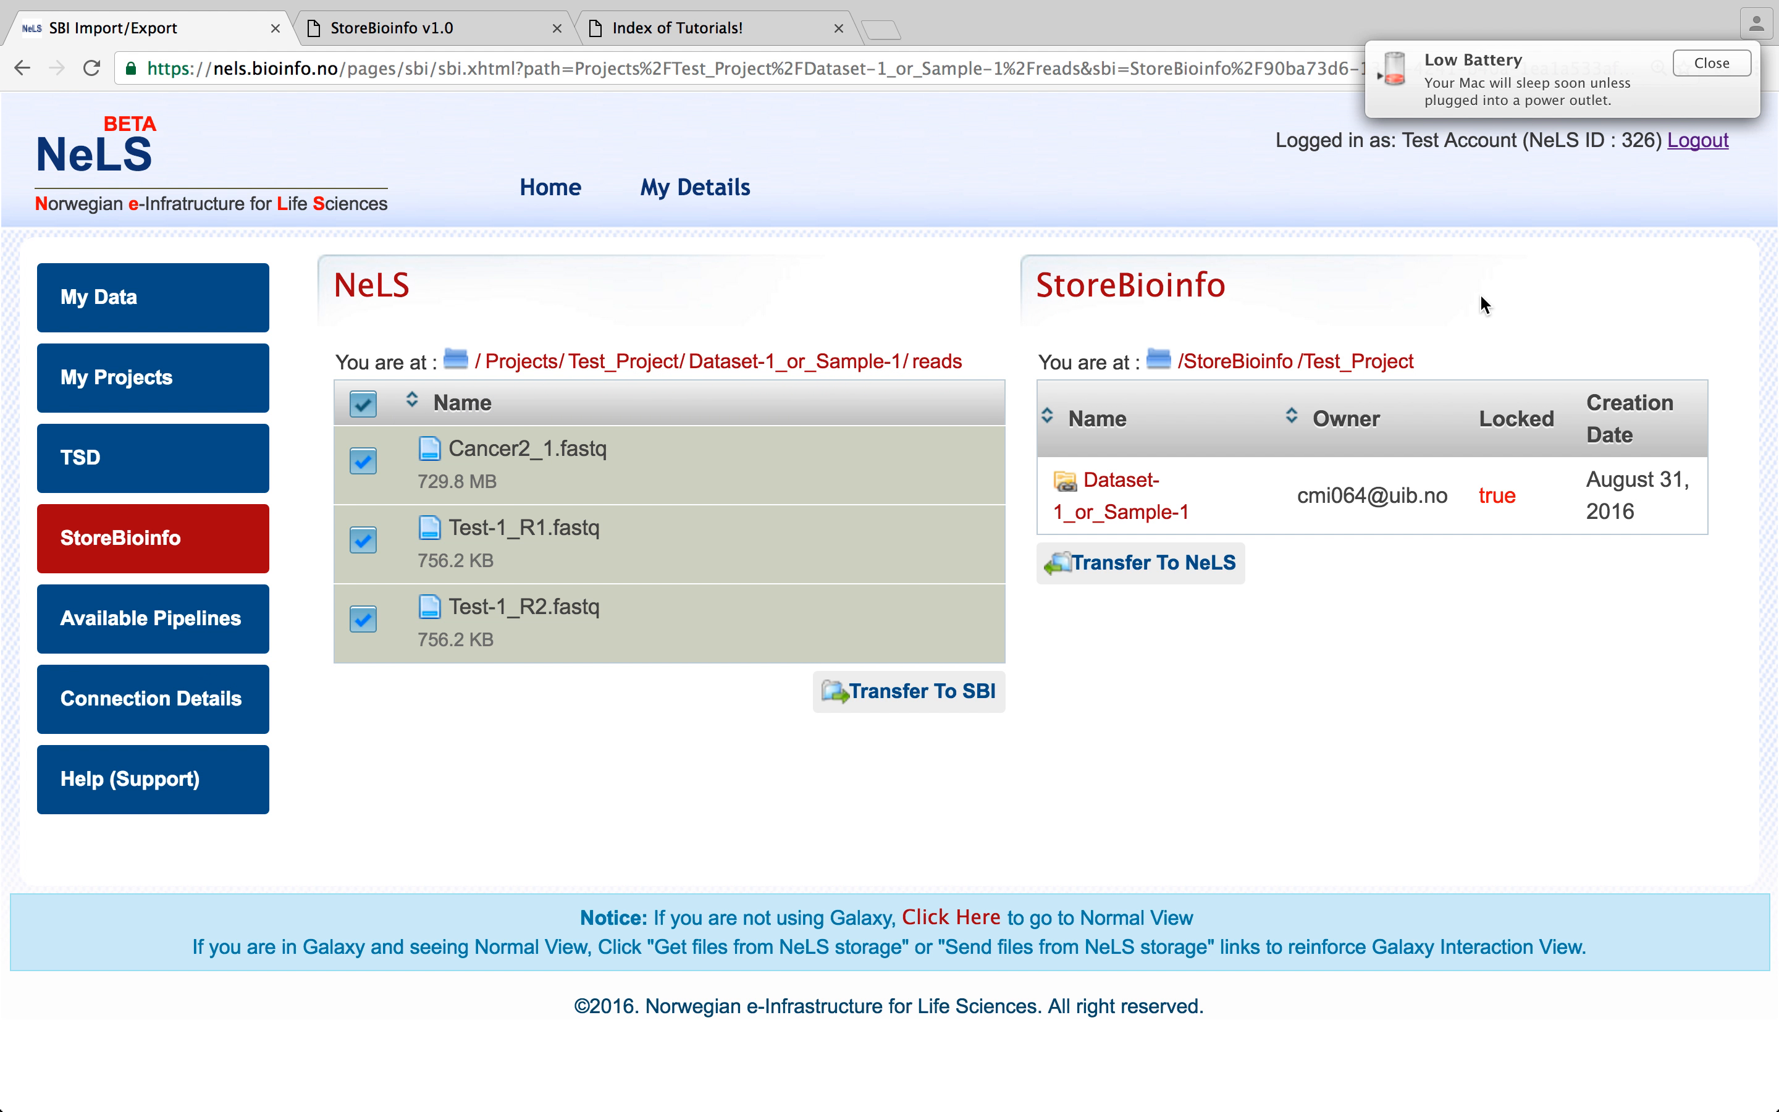
click(1701, 62)
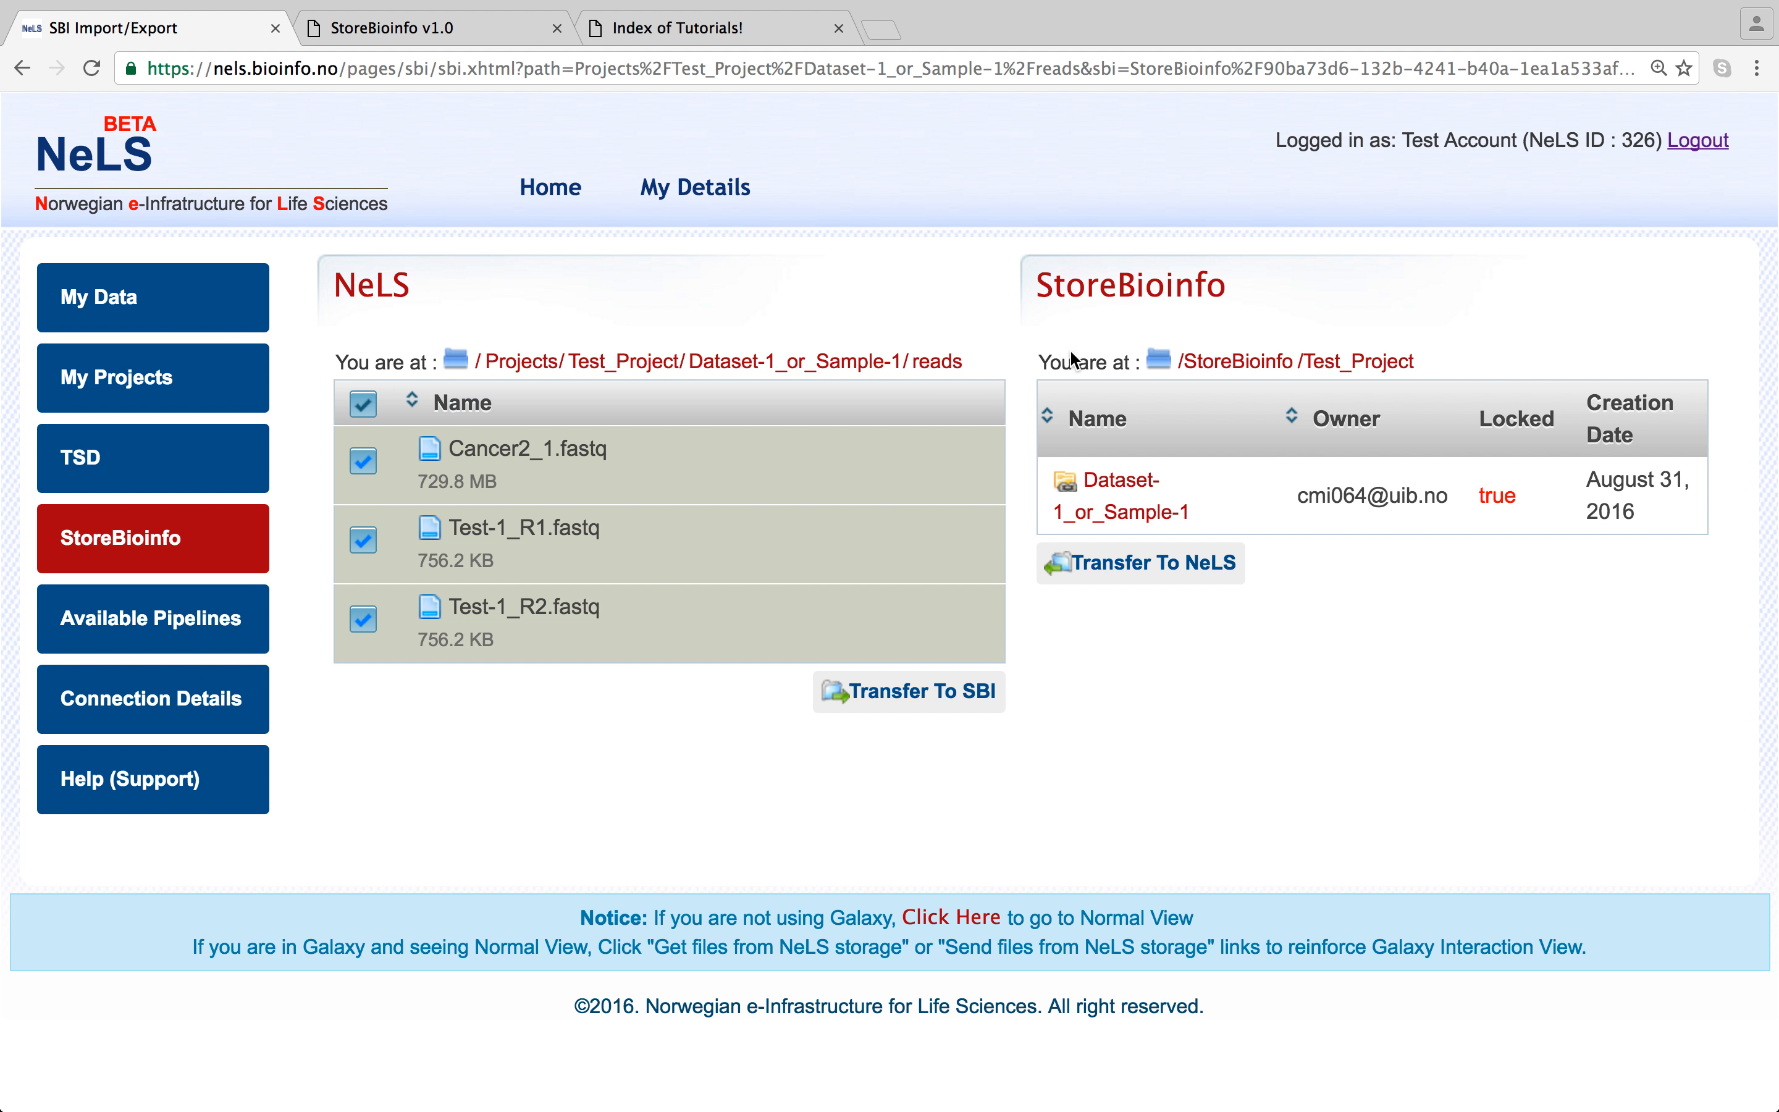